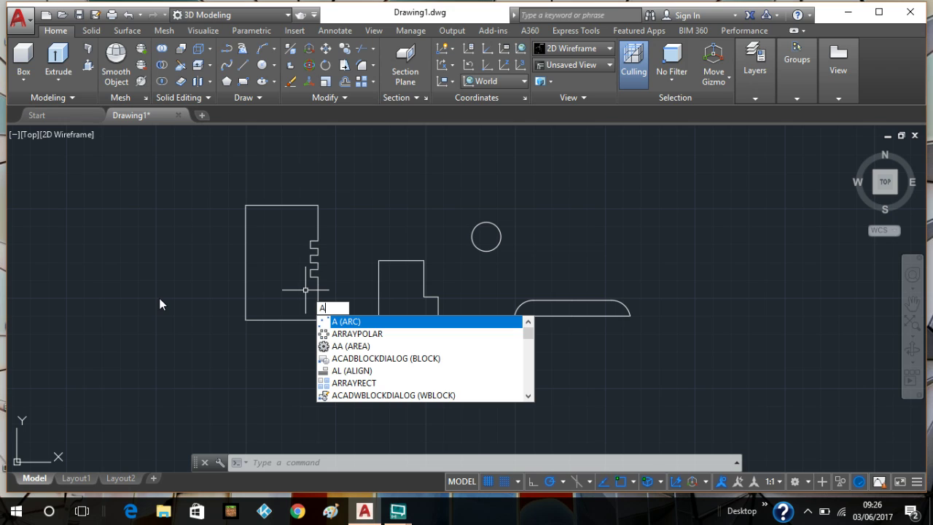
Step: Move the notched rectangular profile farther away from the stepped profile
{"action": "key", "text": "Escape"}
{"action": "key", "text": "Escape"}
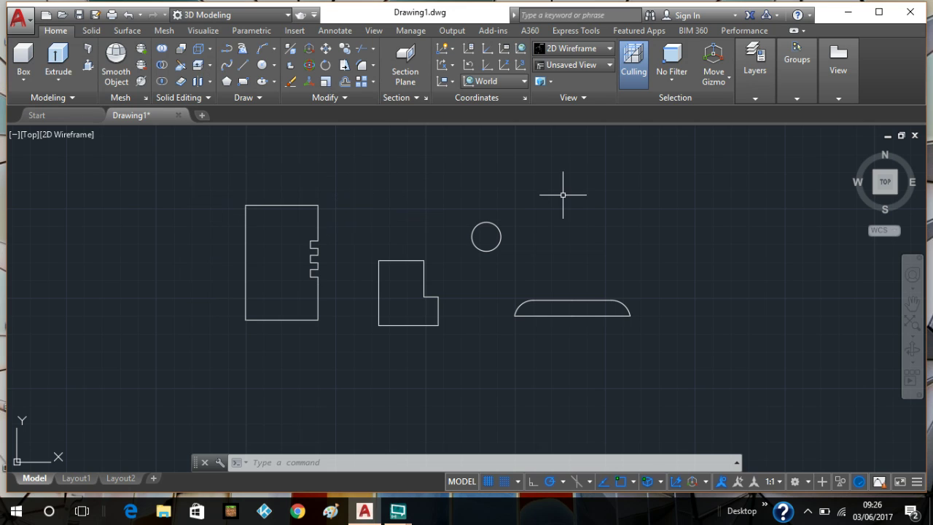
{"action": "left_click", "coordinate": [187, 168]}
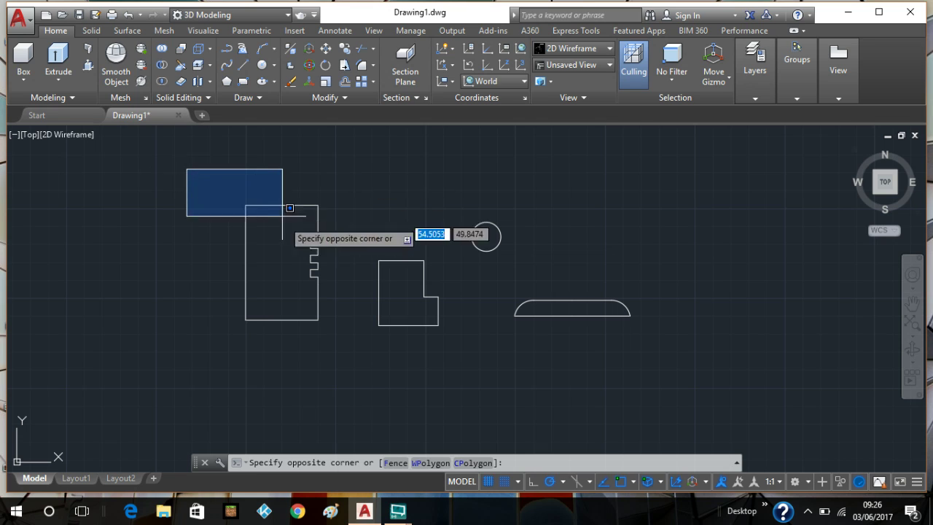
{"action": "left_click", "coordinate": [339, 351]}
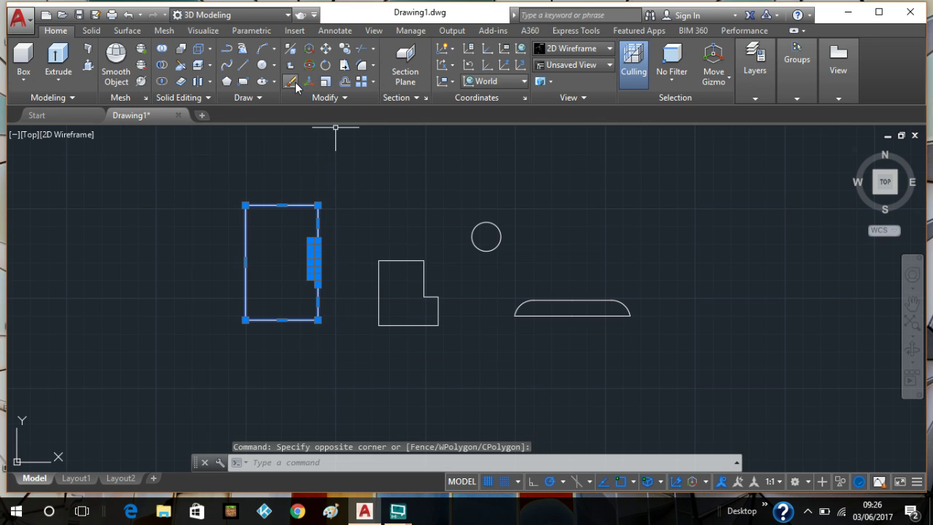
{"action": "left_click", "coordinate": [326, 48]}
{"action": "left_click", "coordinate": [279, 251]}
{"action": "left_click", "coordinate": [208, 265]}
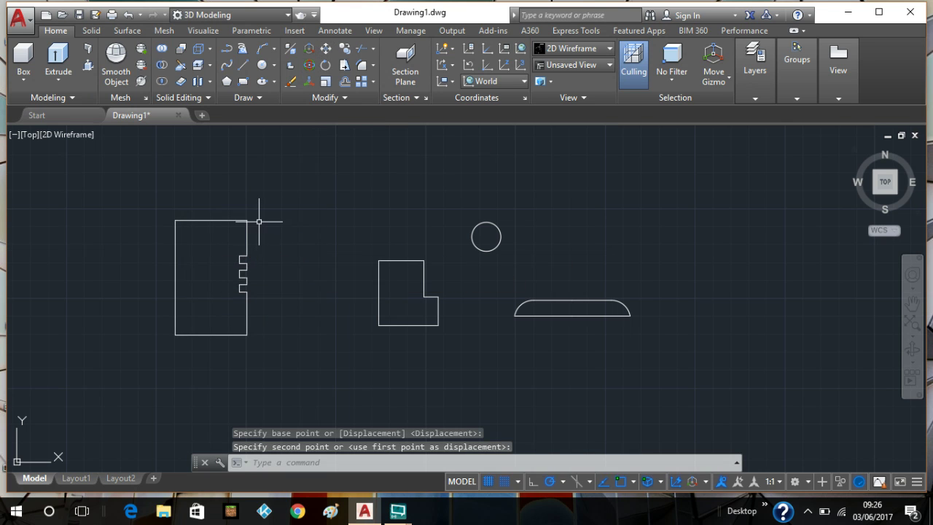
{"action": "key", "text": "Escape"}
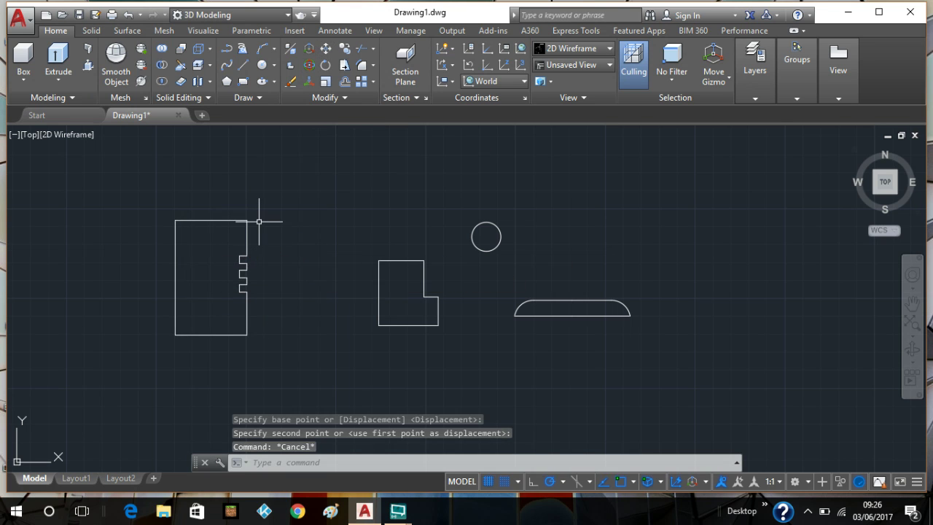
Step: Revolve the notched profile 360 degrees about its straight vertical edge opposite the notches
{"action": "left_click", "coordinate": [152, 190]}
{"action": "left_click", "coordinate": [281, 364]}
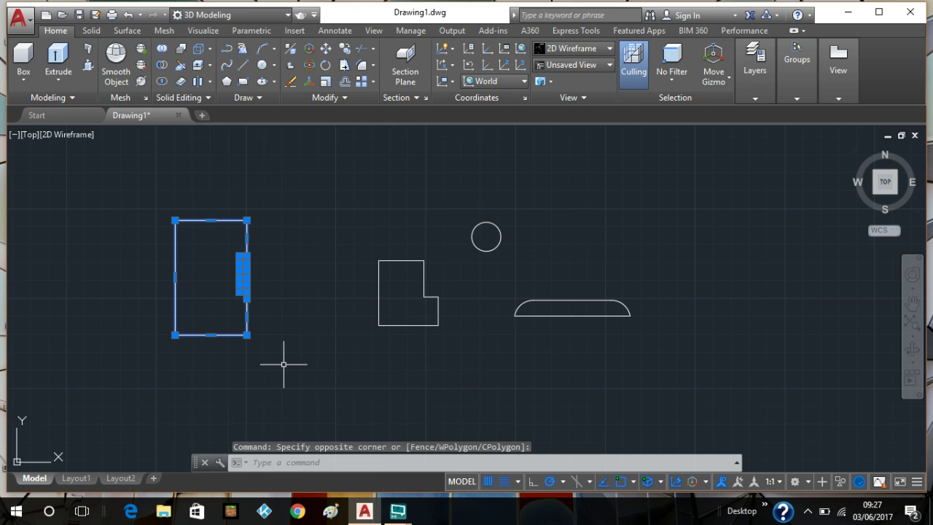
{"action": "left_click", "coordinate": [63, 81]}
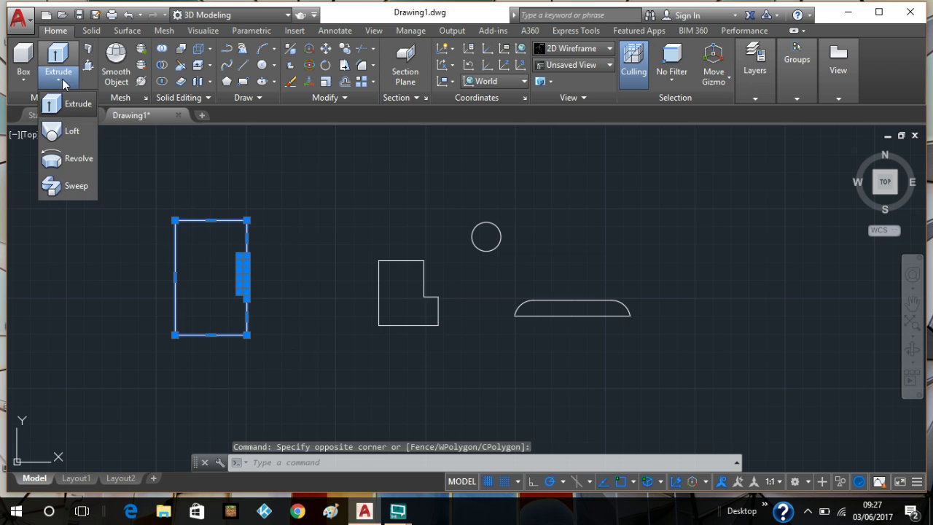
{"action": "left_click", "coordinate": [71, 161]}
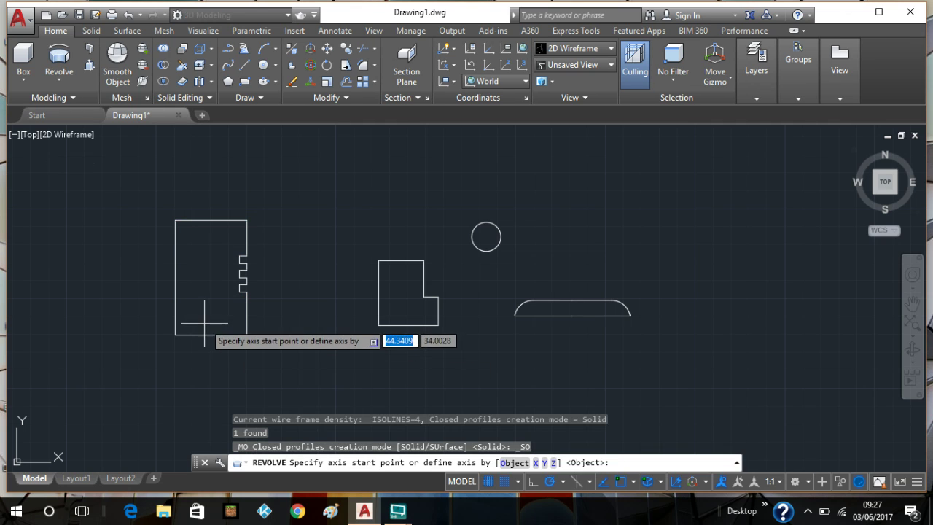
{"action": "left_click", "coordinate": [175, 220]}
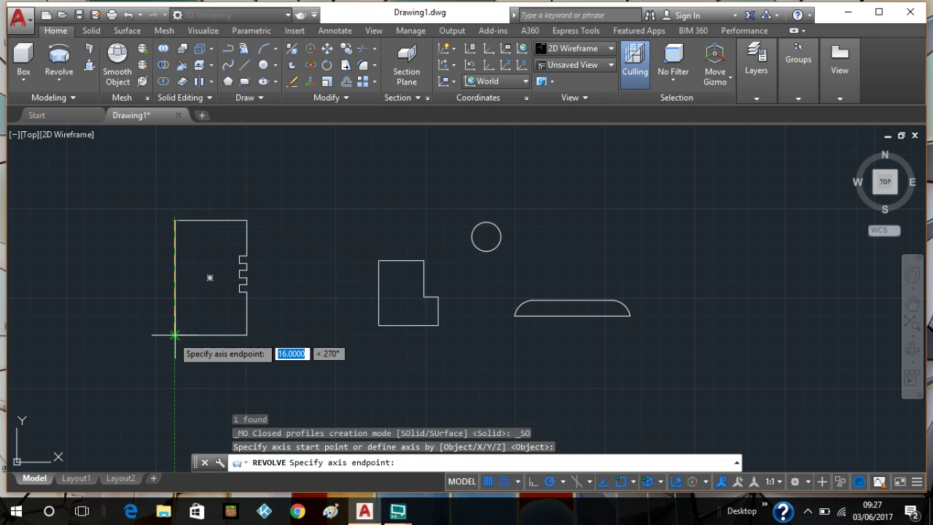
{"action": "left_click", "coordinate": [175, 335]}
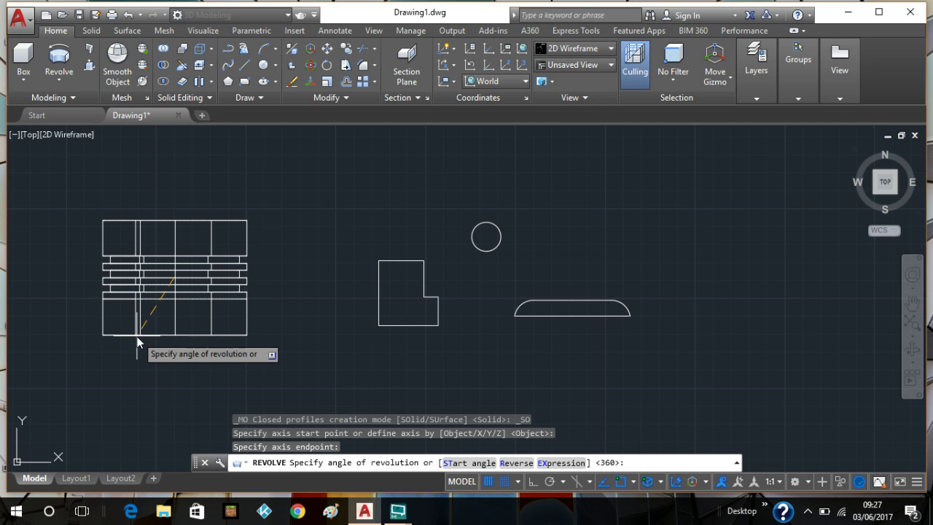
{"action": "key", "text": "Return"}
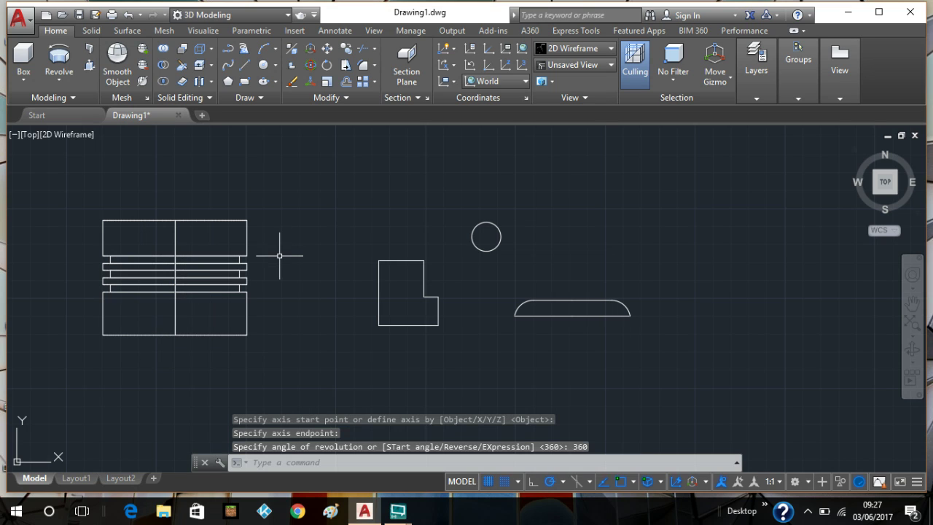
{"action": "left_click", "coordinate": [33, 134]}
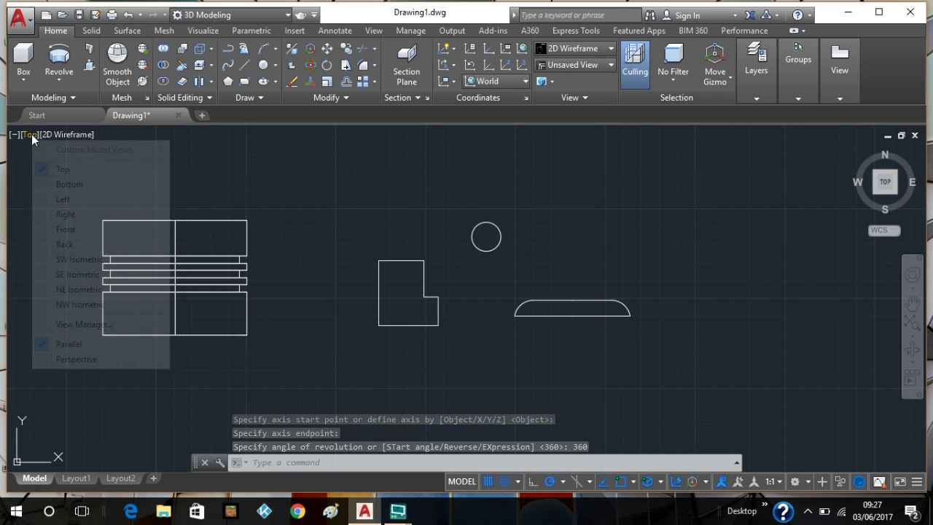
{"action": "key", "text": "Escape"}
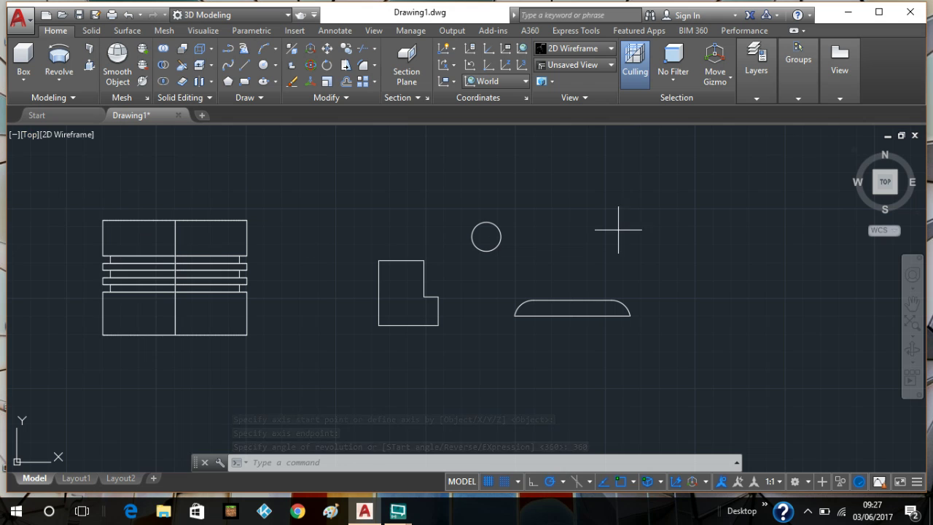
{"action": "left_click", "coordinate": [618, 229]}
{"action": "key", "text": "Escape"}
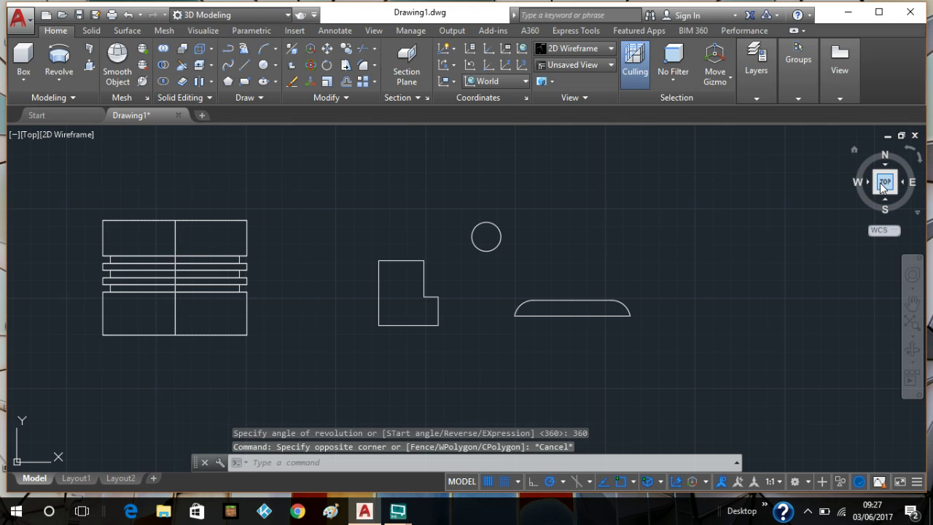
Step: Show the model in the home isometric view with the Realistic visual style
{"action": "left_click", "coordinate": [854, 151]}
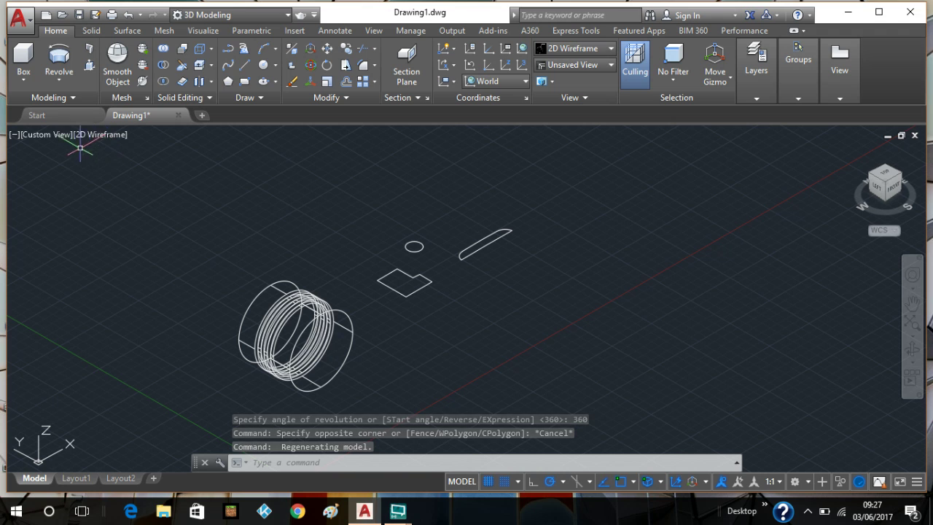
{"action": "left_click", "coordinate": [63, 135]}
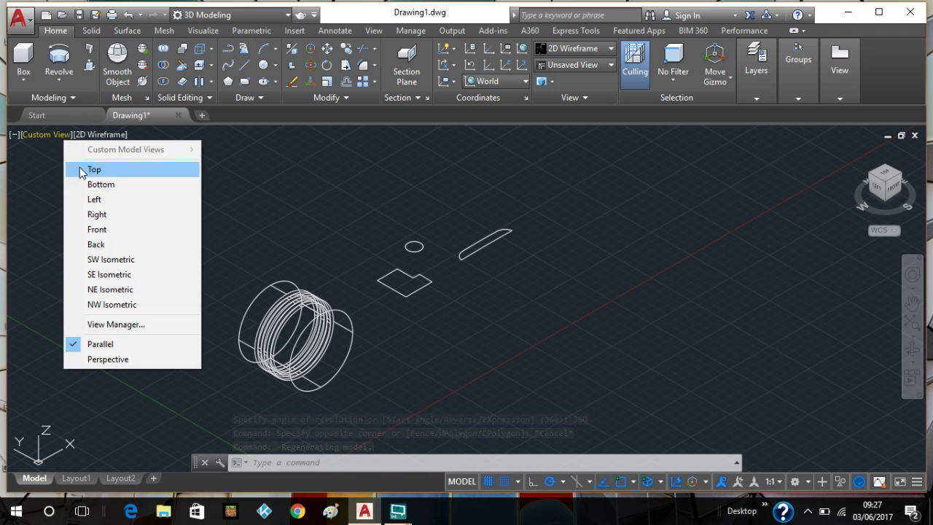
{"action": "left_click", "coordinate": [97, 135]}
{"action": "left_click", "coordinate": [97, 135]}
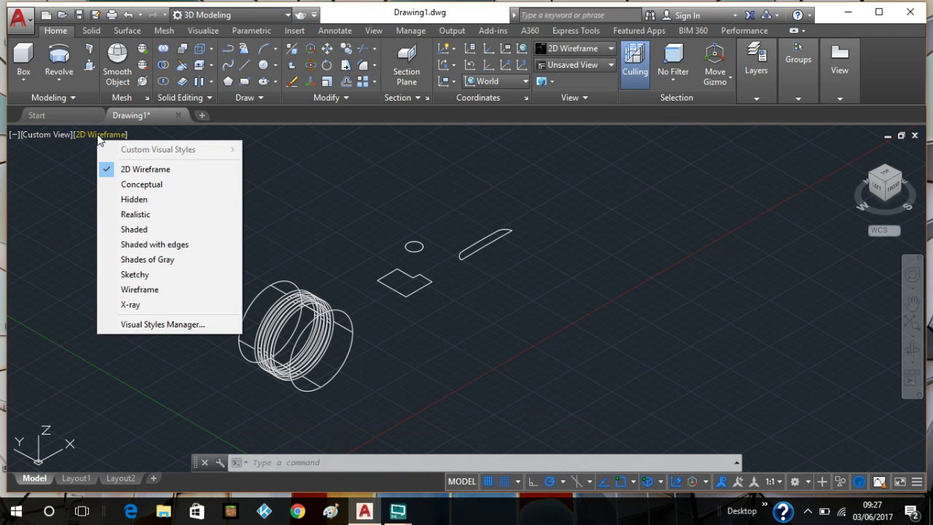
{"action": "left_click", "coordinate": [144, 214]}
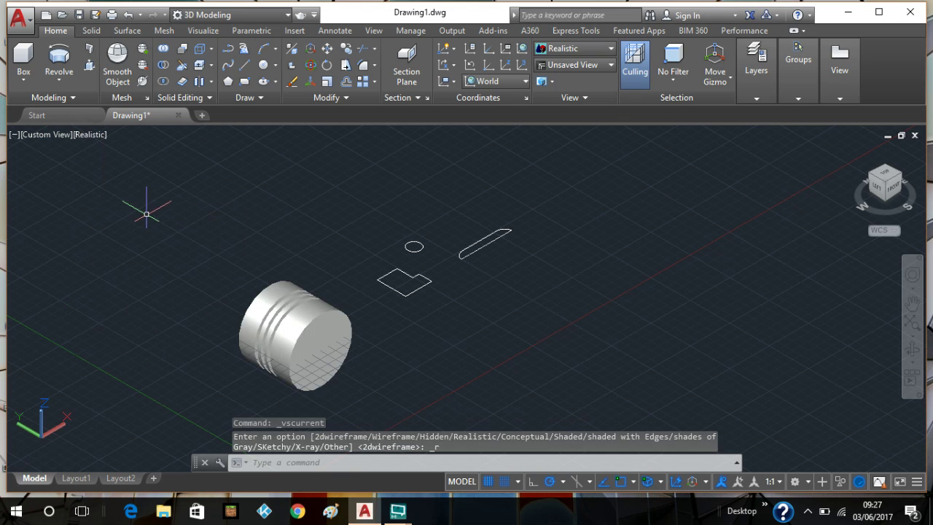
{"action": "mouse_move", "coordinate": [268, 243]}
{"action": "middle_mouse_down", "text": "shift"}
{"action": "mouse_move", "coordinate": [264, 270]}
{"action": "mouse_move", "coordinate": [261, 245]}
{"action": "middle_mouse_up", "text": "shift"}
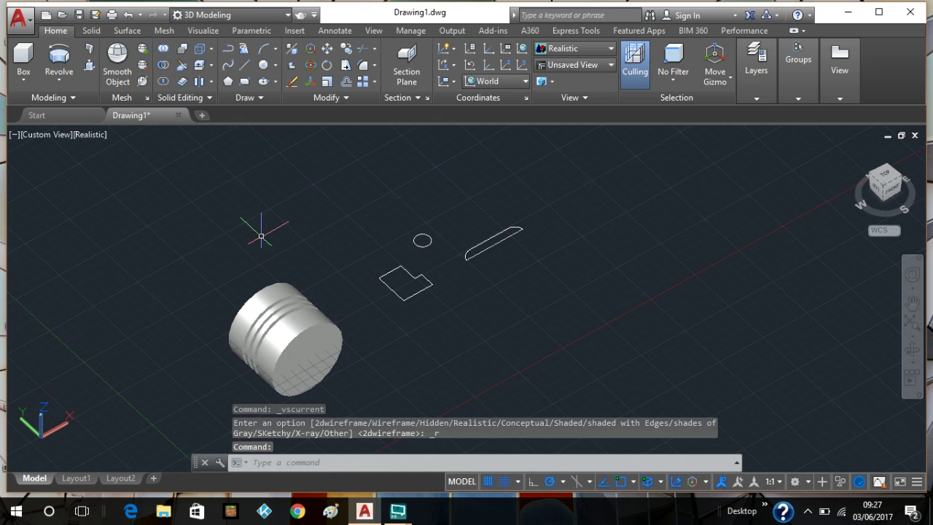
Step: Turn off the grid display
{"action": "left_click", "coordinate": [490, 483]}
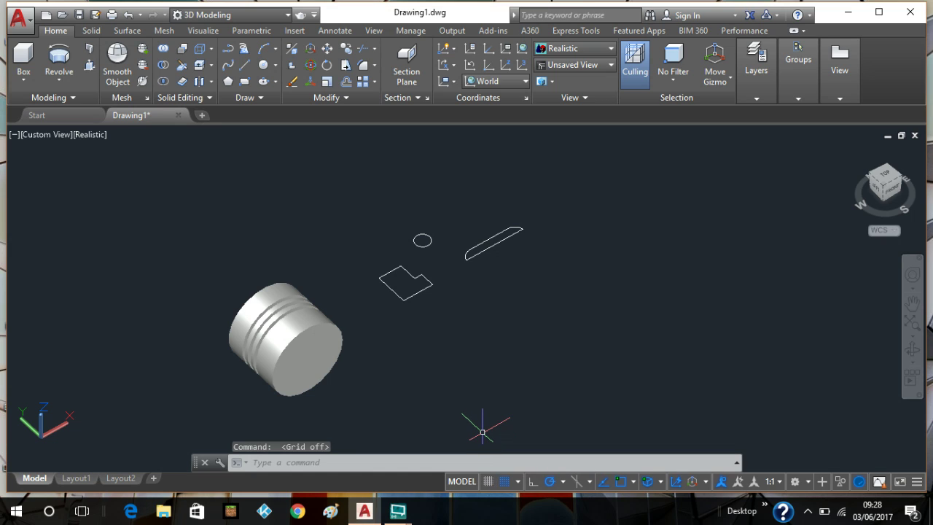
{"action": "type", "text": "grid"}
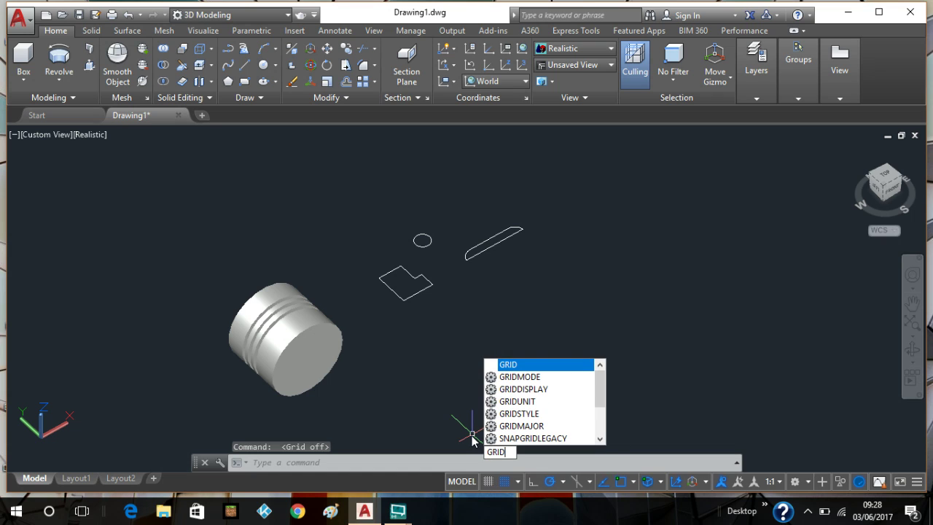
{"action": "key", "text": "Return"}
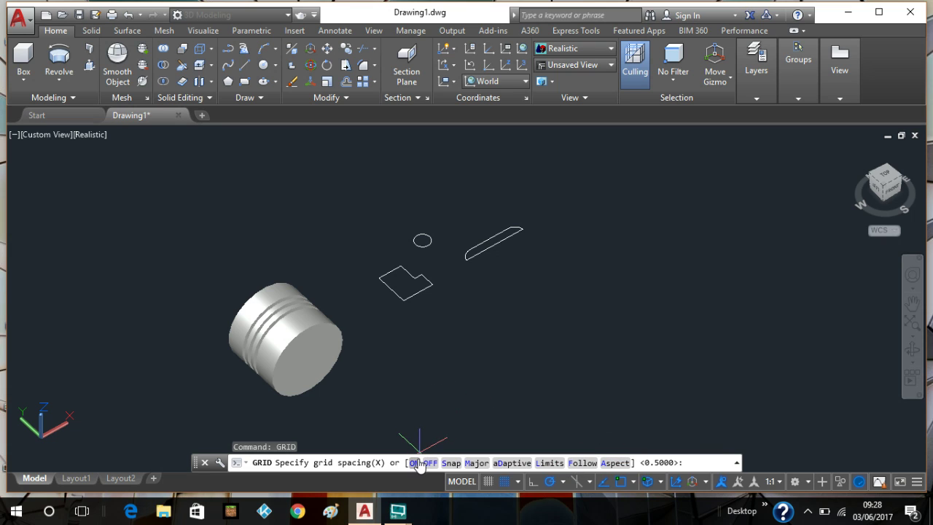
{"action": "key", "text": "Escape"}
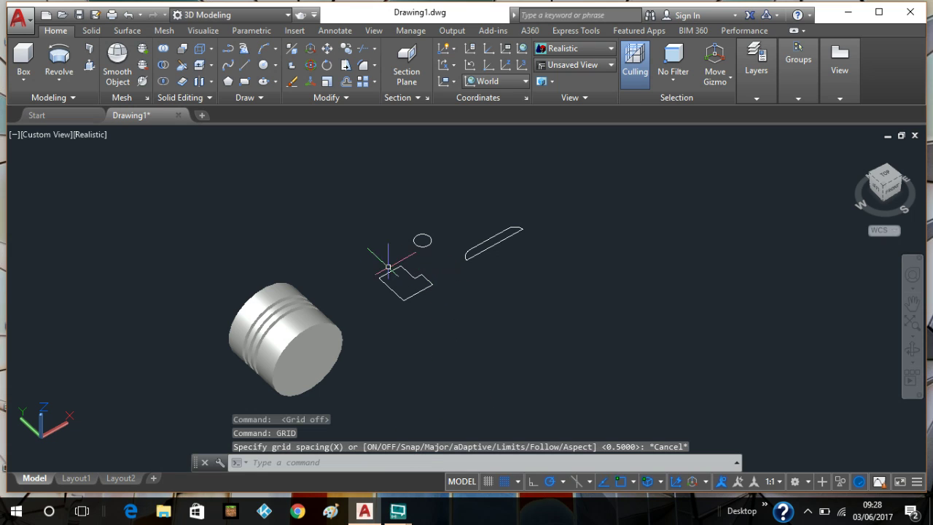
{"action": "left_click", "coordinate": [404, 255]}
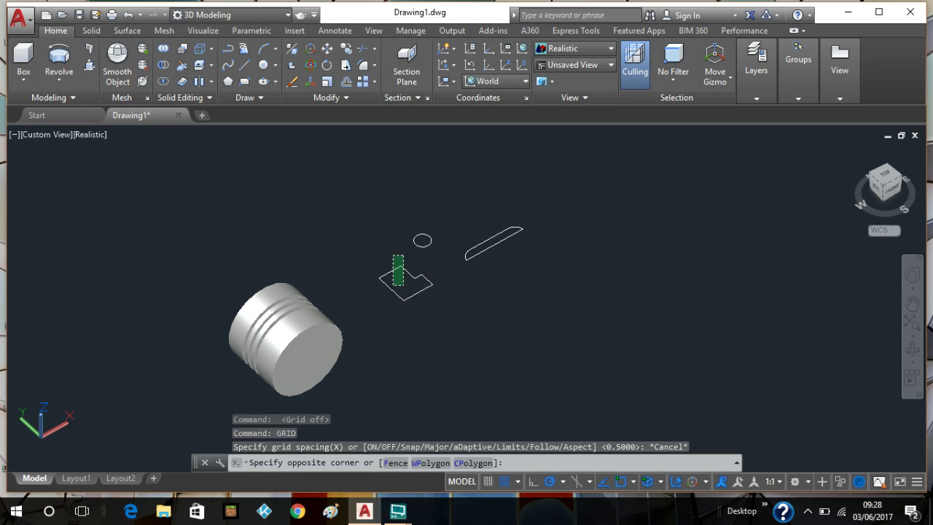
{"action": "left_click", "coordinate": [387, 284]}
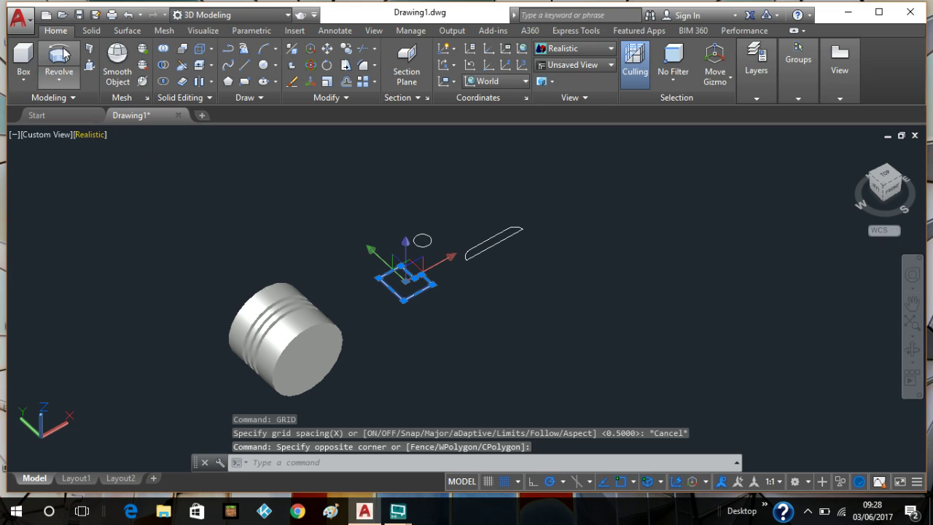
{"action": "left_click", "coordinate": [64, 55]}
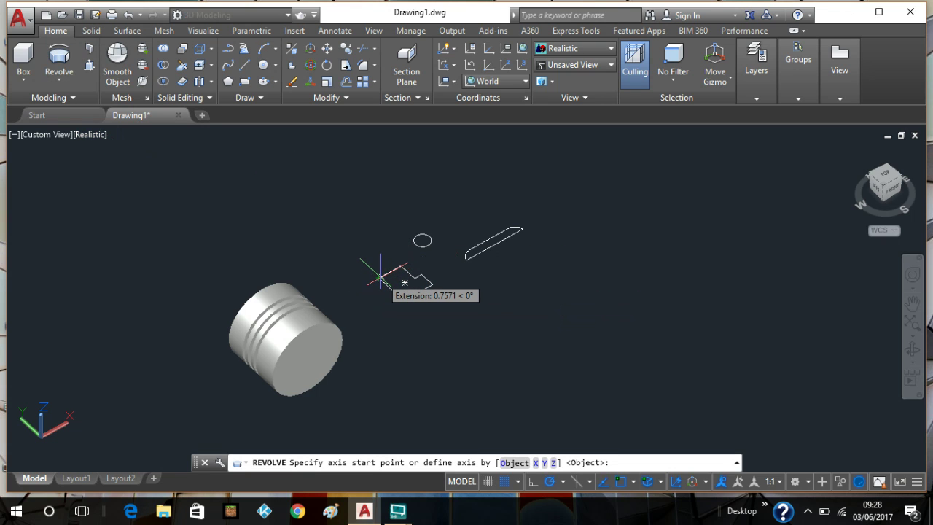
{"action": "key", "text": "Escape"}
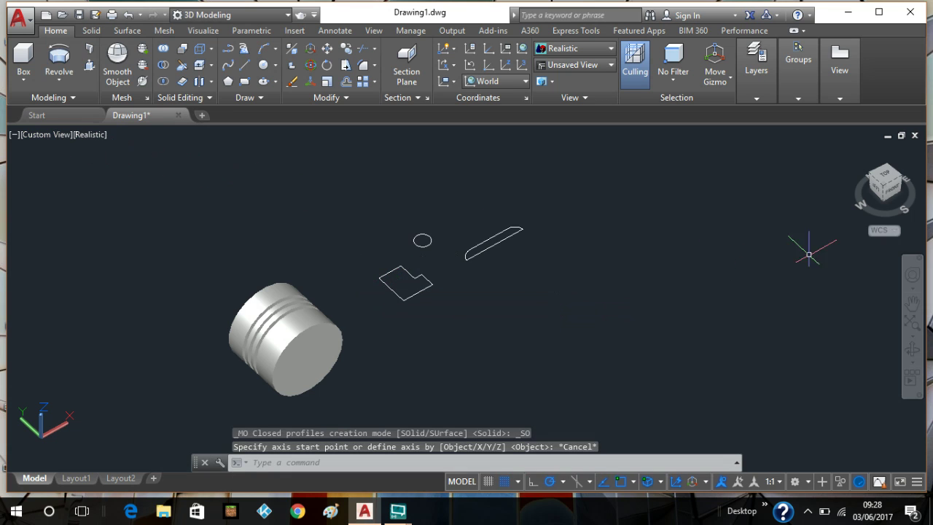
Step: From the top view, revolve the stepped profile 360 degrees about its straight vertical edge opposite the step
{"action": "left_click", "coordinate": [884, 175]}
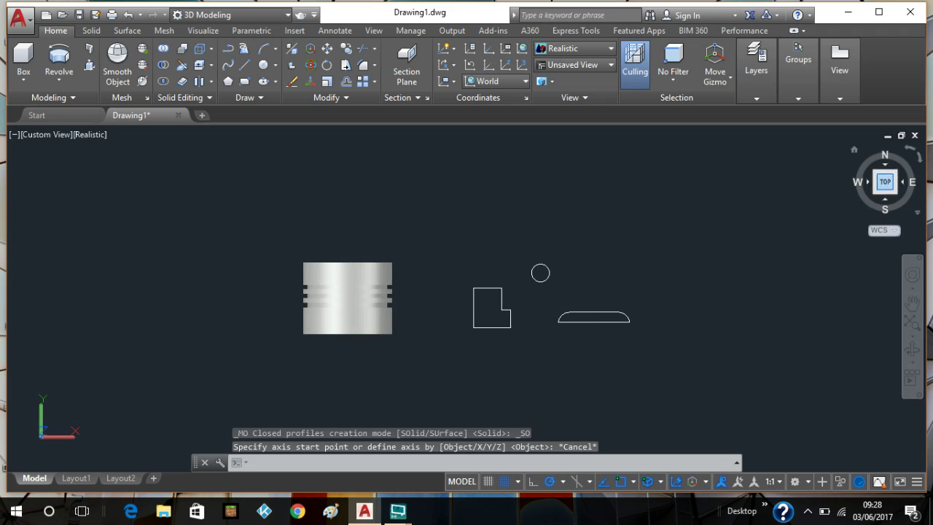
{"action": "left_click", "coordinate": [517, 277]}
{"action": "left_click", "coordinate": [447, 337]}
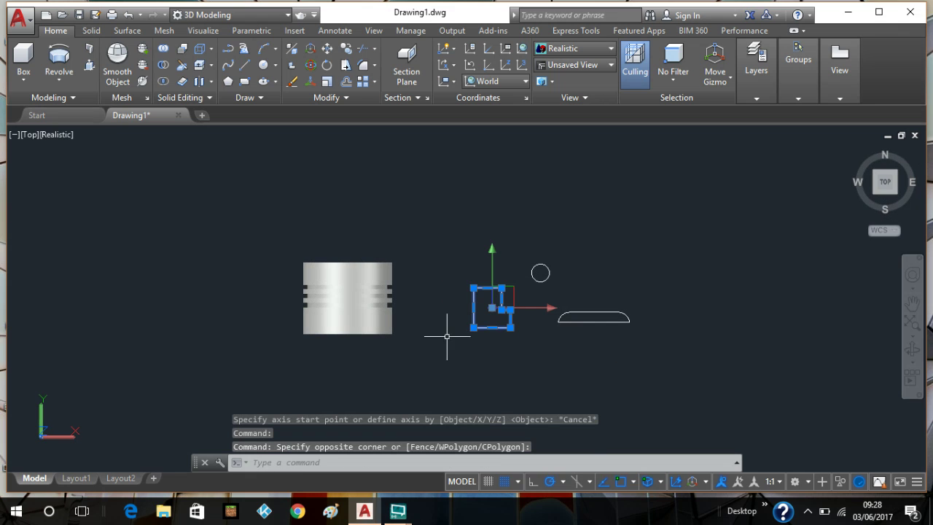
{"action": "left_click", "coordinate": [59, 59]}
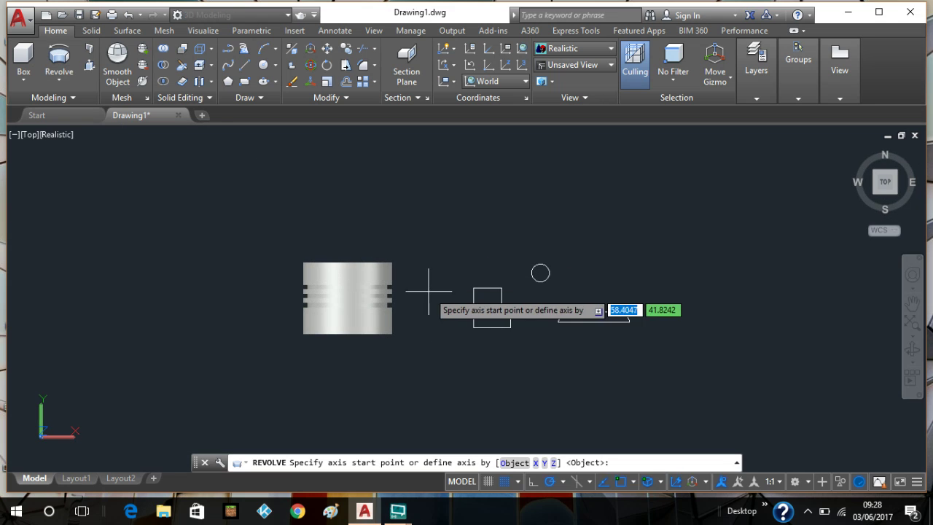
{"action": "left_click", "coordinate": [473, 288]}
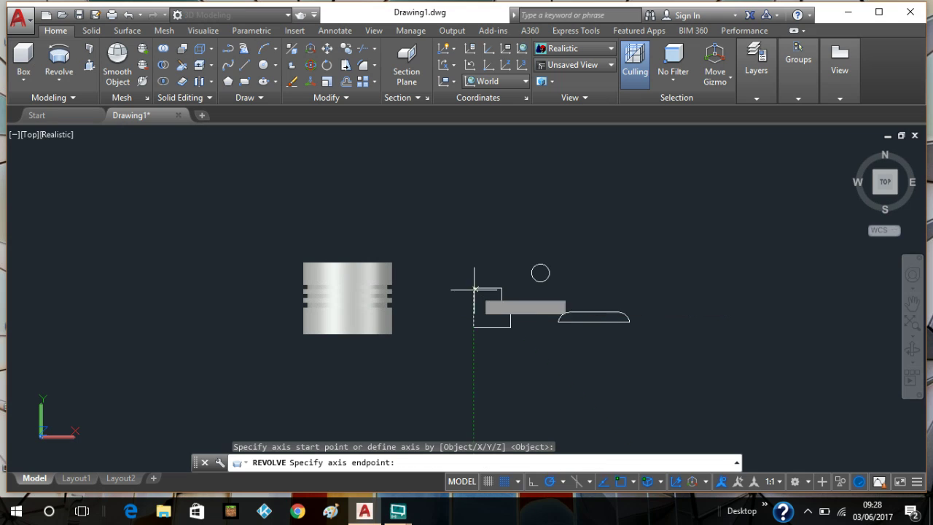
{"action": "left_click", "coordinate": [473, 328]}
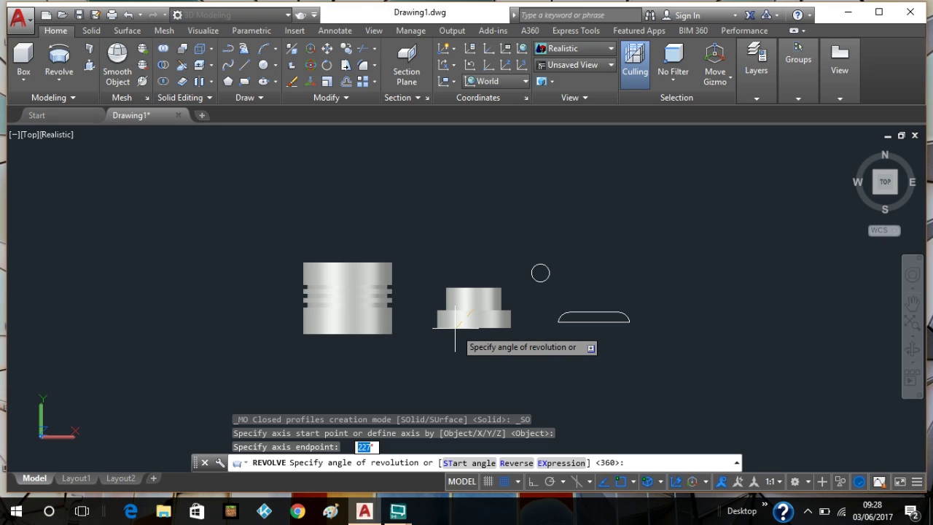
{"action": "type", "text": "360"}
{"action": "key", "text": "Return"}
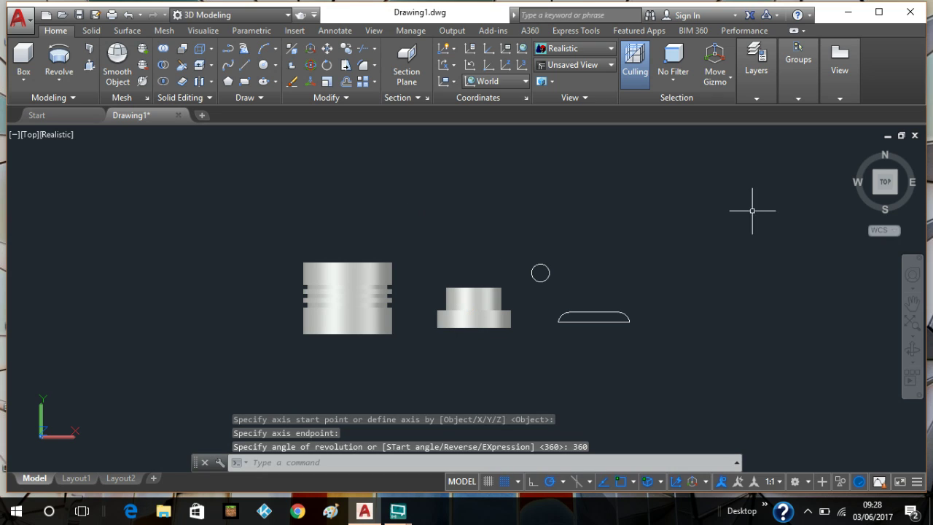
Step: In the isometric home view, extrude the circle to a height of 50
{"action": "left_click", "coordinate": [856, 150]}
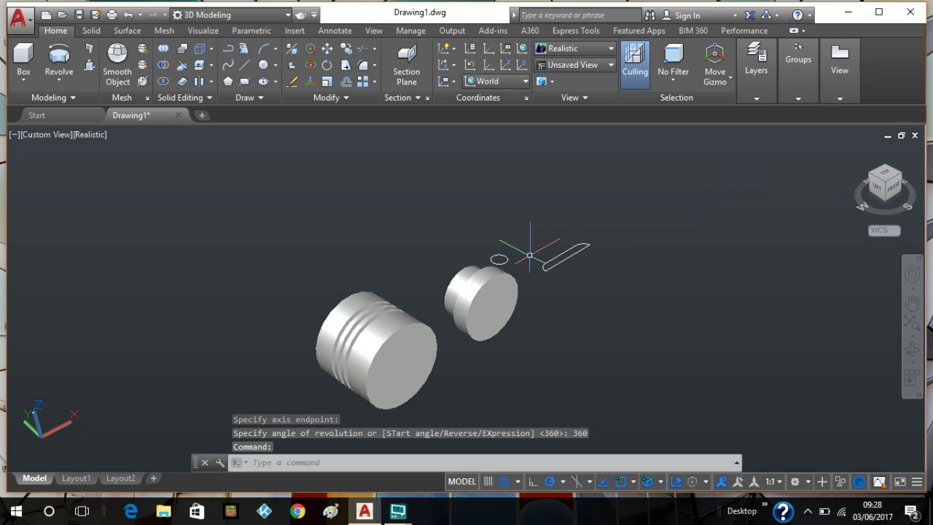
{"action": "left_click", "coordinate": [499, 259]}
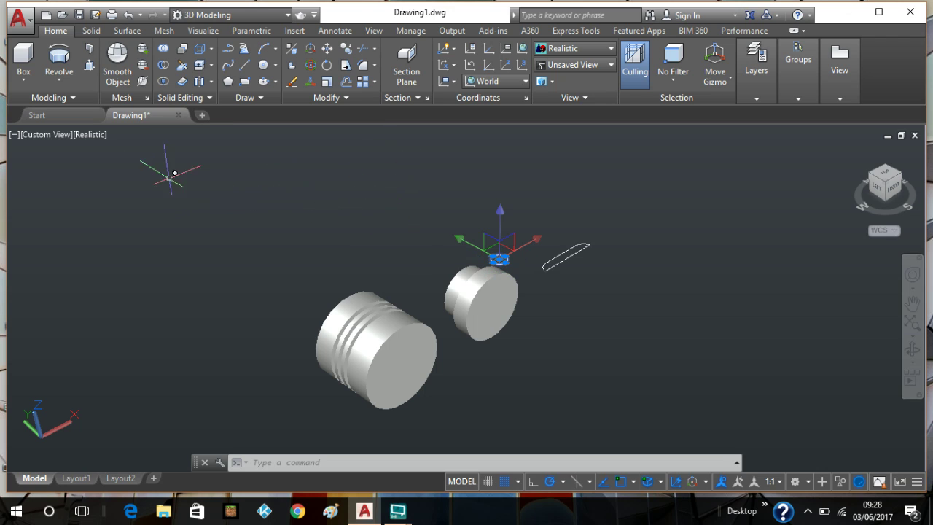
{"action": "left_click", "coordinate": [71, 83]}
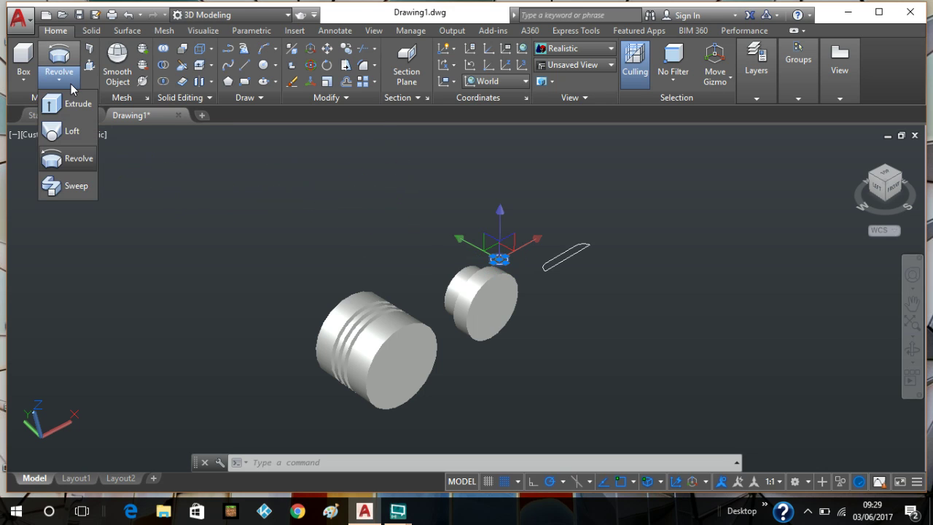
{"action": "left_click", "coordinate": [70, 105]}
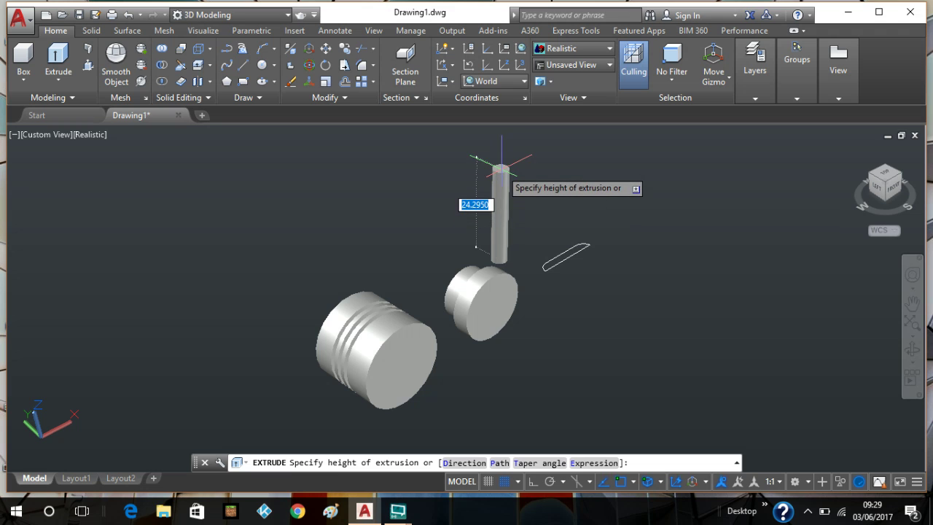
{"action": "middle_click_drag", "start_coordinate": [500, 164], "coordinate": [500, 198]}
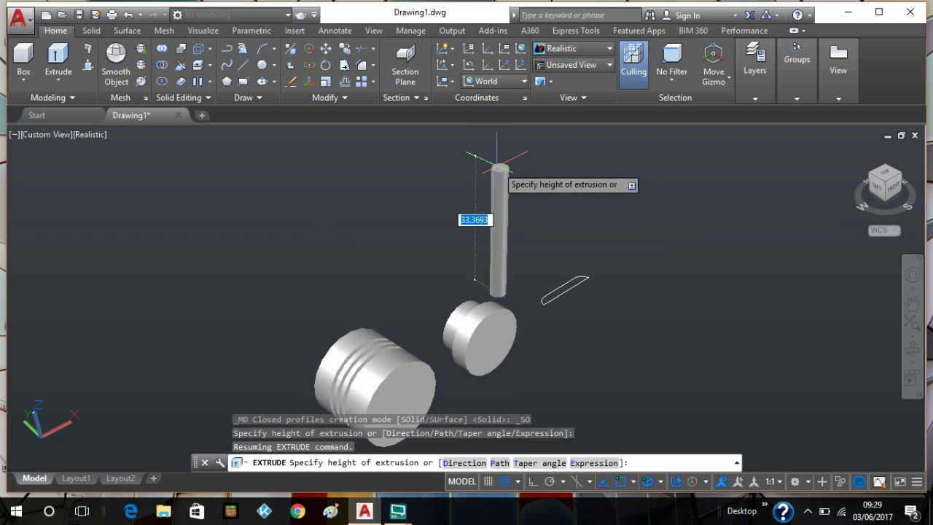
{"action": "left_click", "coordinate": [499, 166]}
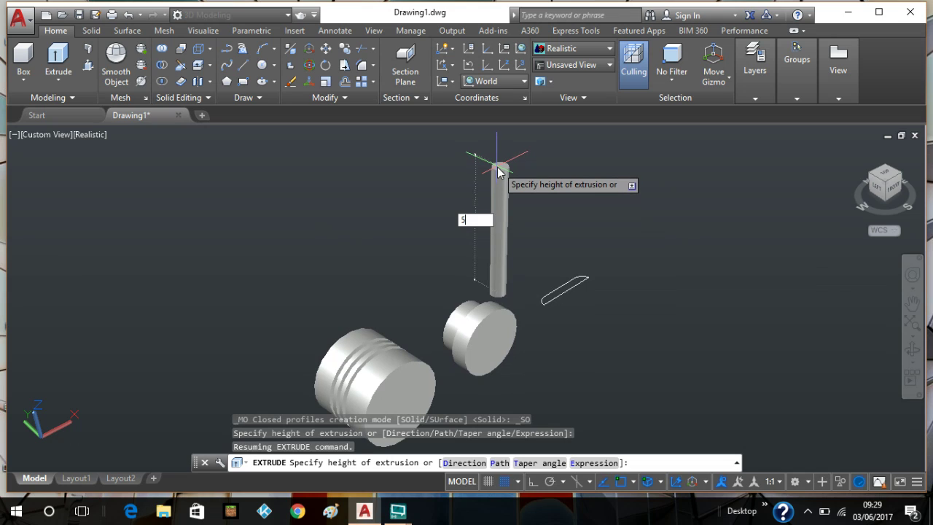
{"action": "key", "text": "Return"}
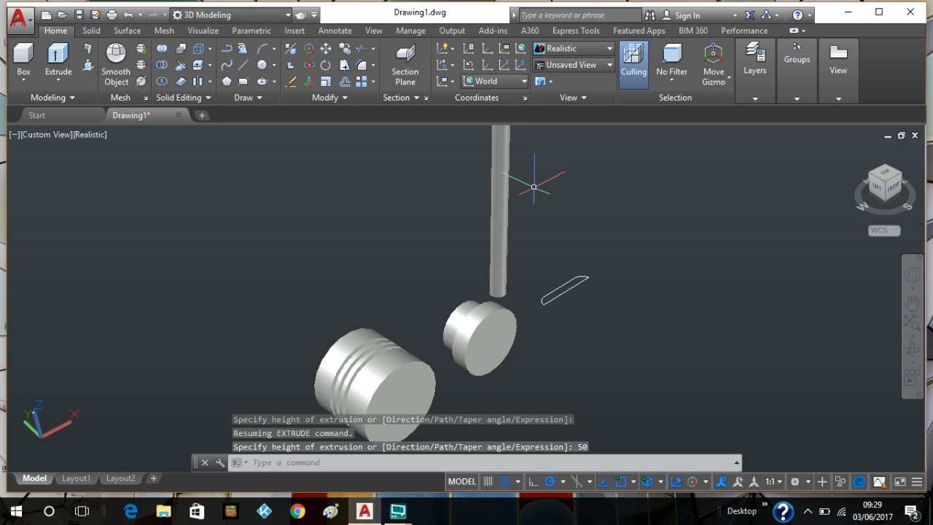
Step: Extrude the flat profile with rounded corners upward into a tall plate beside the extruded rod
{"action": "middle_click_drag", "start_coordinate": [537, 177], "coordinate": [537, 183], "text": "shift"}
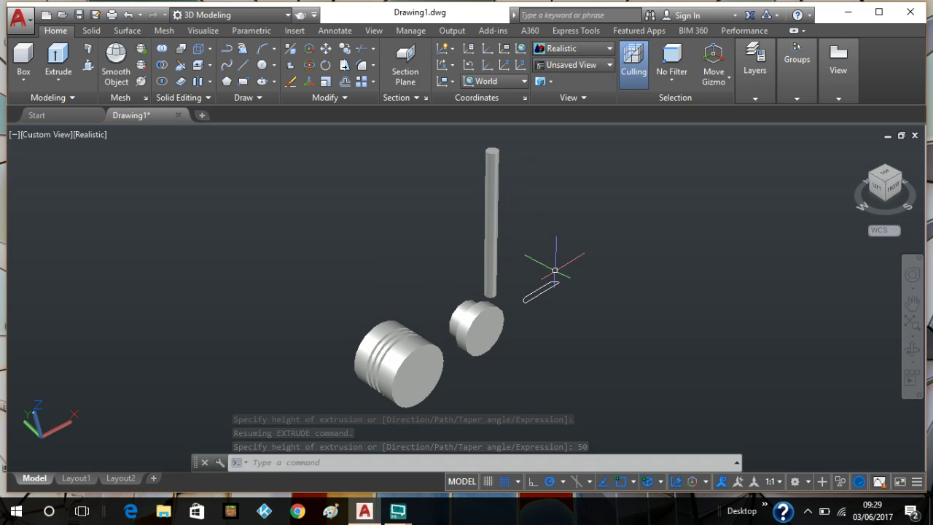
{"action": "left_click", "coordinate": [554, 271]}
{"action": "left_click", "coordinate": [541, 293]}
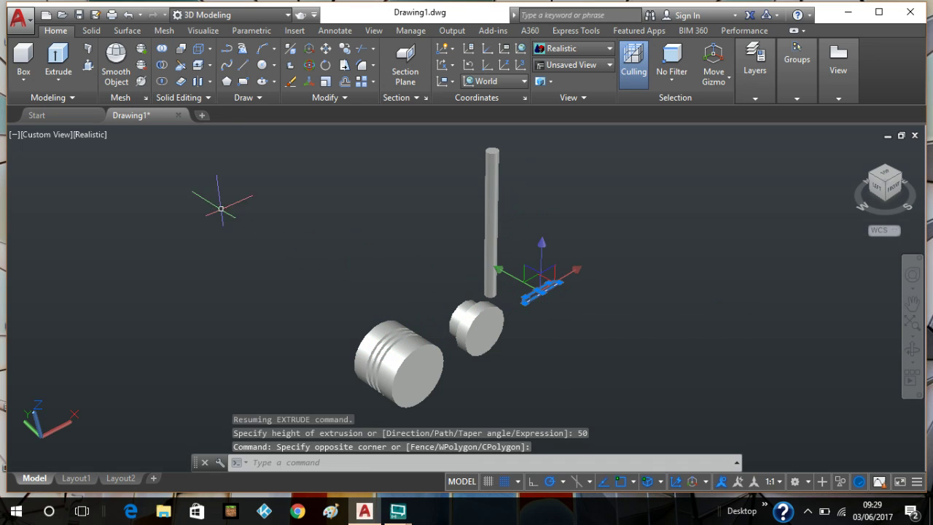
{"action": "left_click", "coordinate": [58, 60]}
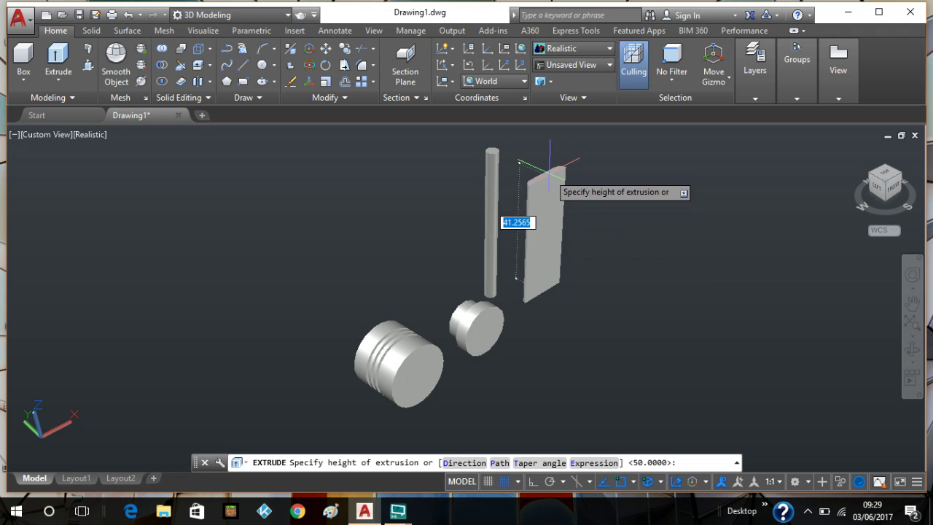
{"action": "left_click", "coordinate": [550, 160]}
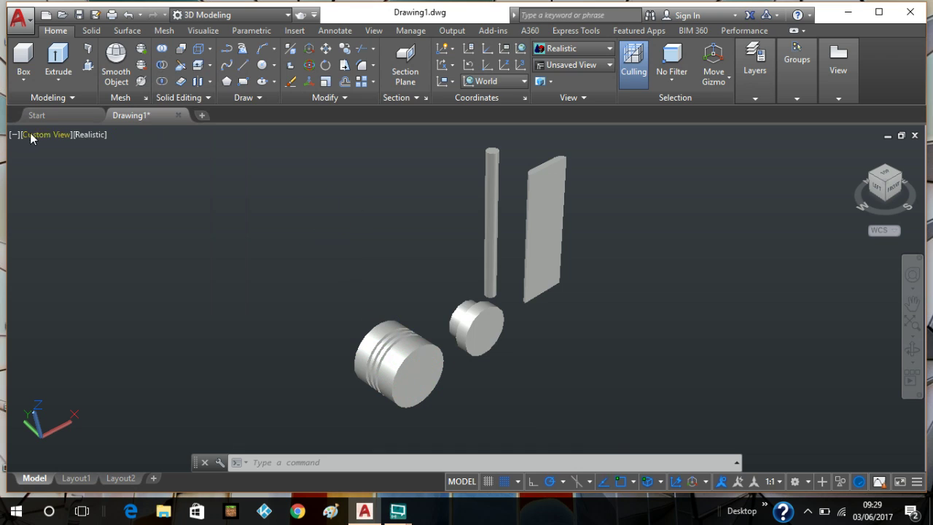
Step: In the 2D Wireframe visual style, move the stepped solid by its large end-face centre onto the centre of the grooved cylinder's front end face
{"action": "left_click", "coordinate": [87, 135]}
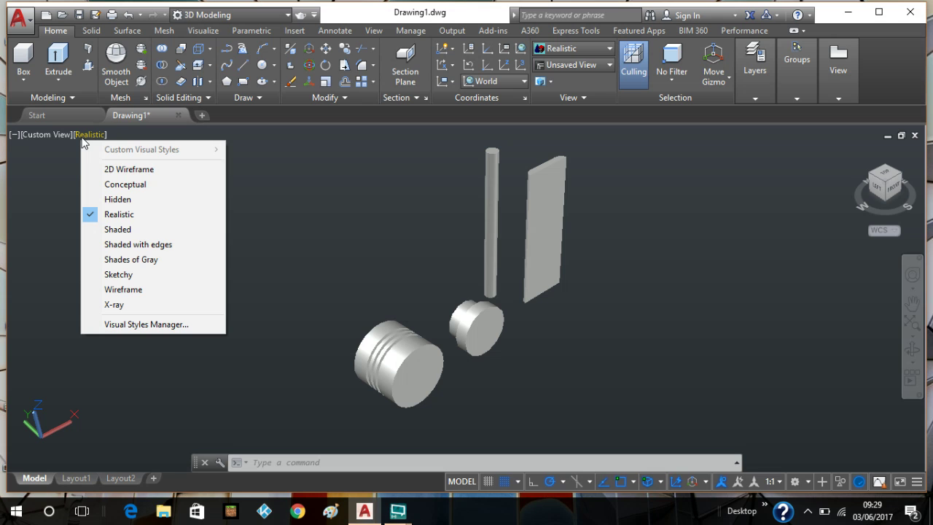
{"action": "left_click", "coordinate": [114, 169]}
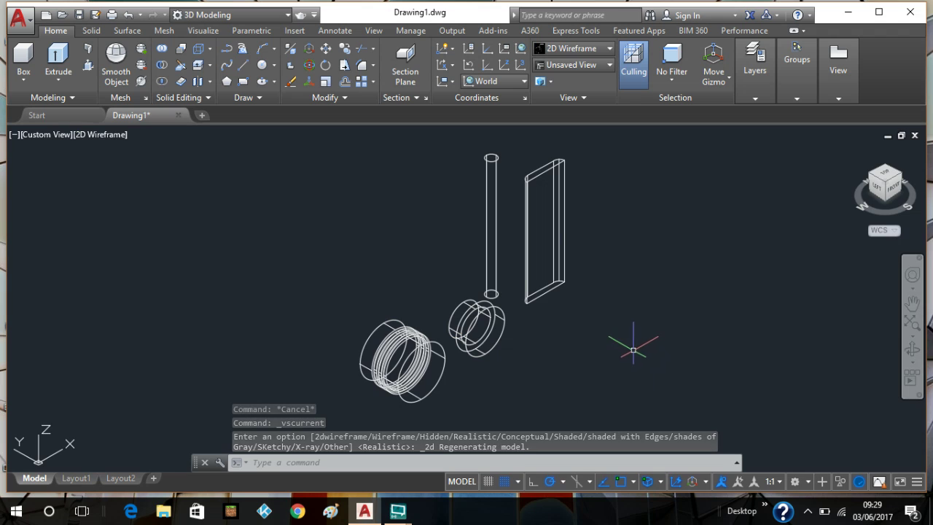
{"action": "scroll", "coordinate": [624, 341], "scroll_direction": "up", "scroll_amount": 2}
{"action": "middle_click_drag", "start_coordinate": [581, 356], "coordinate": [578, 336]}
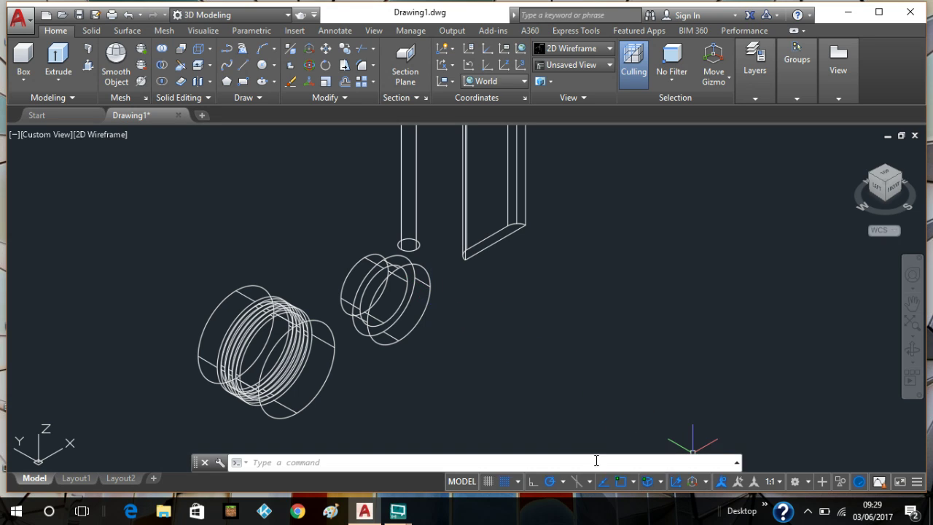
{"action": "left_click", "coordinate": [427, 311]}
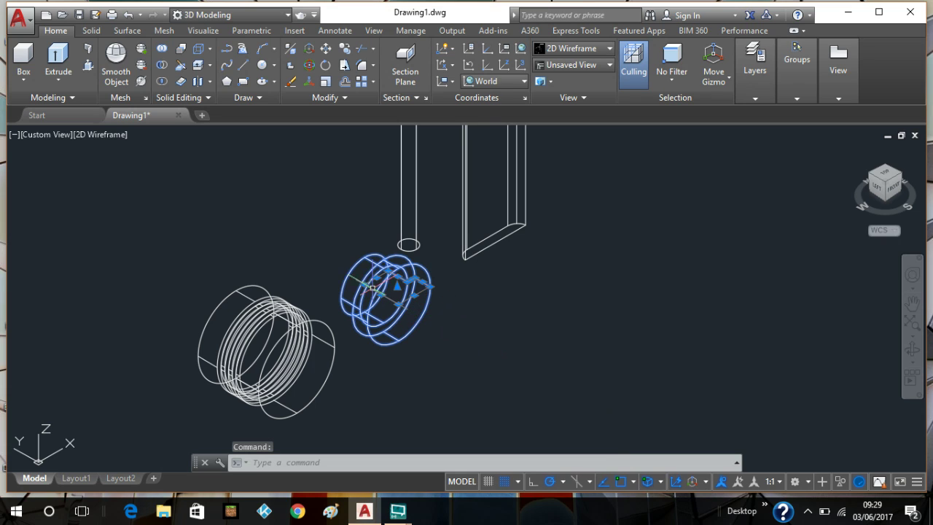
{"action": "left_click", "coordinate": [325, 49]}
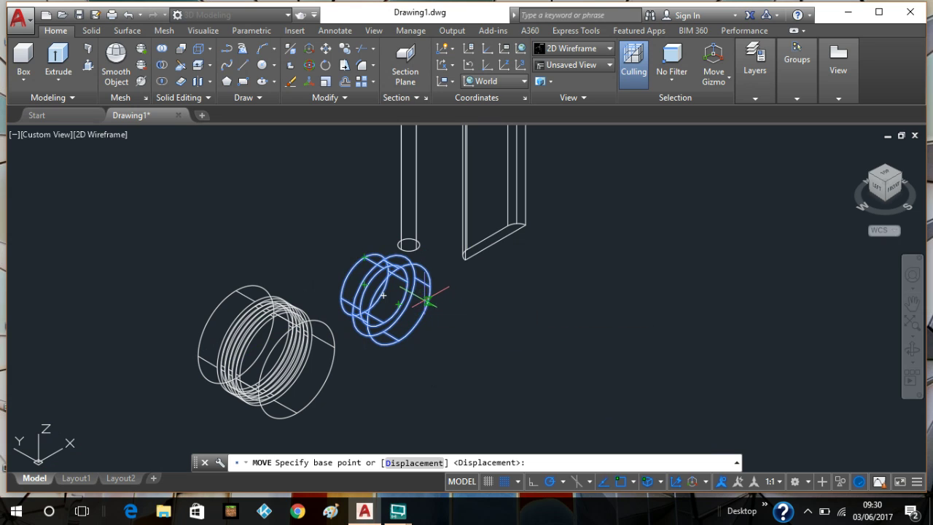
{"action": "left_click", "coordinate": [399, 303]}
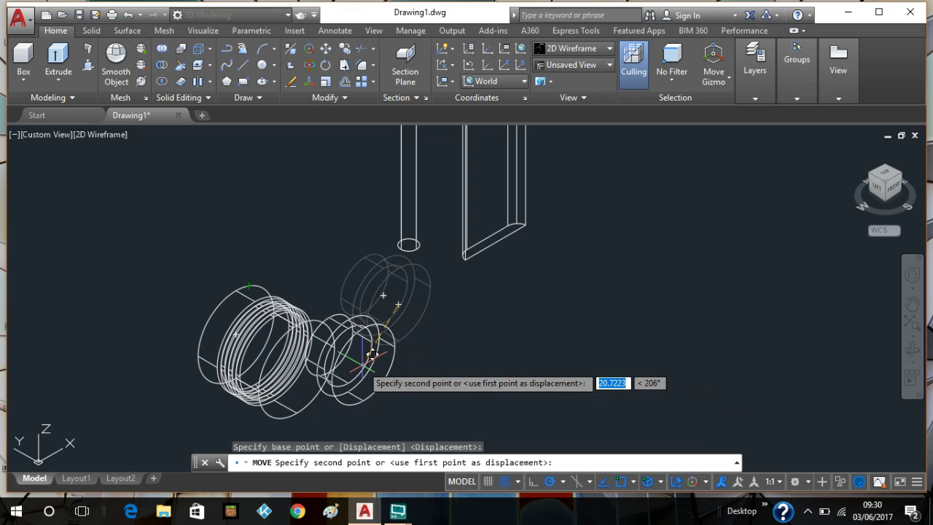
{"action": "left_click", "coordinate": [305, 357]}
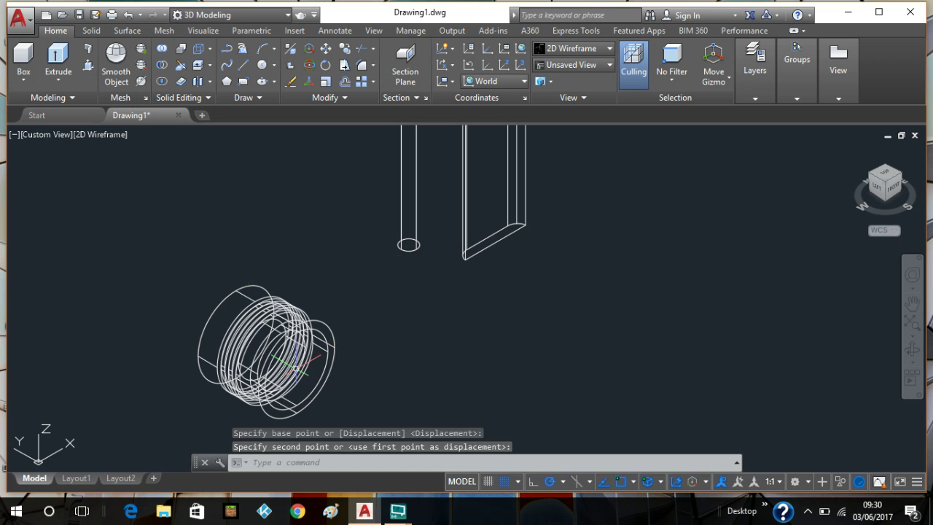
Step: Check the position of the stepped solid inside the grooved cylinder in the Conceptual visual style
{"action": "middle_click_drag", "start_coordinate": [398, 358], "coordinate": [391, 379], "text": "shift"}
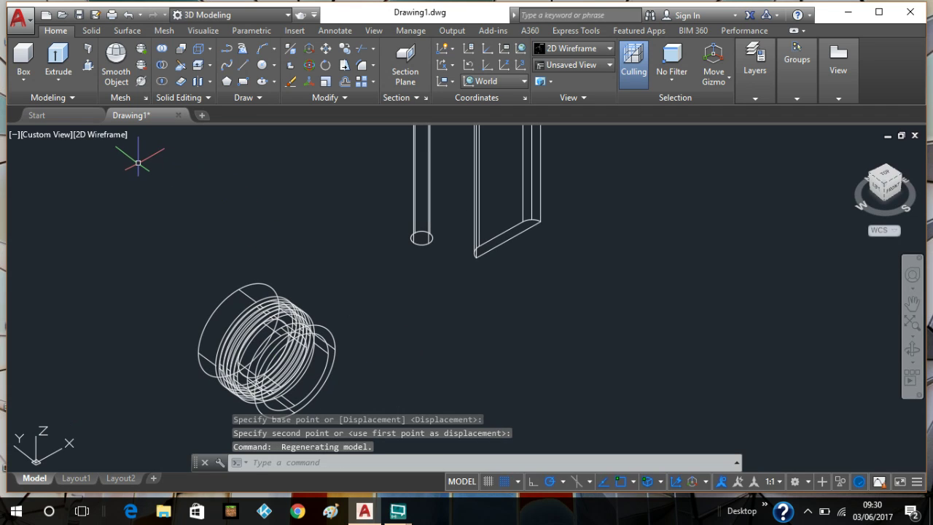
{"action": "left_click", "coordinate": [108, 140]}
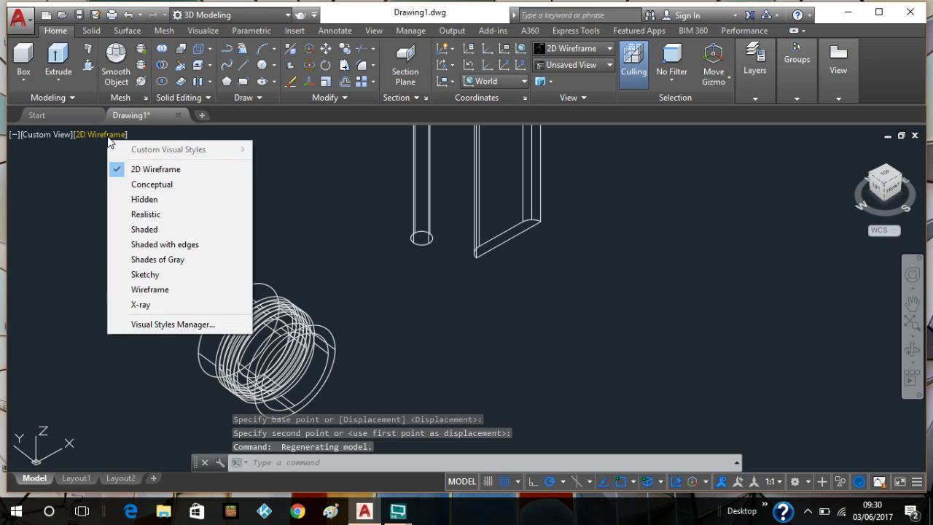
{"action": "left_click", "coordinate": [153, 184]}
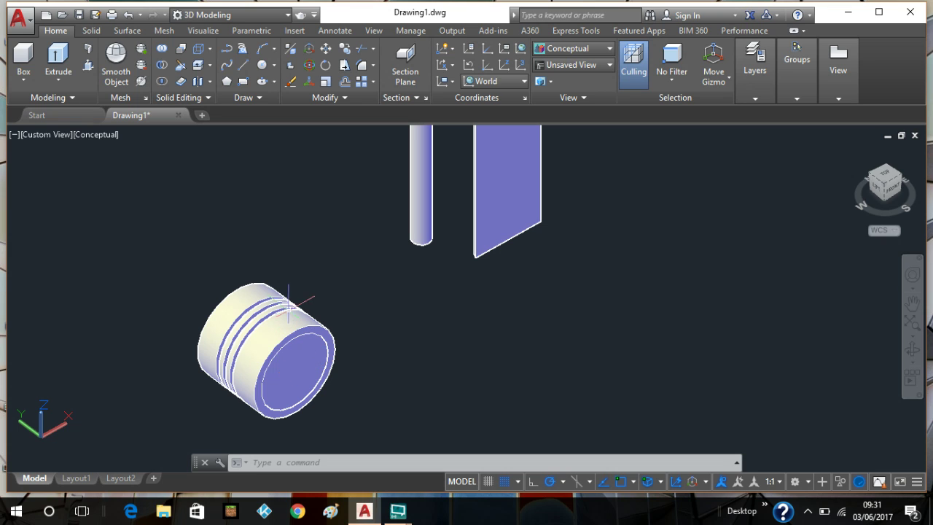
Step: Return to the 2D Wireframe visual style and subtract the stepped solid from the grooved cylinder
{"action": "left_click", "coordinate": [163, 65]}
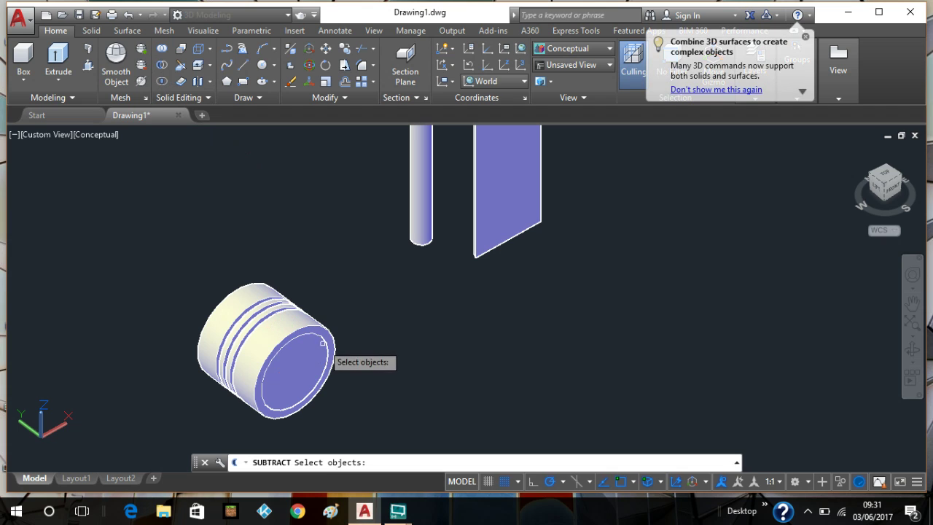
{"action": "key", "text": "Escape"}
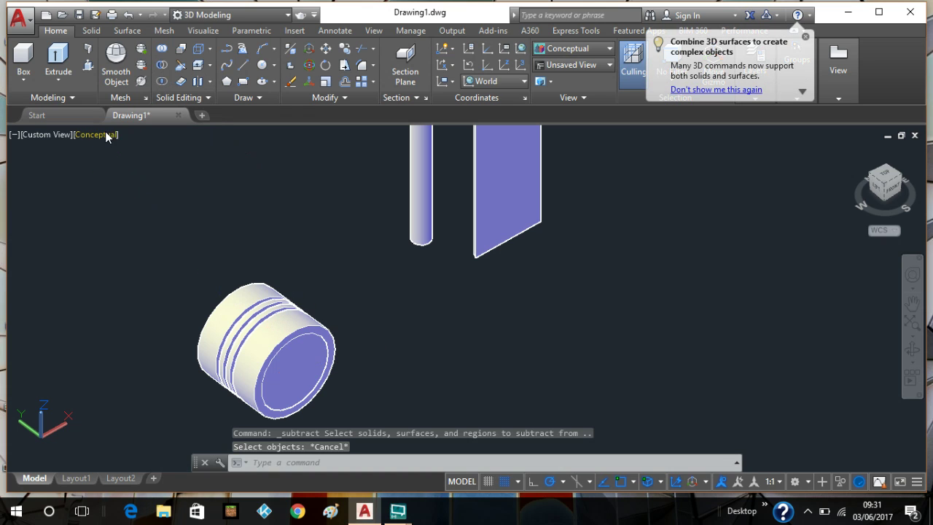
{"action": "left_click", "coordinate": [106, 135]}
{"action": "left_click", "coordinate": [143, 169]}
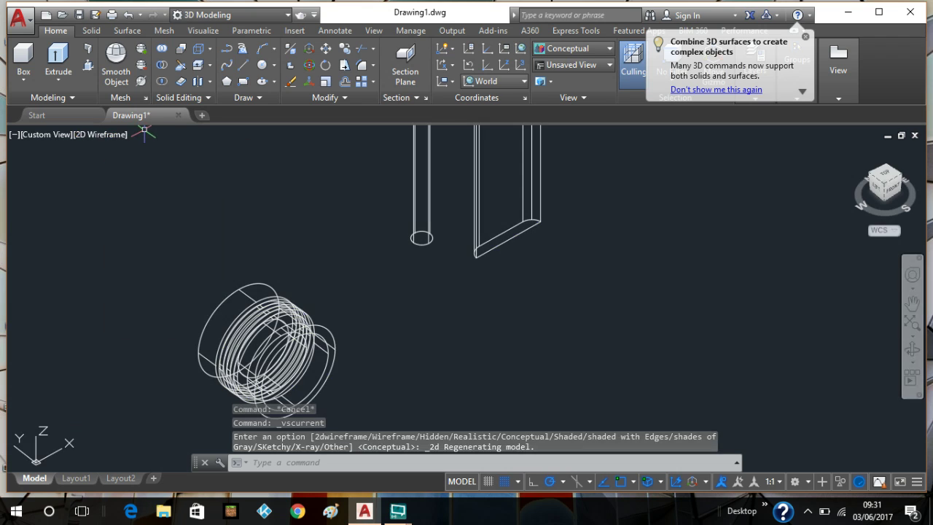
{"action": "left_click", "coordinate": [164, 67]}
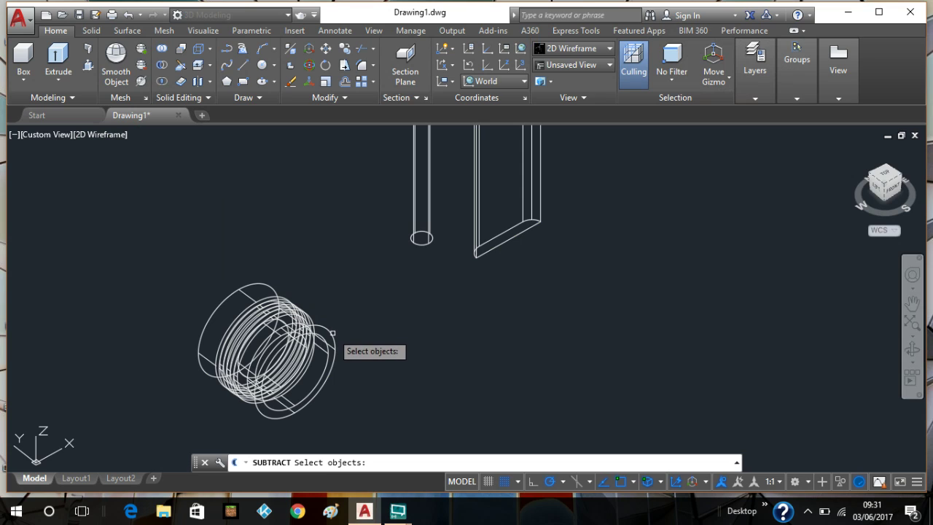
{"action": "left_click", "coordinate": [331, 334]}
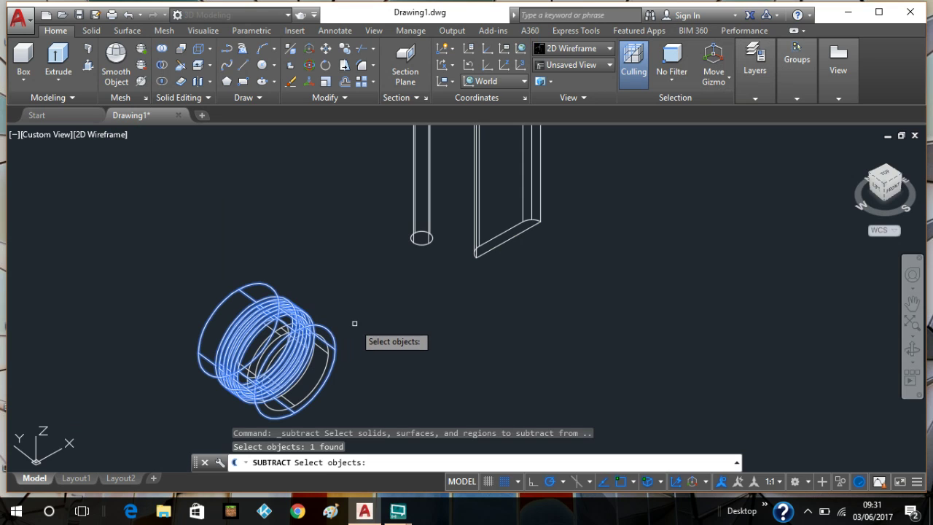
{"action": "key", "text": "Return"}
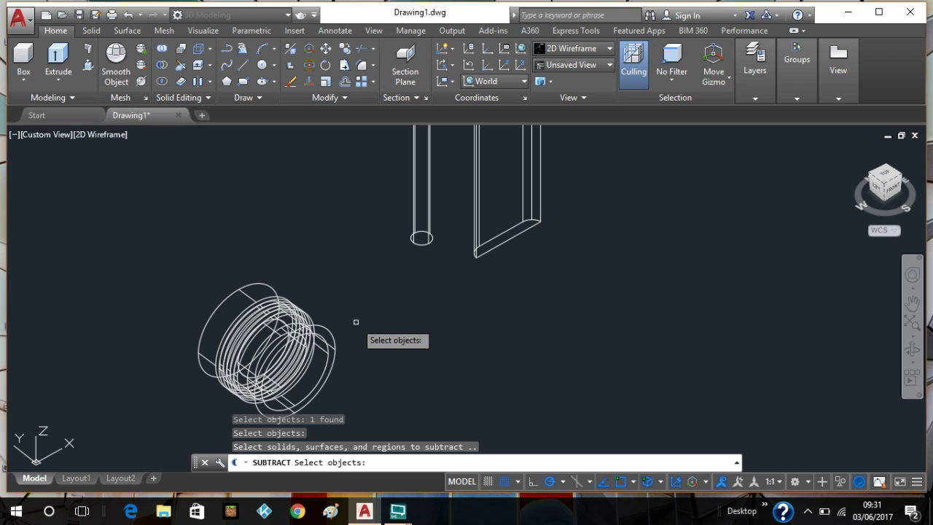
{"action": "left_click", "coordinate": [327, 354]}
{"action": "key", "text": "Return"}
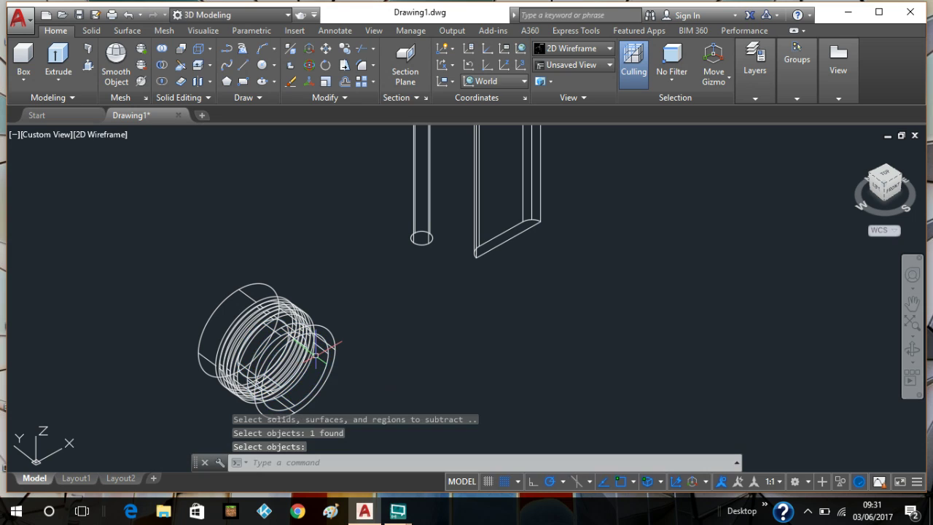
Step: Examine the hollowed cylinder from another angle in the Conceptual visual style, and return to 2D Wireframe
{"action": "left_click", "coordinate": [116, 134]}
{"action": "left_click", "coordinate": [160, 185]}
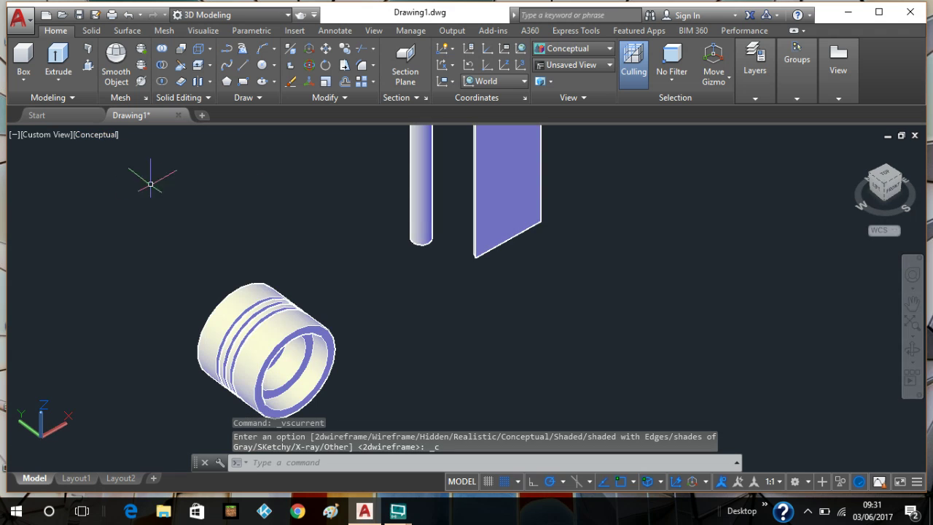
{"action": "middle_click_drag", "start_coordinate": [390, 319], "coordinate": [339, 298], "text": "shift"}
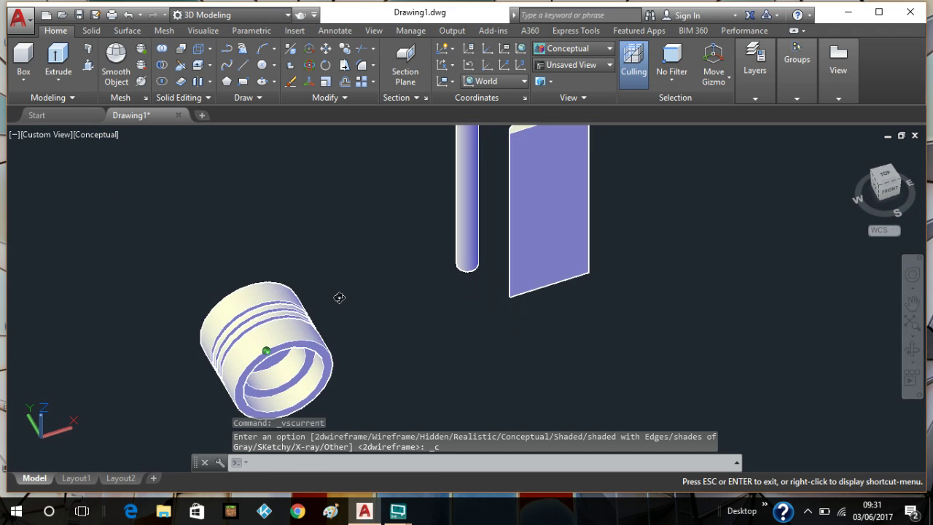
{"action": "left_click", "coordinate": [93, 134]}
{"action": "left_click", "coordinate": [133, 168]}
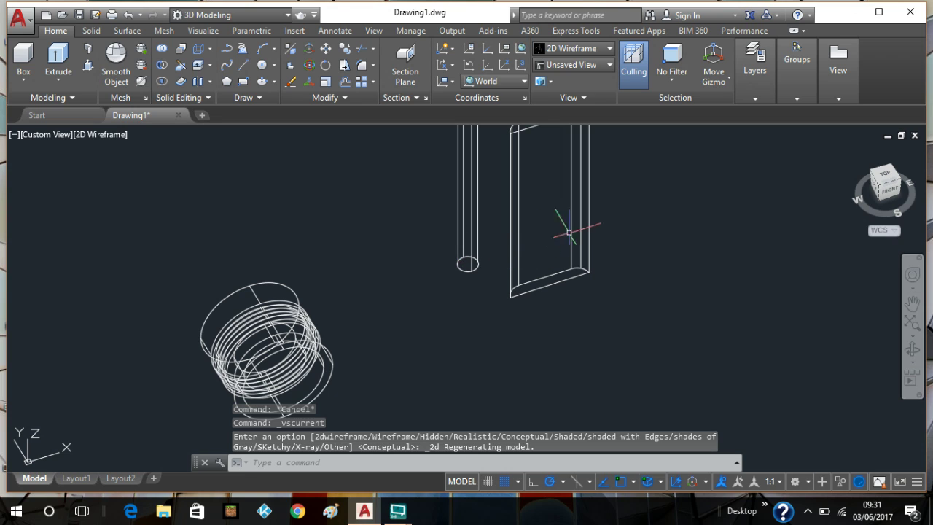
{"action": "left_click", "coordinate": [589, 234]}
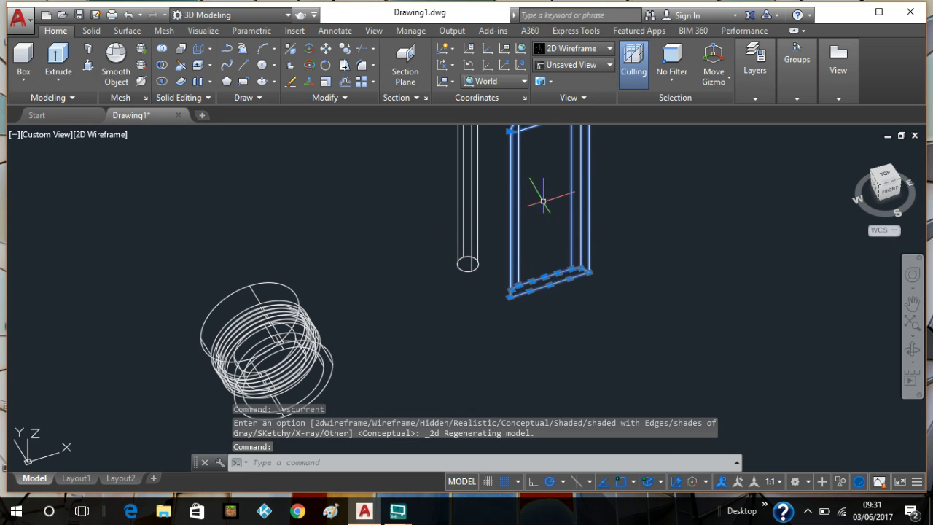
{"action": "middle_click_drag", "start_coordinate": [637, 214], "coordinate": [625, 272]}
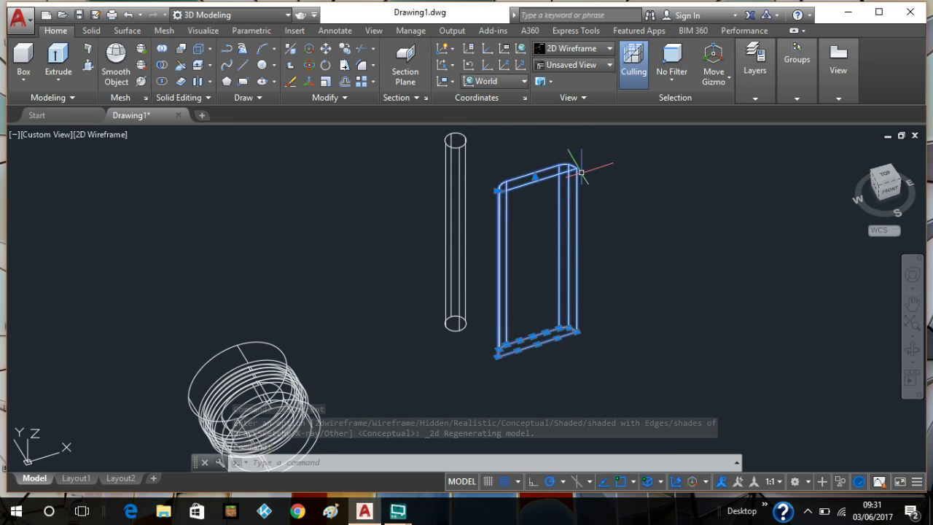
{"action": "left_click", "coordinate": [325, 50]}
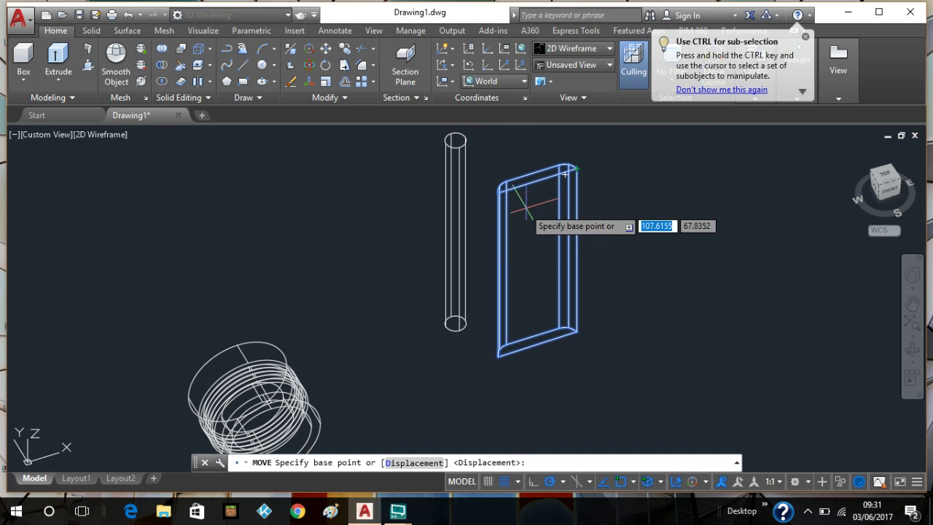
{"action": "key", "text": "Escape"}
Step: Draw a diagonal line across the flat face of the round-edged block, from its lower corner to the opposite upper corner
{"action": "left_click", "coordinate": [241, 66]}
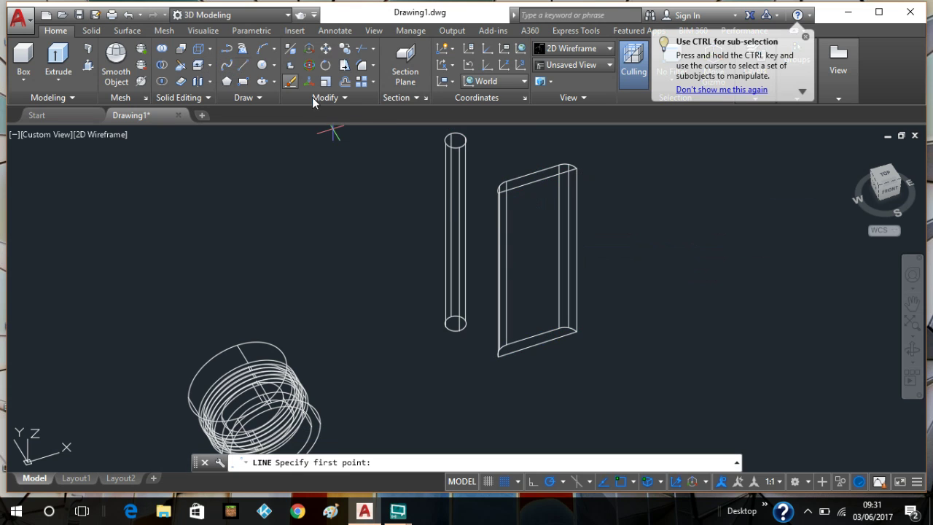
{"action": "left_click", "coordinate": [575, 332]}
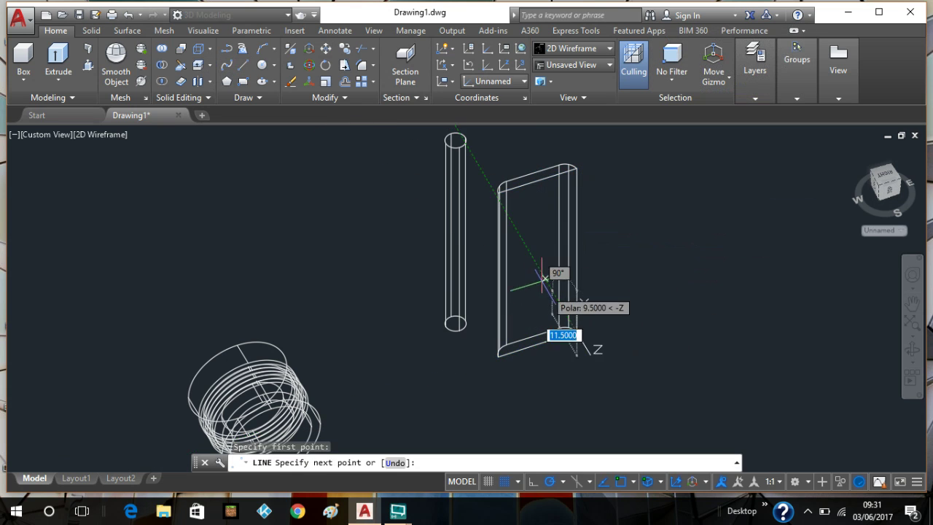
{"action": "middle_click_drag", "start_coordinate": [533, 258], "coordinate": [517, 246], "text": "shift"}
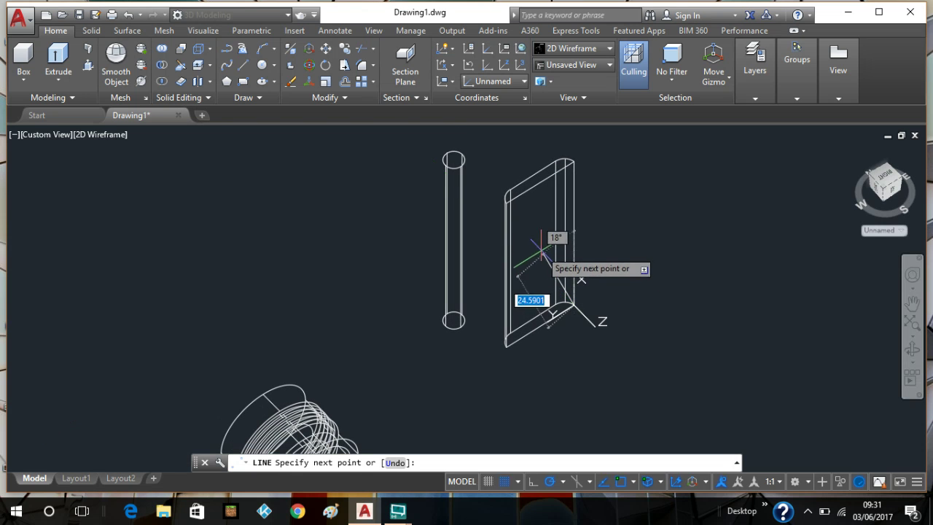
{"action": "left_click", "coordinate": [508, 202]}
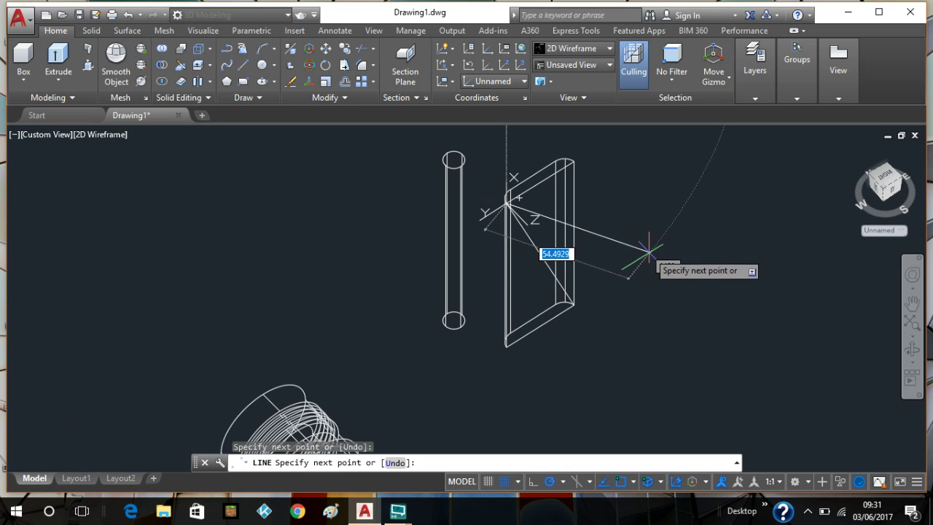
{"action": "key", "text": "Escape"}
{"action": "middle_click_drag", "start_coordinate": [643, 247], "coordinate": [607, 255], "text": "shift"}
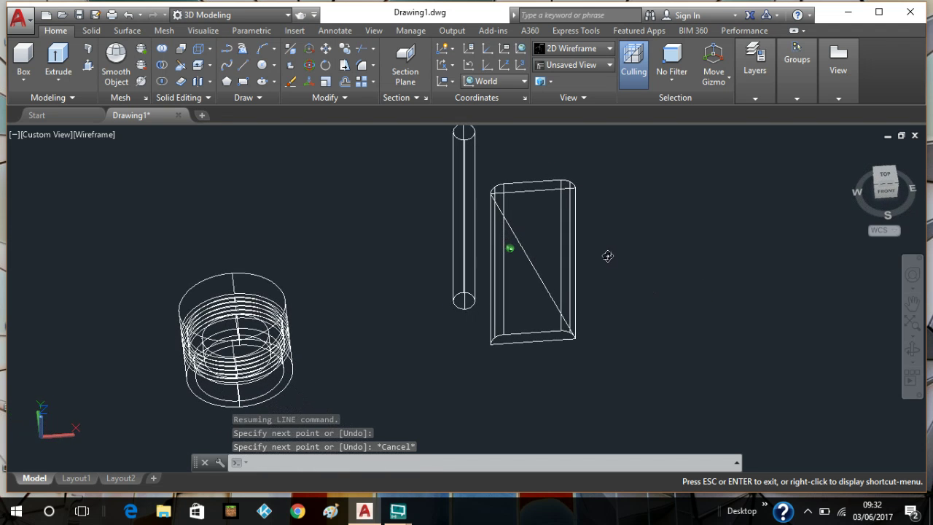
{"action": "left_click", "coordinate": [583, 168]}
{"action": "left_click", "coordinate": [509, 352]}
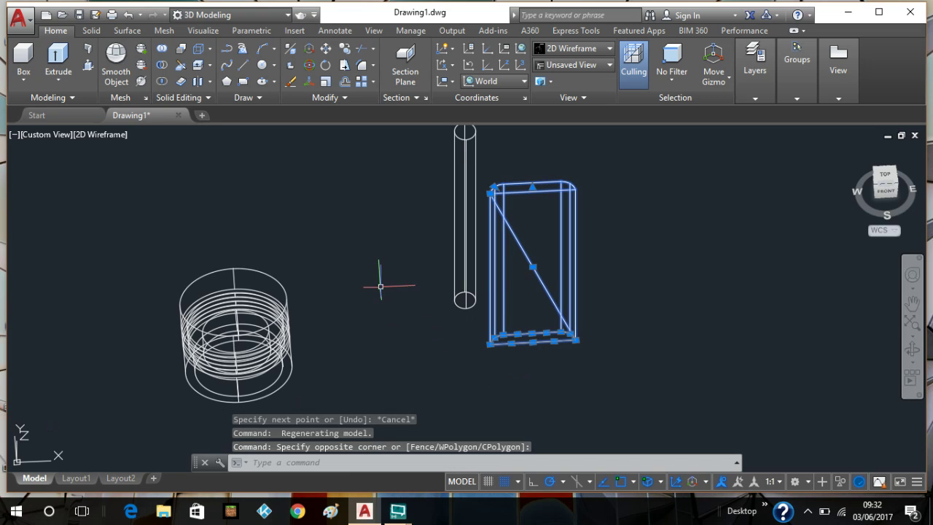
{"action": "left_click", "coordinate": [326, 49]}
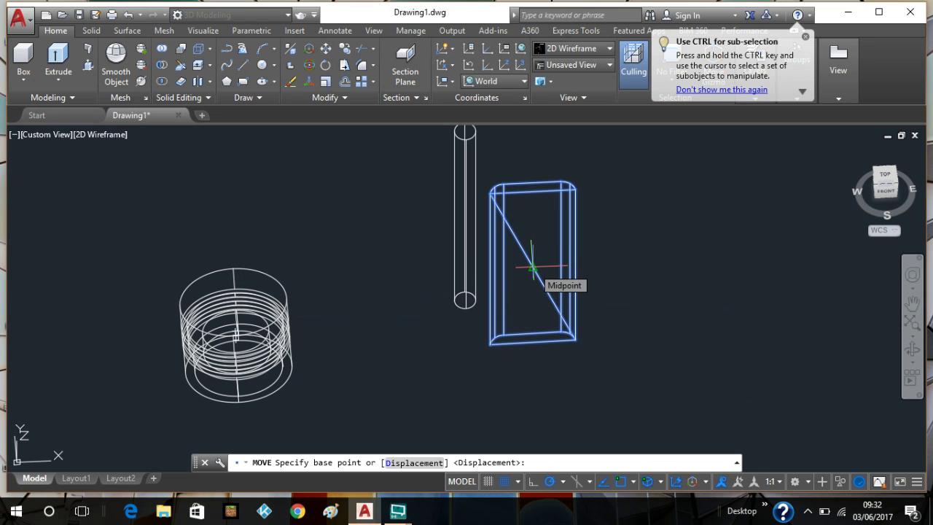
{"action": "key", "text": "Escape"}
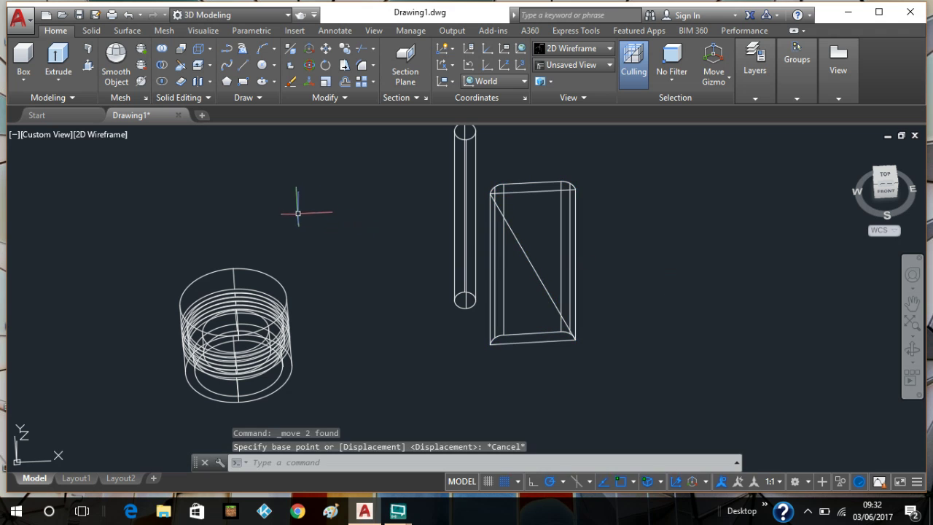
Step: Examine the round-edged block beside the hollowed cylinder in the Conceptual visual style, and return to 2D Wireframe
{"action": "mouse_move", "coordinate": [305, 185]}
{"action": "middle_mouse_down", "text": "shift"}
{"action": "mouse_move", "coordinate": [319, 226]}
{"action": "mouse_move", "coordinate": [309, 171]}
{"action": "middle_mouse_up", "text": "shift"}
{"action": "left_click", "coordinate": [107, 141]}
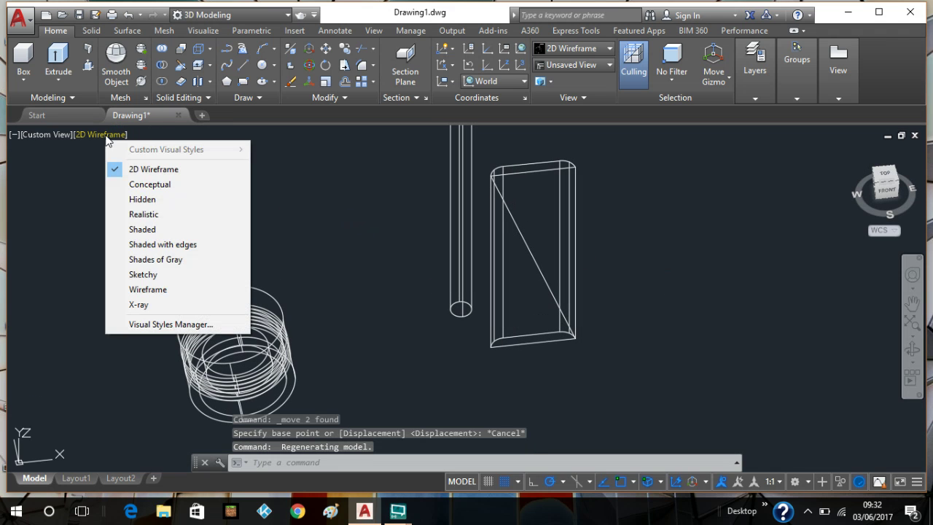
{"action": "left_click", "coordinate": [153, 183]}
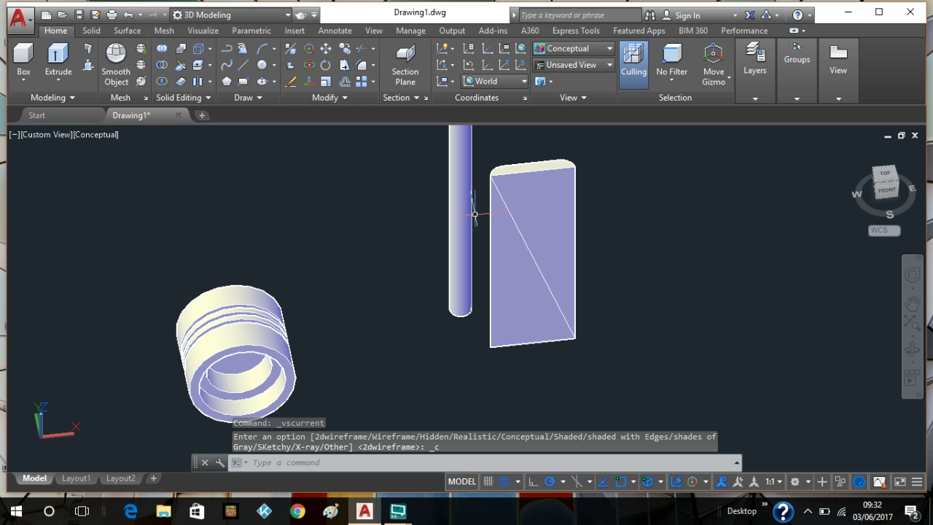
{"action": "left_click", "coordinate": [95, 136]}
{"action": "left_click", "coordinate": [137, 171]}
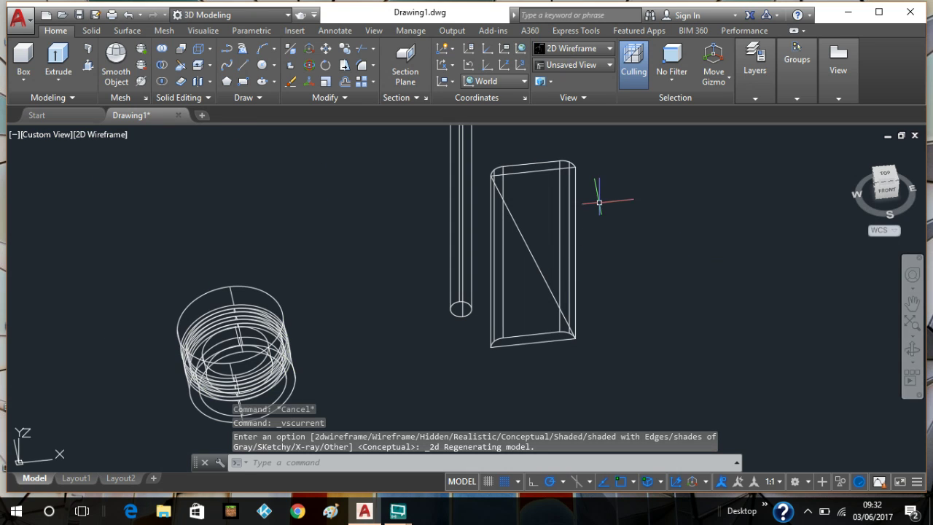
{"action": "left_click", "coordinate": [588, 156]}
{"action": "left_click", "coordinate": [481, 387]}
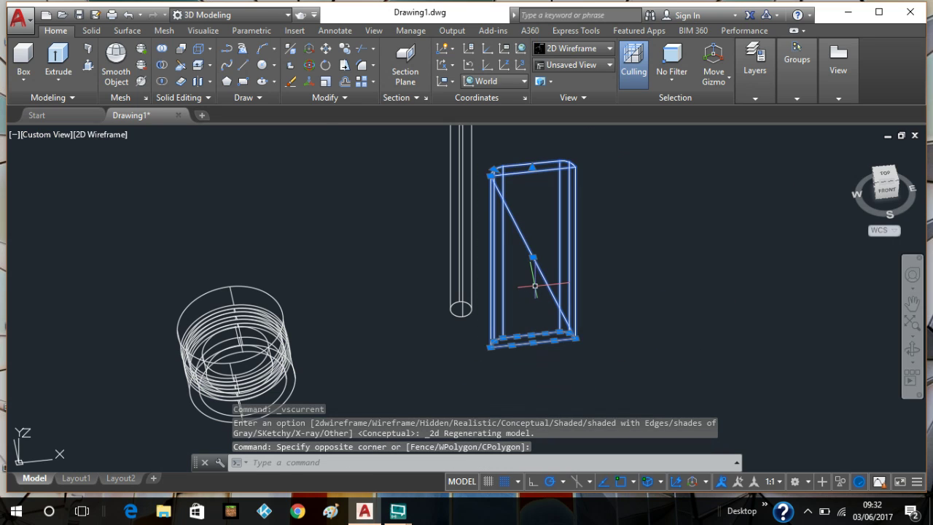
{"action": "left_click", "coordinate": [326, 49]}
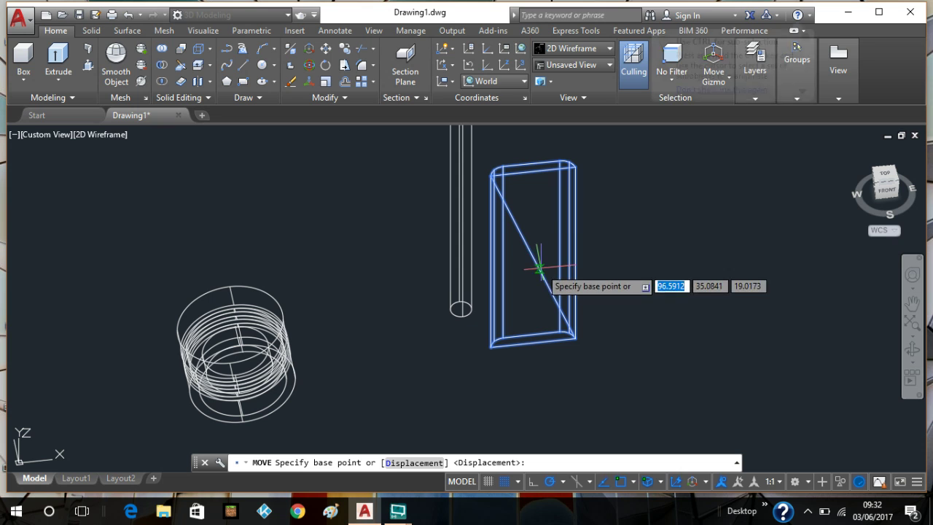
{"action": "left_click", "coordinate": [533, 257]}
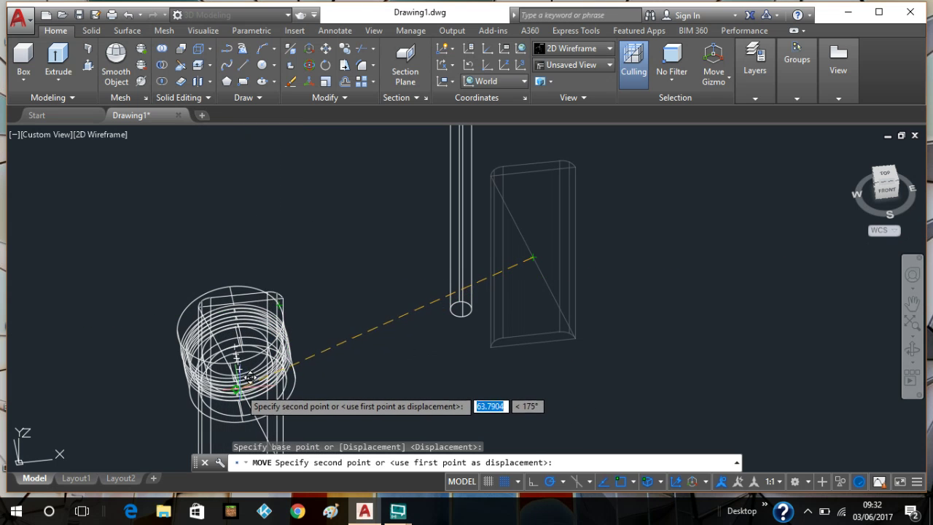
{"action": "key", "text": "Escape"}
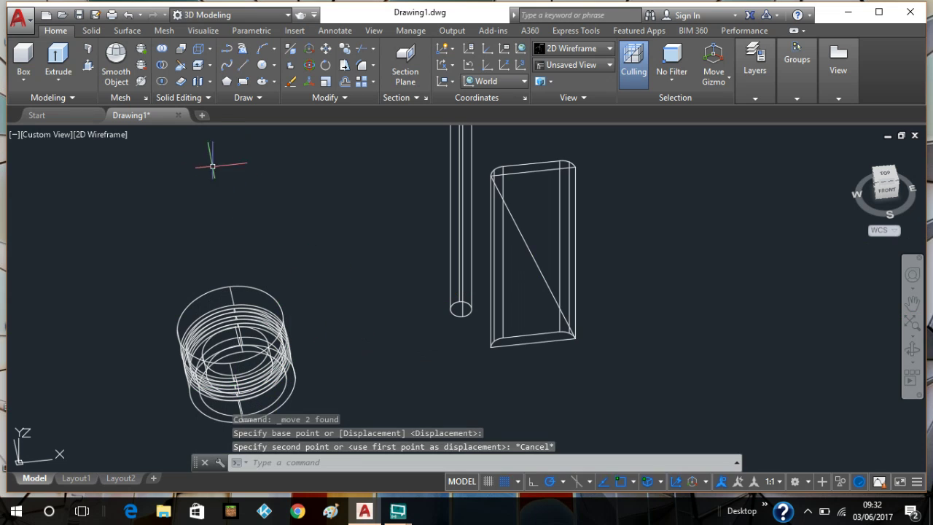
Step: In 2D Wireframe, move the round-edged block with its diagonal by the line's midpoint onto the centre of the cylinder's open end
{"action": "left_click", "coordinate": [97, 136]}
{"action": "left_click", "coordinate": [126, 183]}
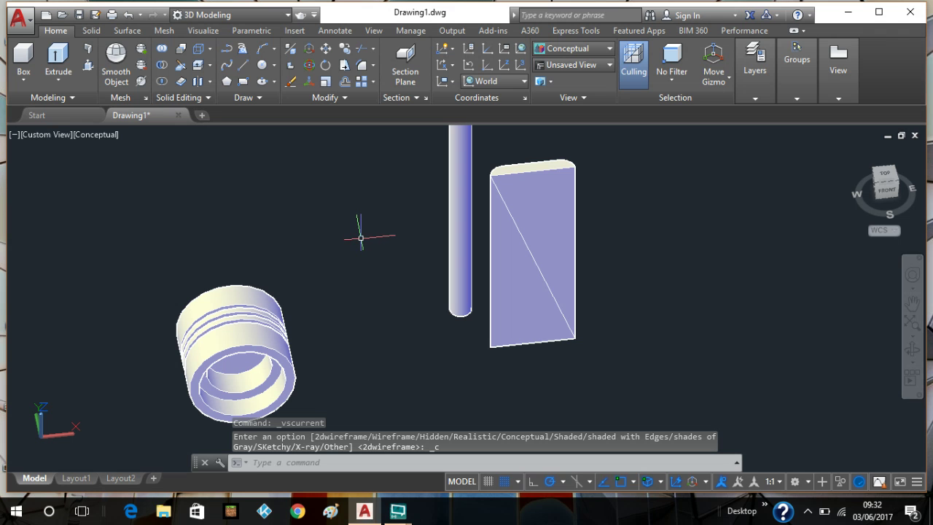
{"action": "middle_click_drag", "start_coordinate": [358, 216], "coordinate": [362, 257], "text": "shift"}
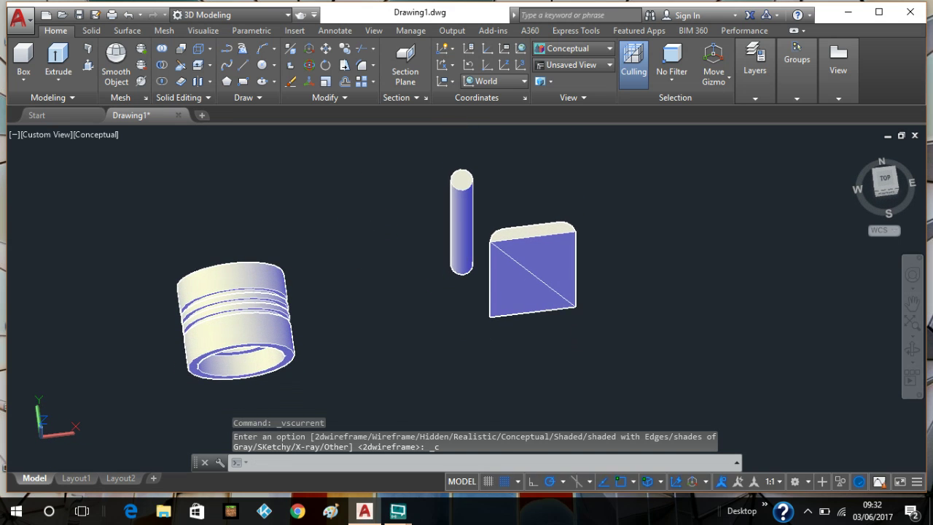
{"action": "left_click", "coordinate": [592, 178]}
{"action": "left_click", "coordinate": [478, 325]}
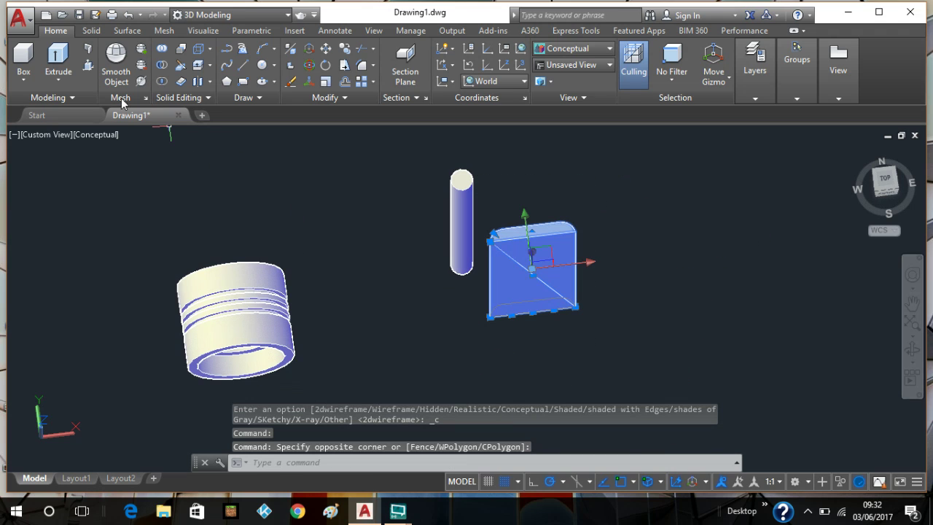
{"action": "left_click", "coordinate": [100, 136]}
{"action": "left_click", "coordinate": [140, 166]}
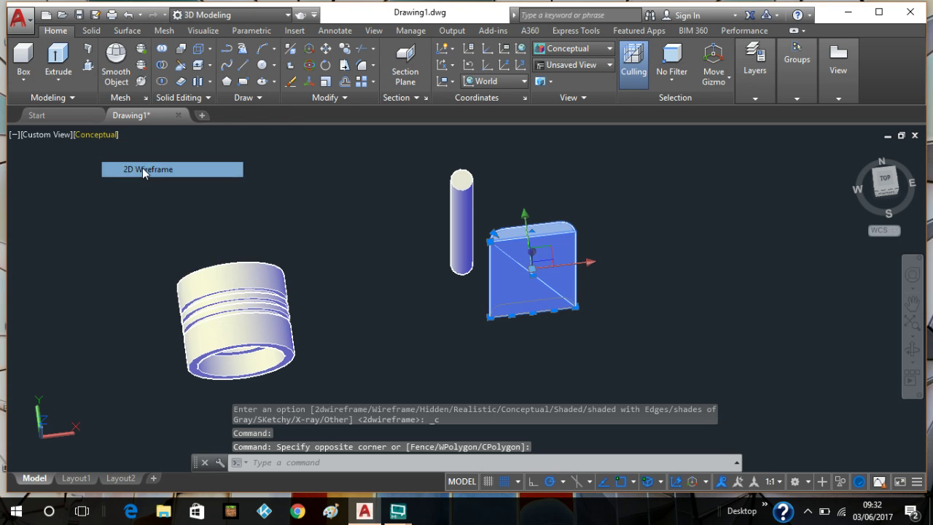
{"action": "left_click", "coordinate": [574, 201]}
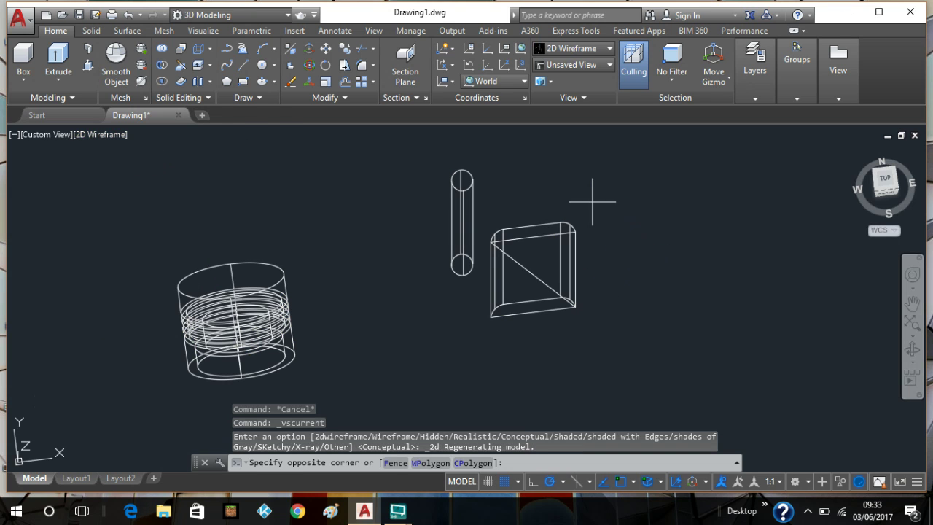
{"action": "left_click", "coordinate": [519, 337]}
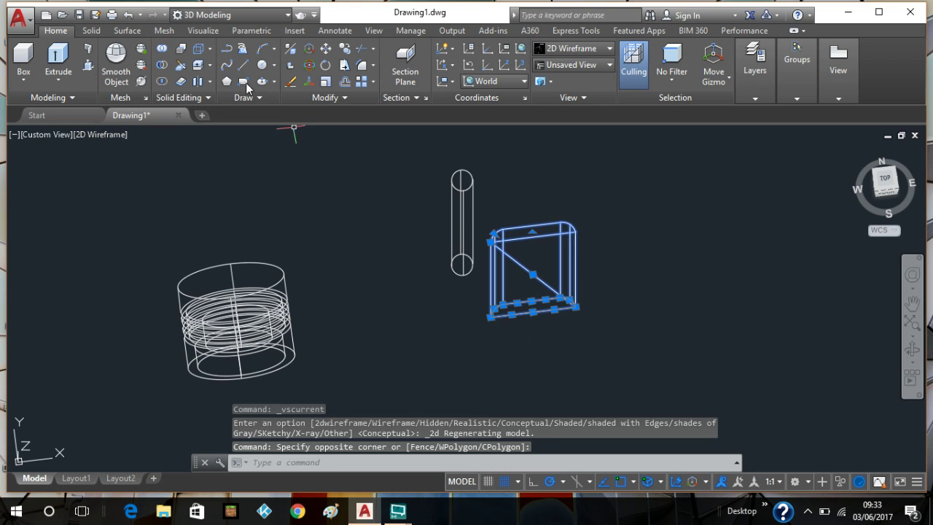
{"action": "left_click", "coordinate": [328, 52]}
{"action": "left_click", "coordinate": [535, 274]}
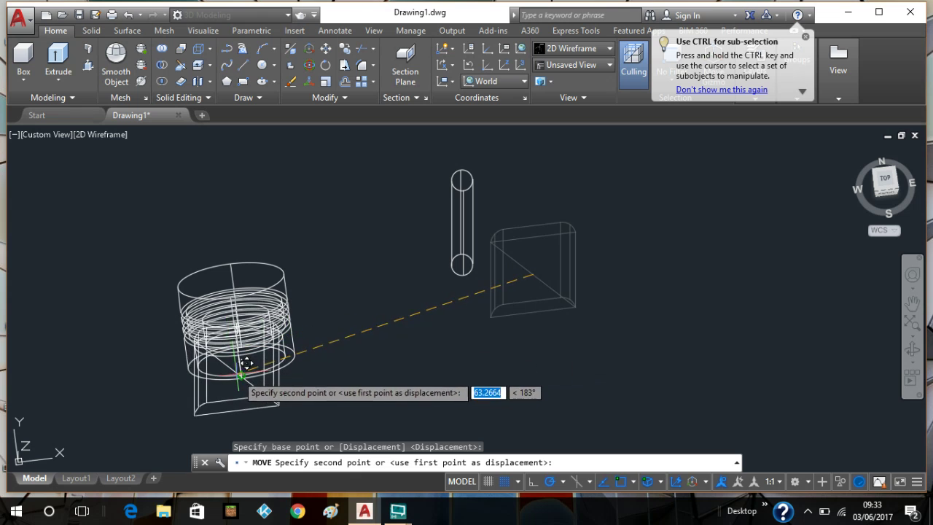
{"action": "left_click", "coordinate": [242, 360]}
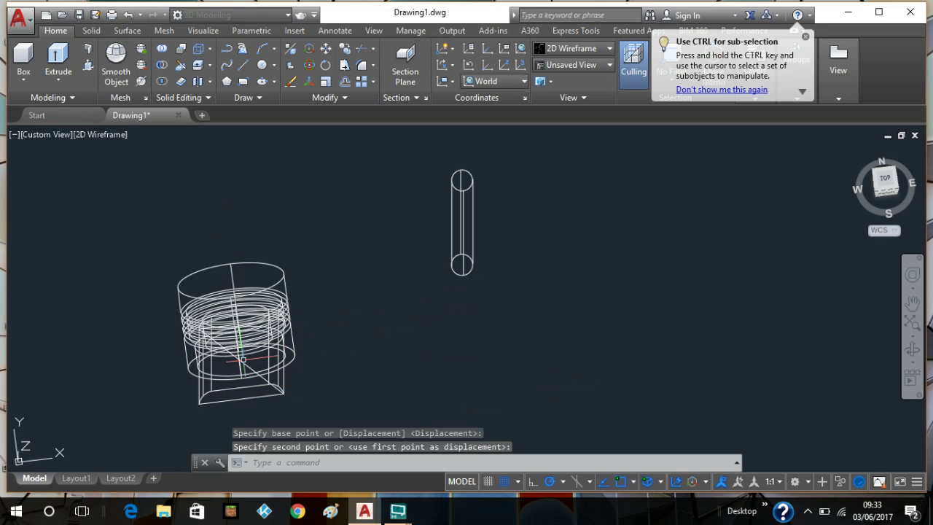
Step: In the Conceptual visual style, subtract the round-edged block from the grooved cylinder
{"action": "left_click", "coordinate": [111, 134]}
{"action": "left_click", "coordinate": [160, 182]}
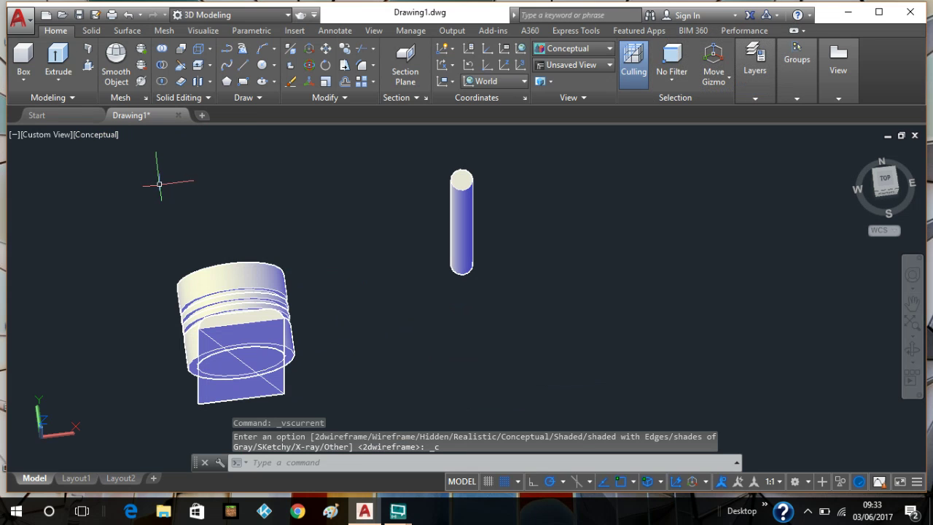
{"action": "mouse_move", "coordinate": [333, 198]}
{"action": "middle_mouse_down", "text": "shift"}
{"action": "mouse_move", "coordinate": [323, 239]}
{"action": "mouse_move", "coordinate": [333, 215]}
{"action": "middle_mouse_up", "text": "shift"}
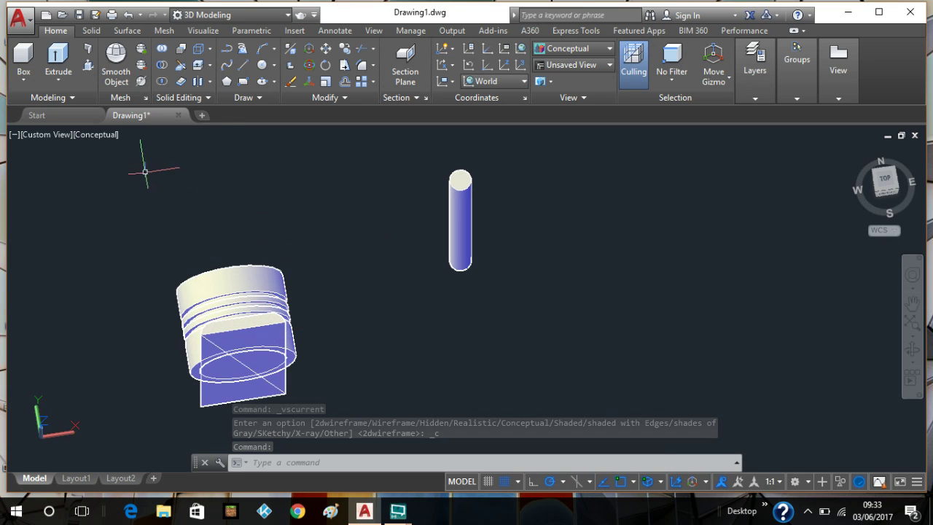
{"action": "left_click", "coordinate": [162, 67]}
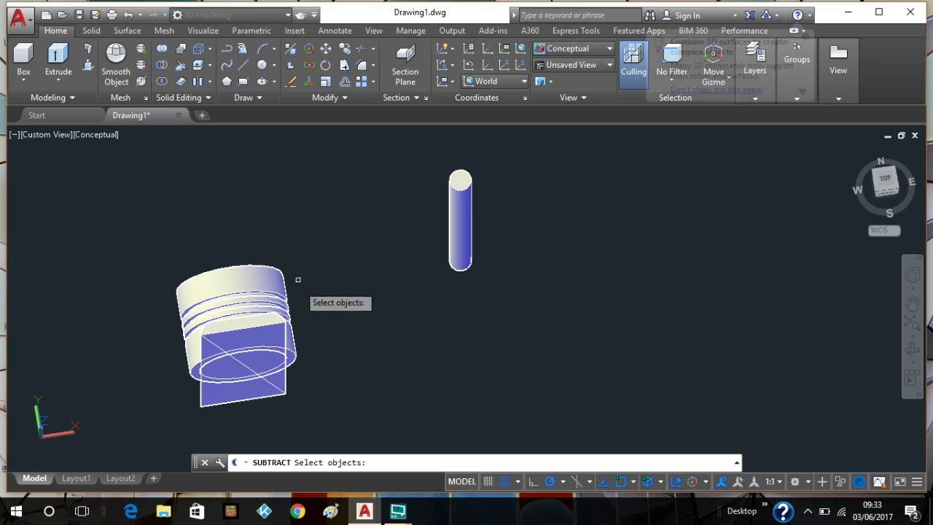
{"action": "left_click", "coordinate": [295, 354]}
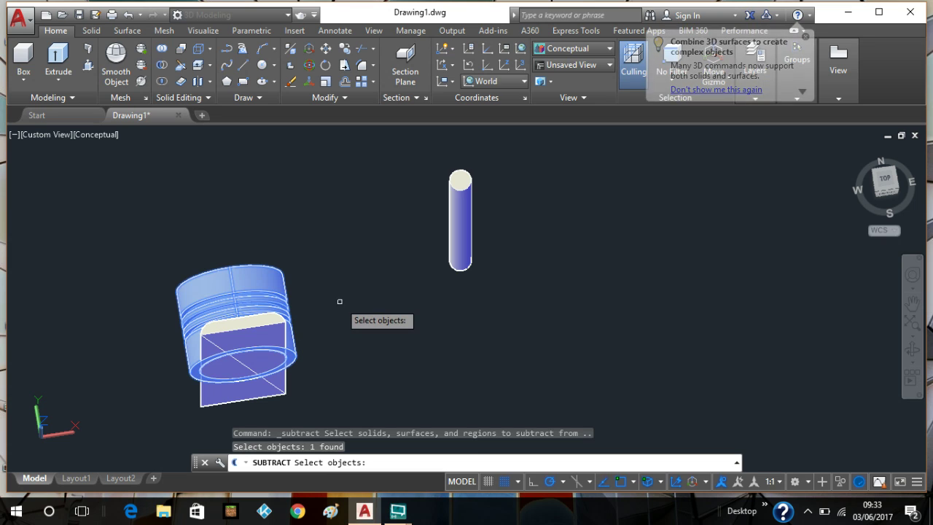
{"action": "key", "text": "Return"}
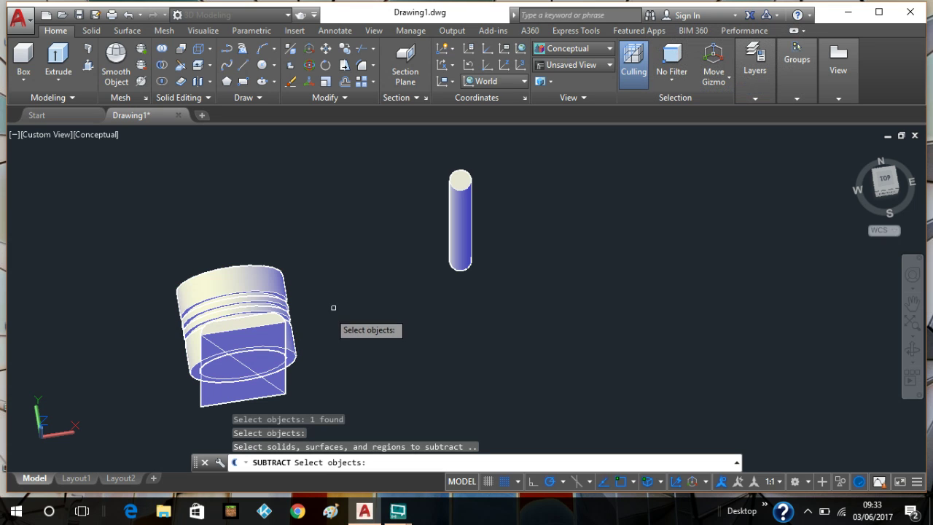
{"action": "left_click", "coordinate": [289, 334]}
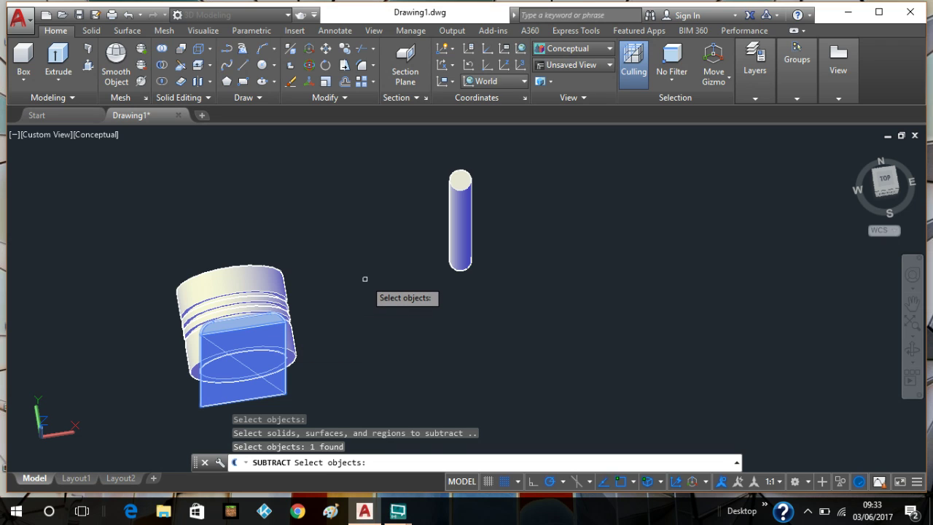
{"action": "key", "text": "Return"}
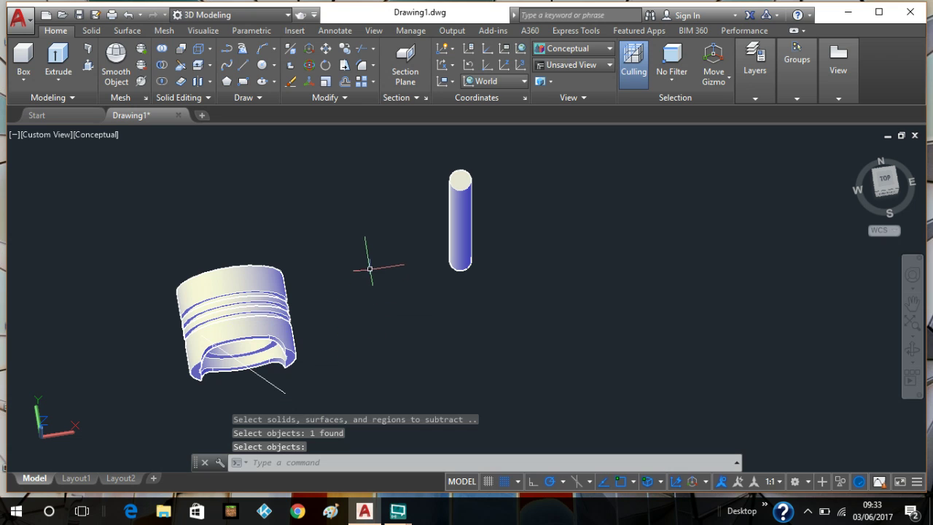
Step: Delete the leftover diagonal line at the piston's open end
{"action": "middle_click_drag", "start_coordinate": [368, 249], "coordinate": [362, 279], "text": "shift"}
{"action": "key", "text": "Return"}
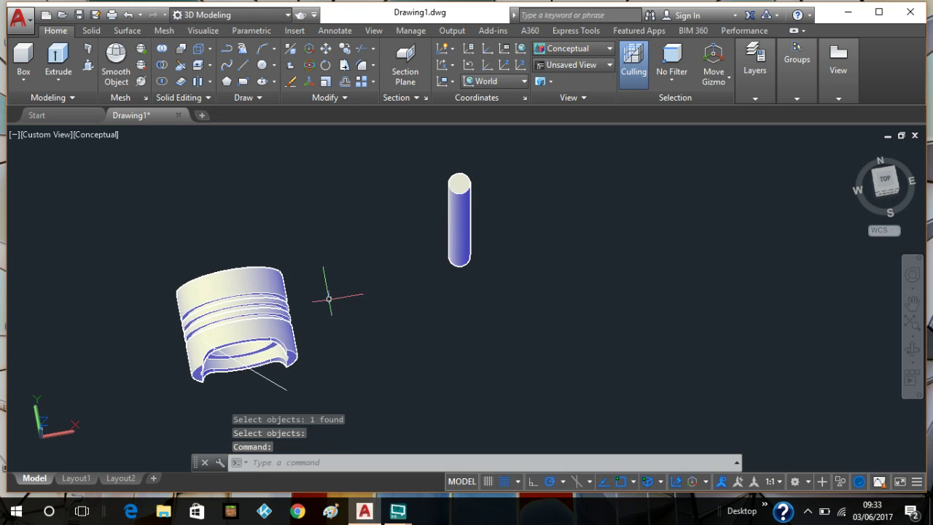
{"action": "left_click", "coordinate": [284, 386]}
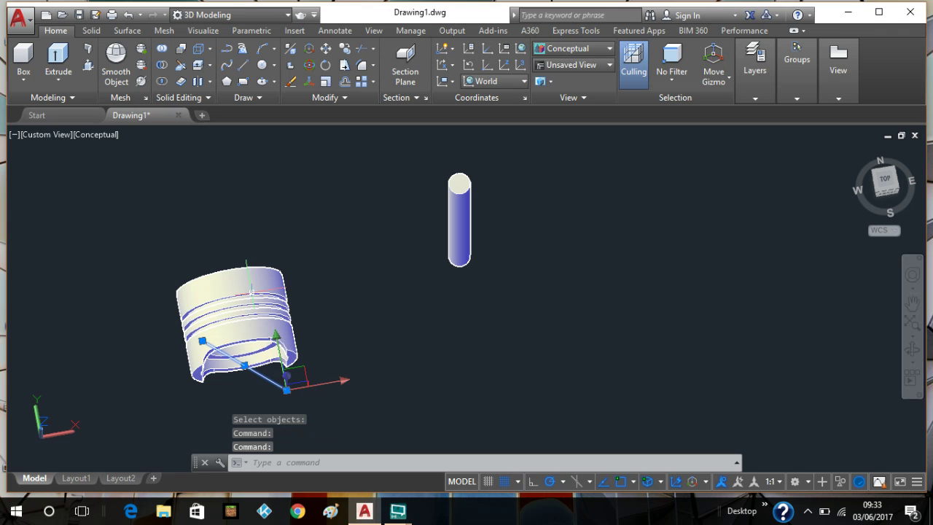
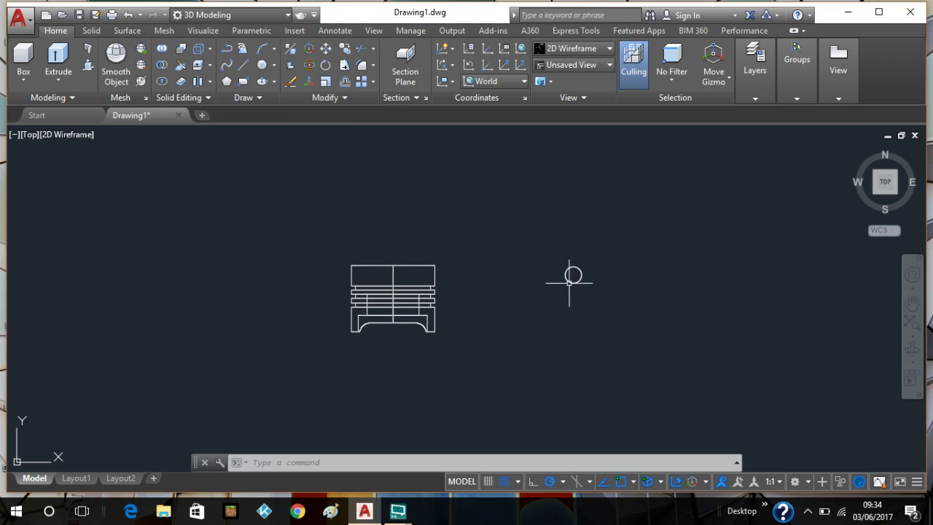
Step: Move the pin by its circle's centre onto the piston's vertical centreline, at the quadrant in the ring-groove area
{"action": "left_click", "coordinate": [594, 256]}
{"action": "left_click", "coordinate": [545, 321]}
{"action": "left_click", "coordinate": [325, 48]}
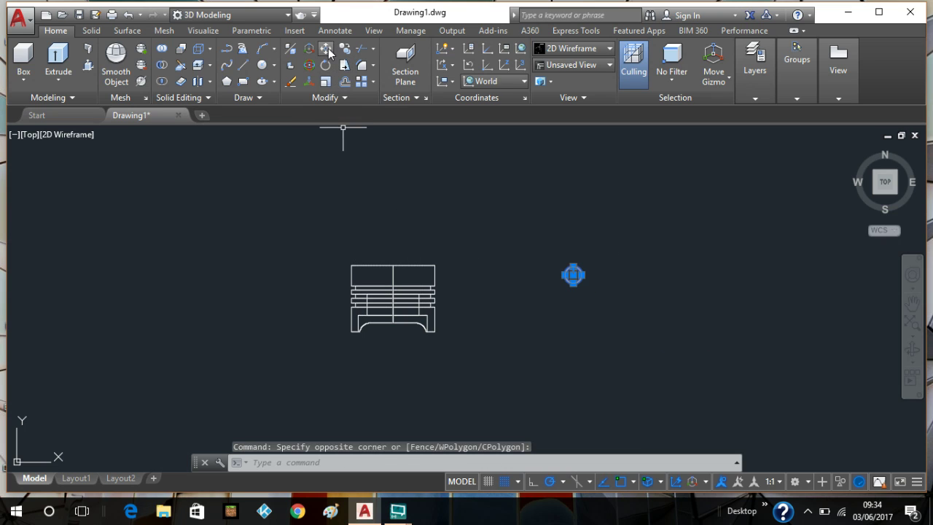
{"action": "left_click", "coordinate": [573, 274]}
{"action": "scroll", "coordinate": [389, 221], "scroll_direction": "up", "scroll_amount": 2}
{"action": "scroll", "coordinate": [398, 209], "scroll_direction": "up", "scroll_amount": 3}
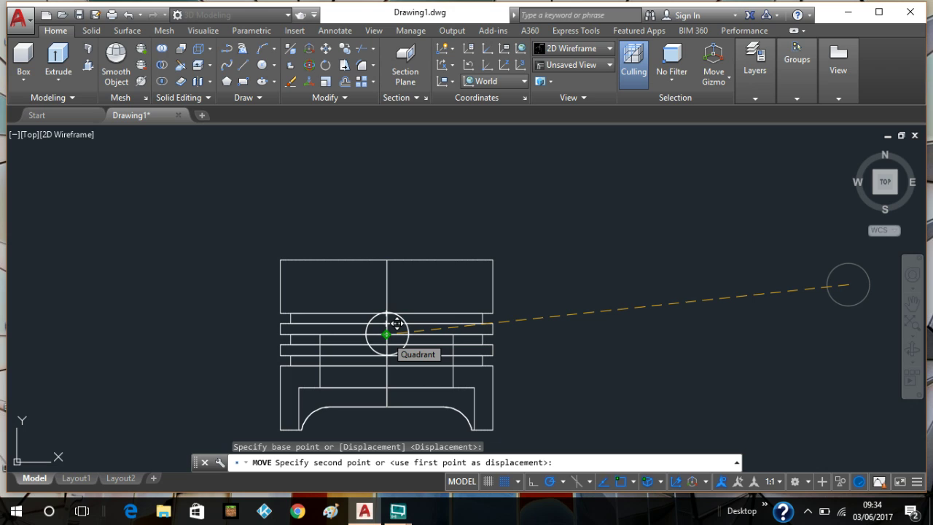
{"action": "left_click", "coordinate": [386, 334]}
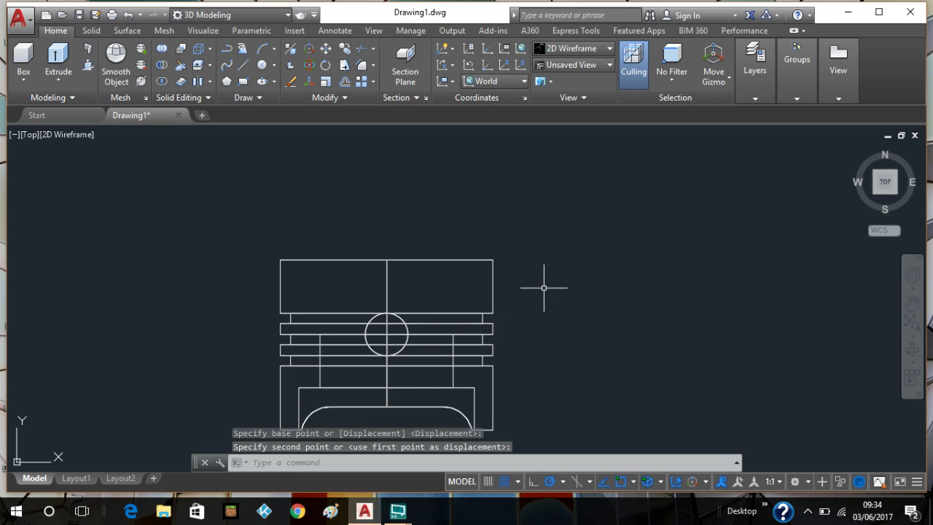
Step: In the Conceptual visual style, move the pin down along the Z axis so it protrudes from both sides of the piston
{"action": "left_click", "coordinate": [73, 136]}
{"action": "left_click", "coordinate": [122, 185]}
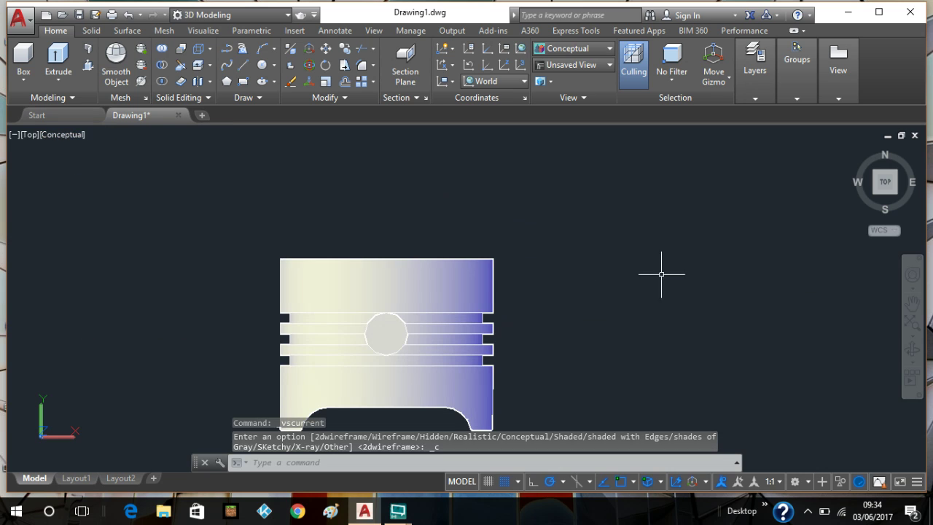
{"action": "middle_click_drag", "start_coordinate": [693, 268], "coordinate": [687, 317], "text": "shift"}
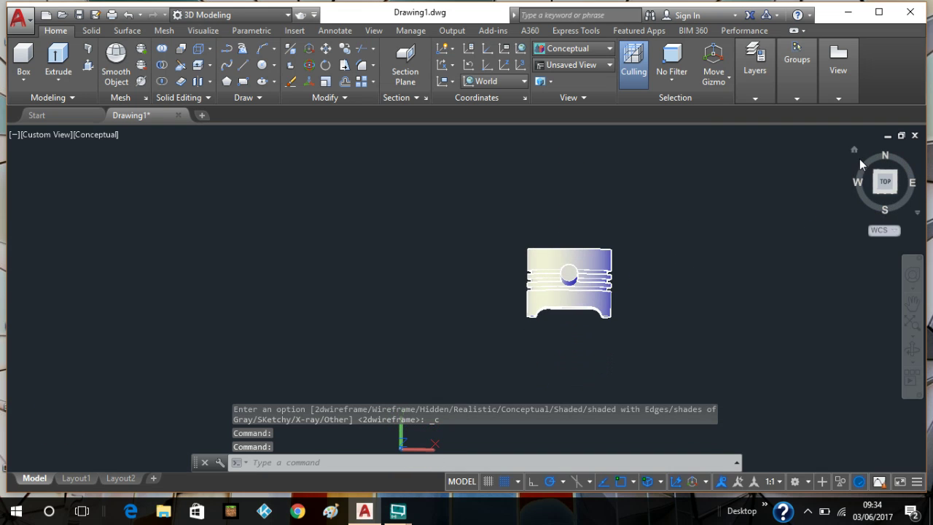
{"action": "left_click", "coordinate": [855, 150]}
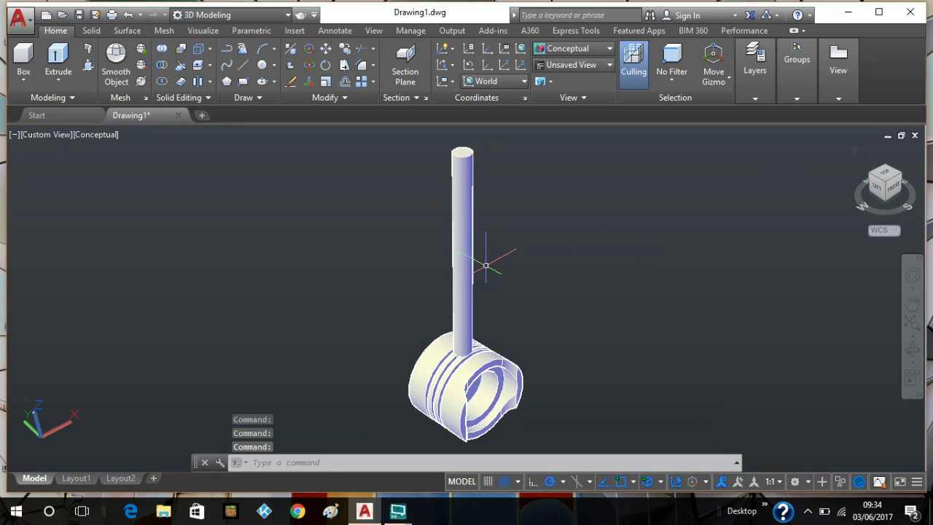
{"action": "left_click", "coordinate": [468, 267]}
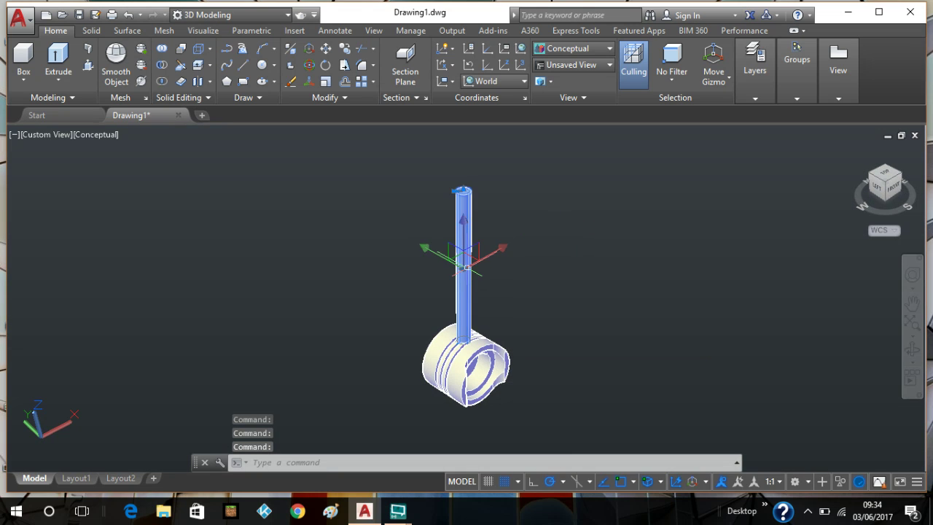
{"action": "left_click", "coordinate": [463, 223]}
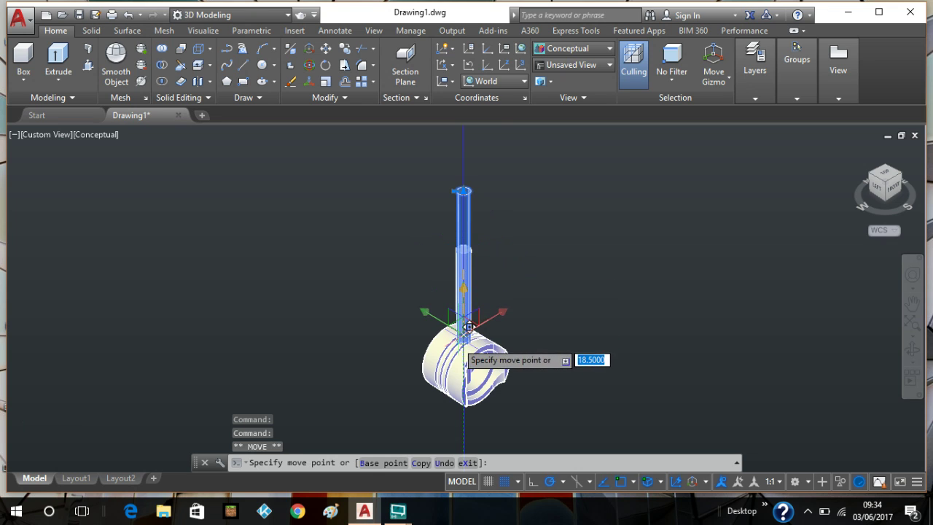
{"action": "left_click", "coordinate": [464, 291]}
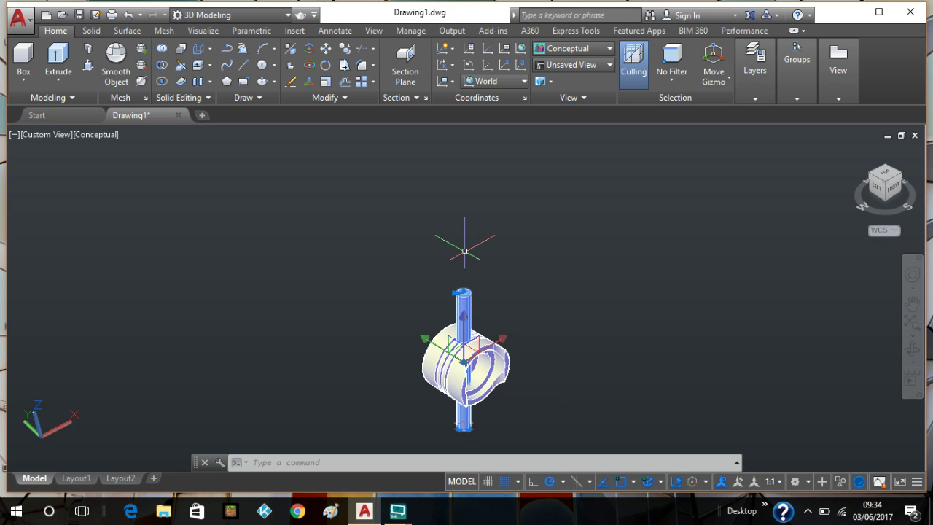
Step: Subtract the pin from the grooved piston body to cut the pin hole
{"action": "left_click", "coordinate": [161, 66]}
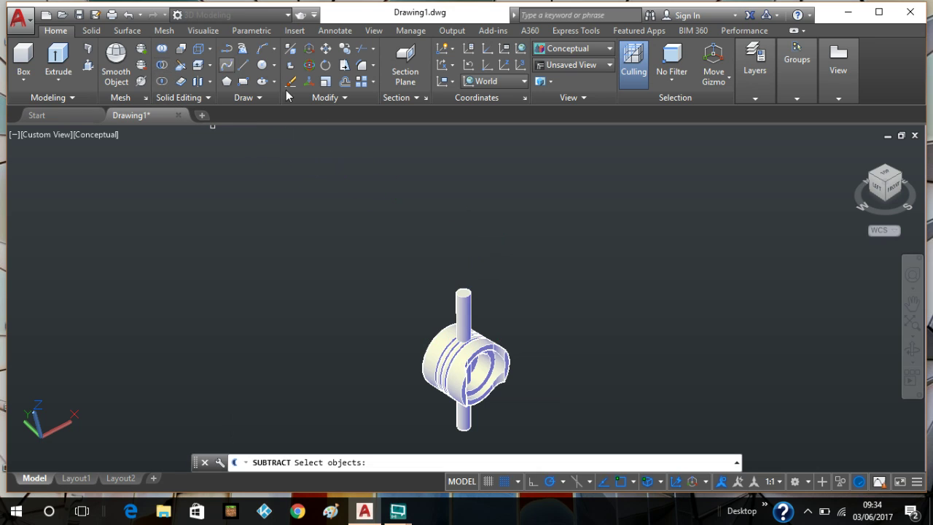
{"action": "left_click", "coordinate": [430, 351]}
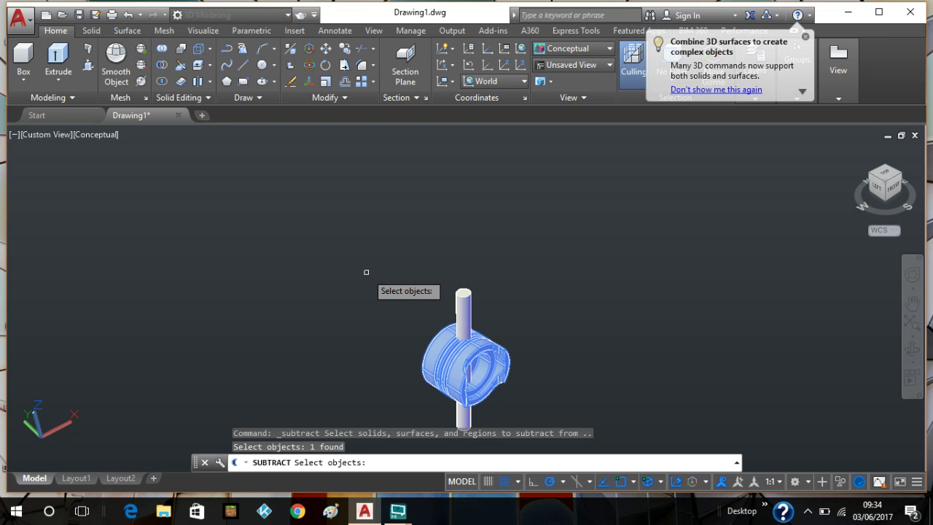
{"action": "key", "text": "Return"}
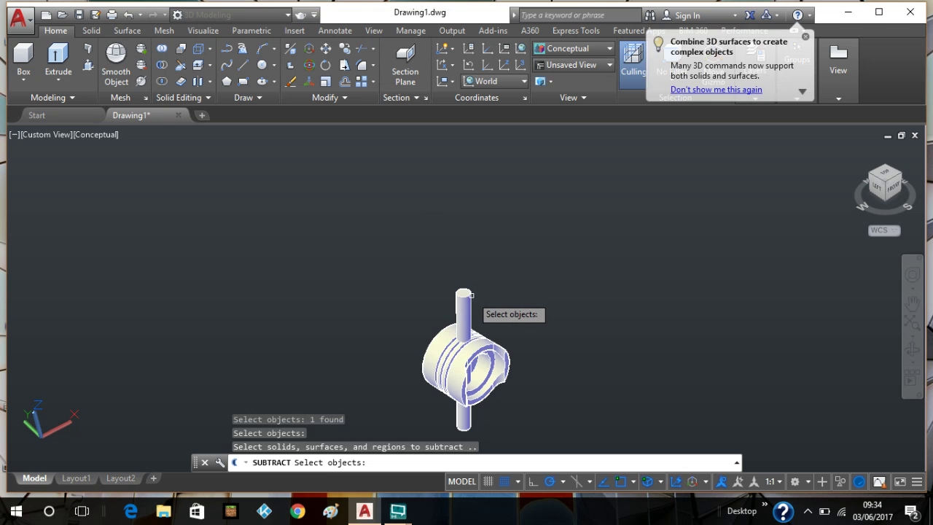
{"action": "left_click", "coordinate": [467, 296]}
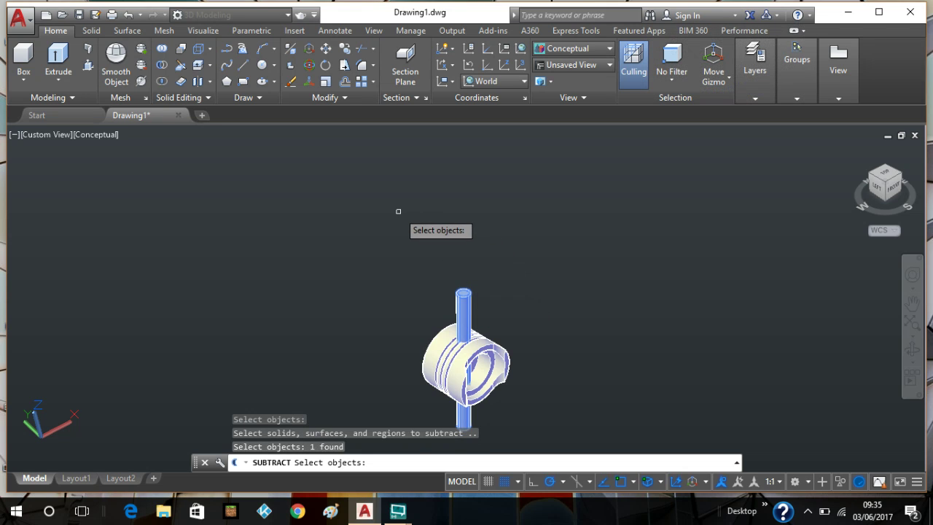
{"action": "key", "text": "Return"}
Step: Show the piston from the Top view in parallel projection
{"action": "middle_click_drag", "start_coordinate": [557, 221], "coordinate": [490, 321], "text": "shift"}
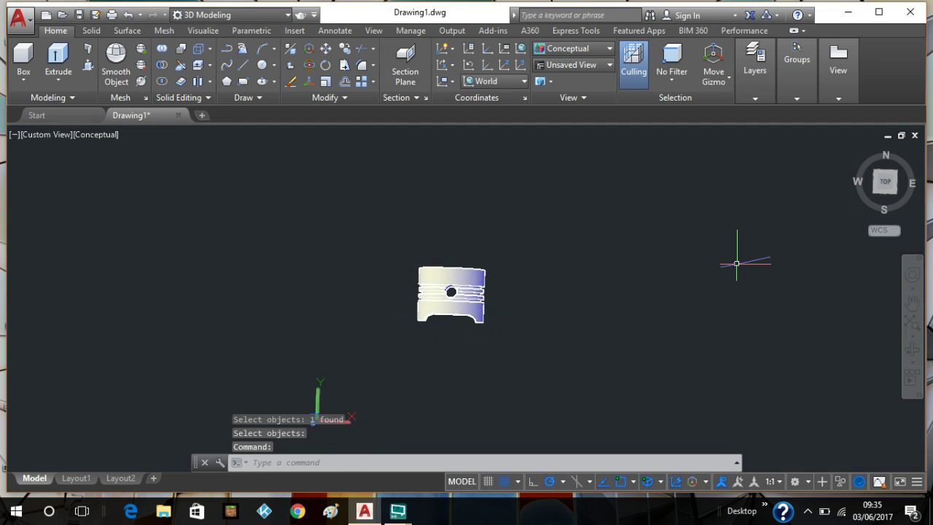
{"action": "left_click", "coordinate": [885, 182]}
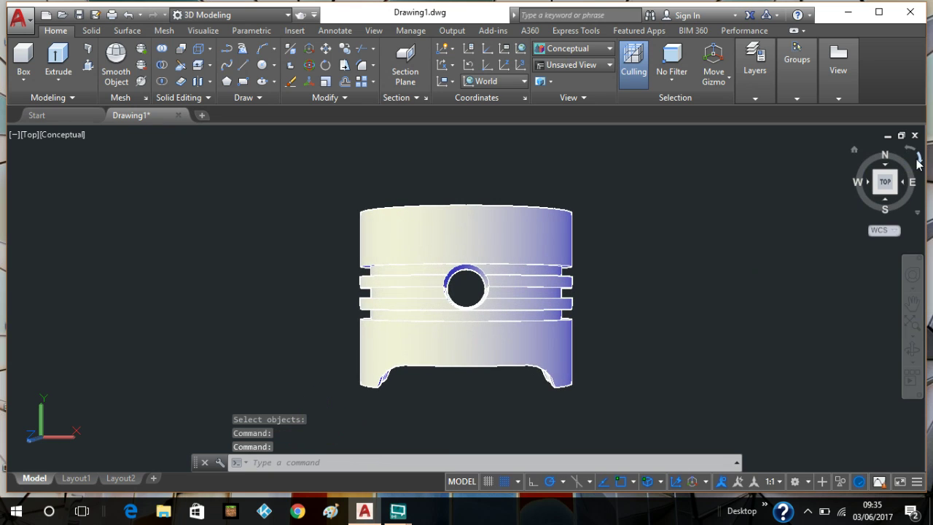
{"action": "right_click", "coordinate": [887, 186]}
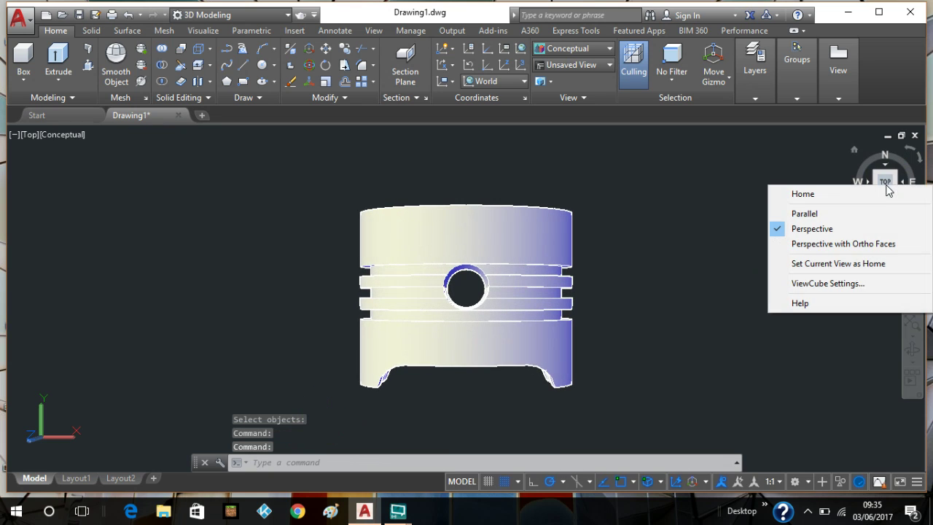
{"action": "left_click", "coordinate": [829, 215]}
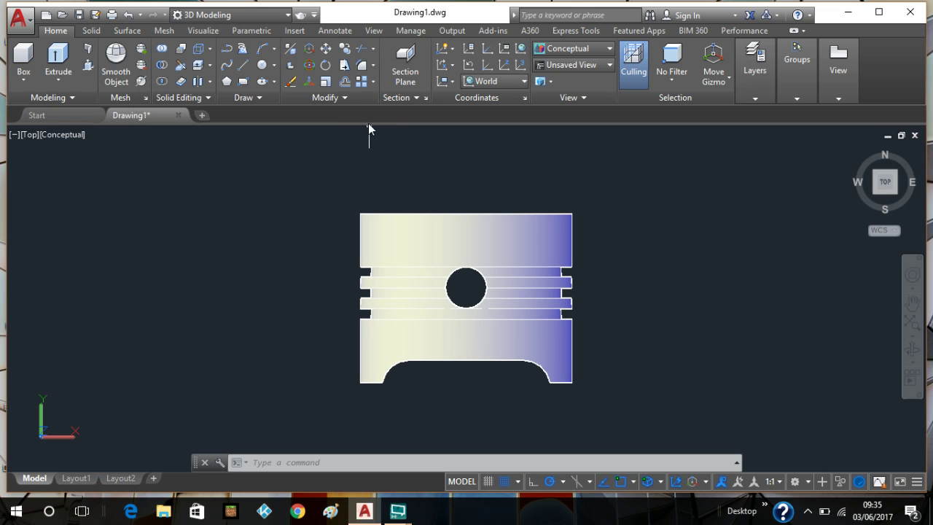
Step: Fillet the outer edge of the piston's closed end with a radius of 0.5
{"action": "middle_click_drag", "start_coordinate": [326, 177], "coordinate": [297, 247], "text": "shift"}
{"action": "left_click", "coordinate": [370, 68]}
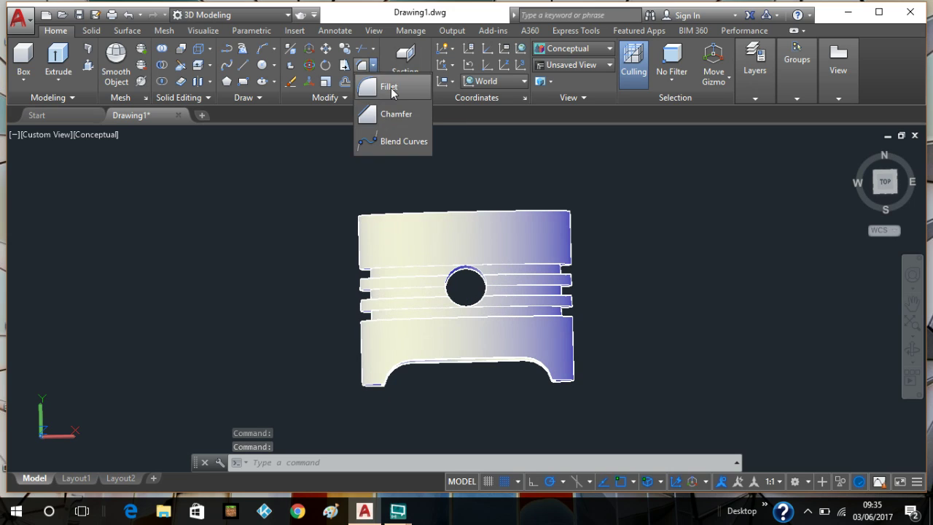
{"action": "left_click", "coordinate": [375, 86]}
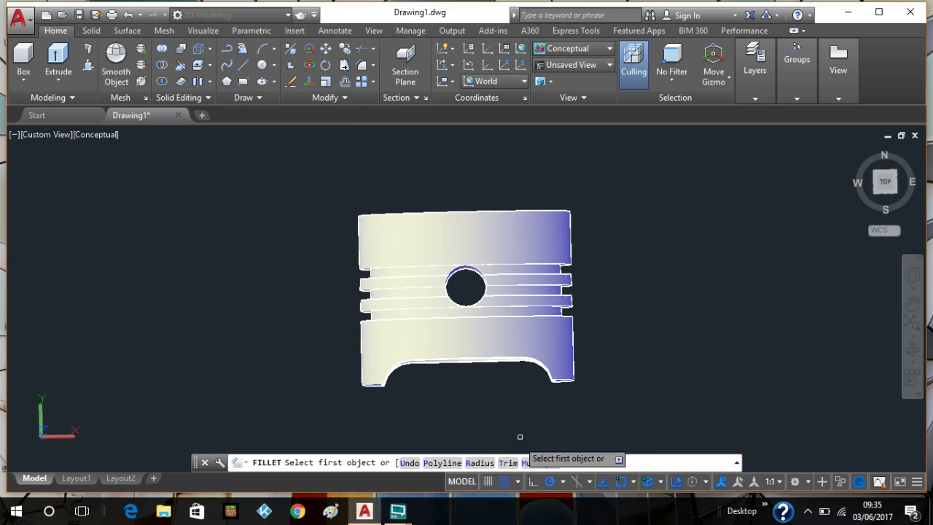
{"action": "left_click", "coordinate": [480, 462]}
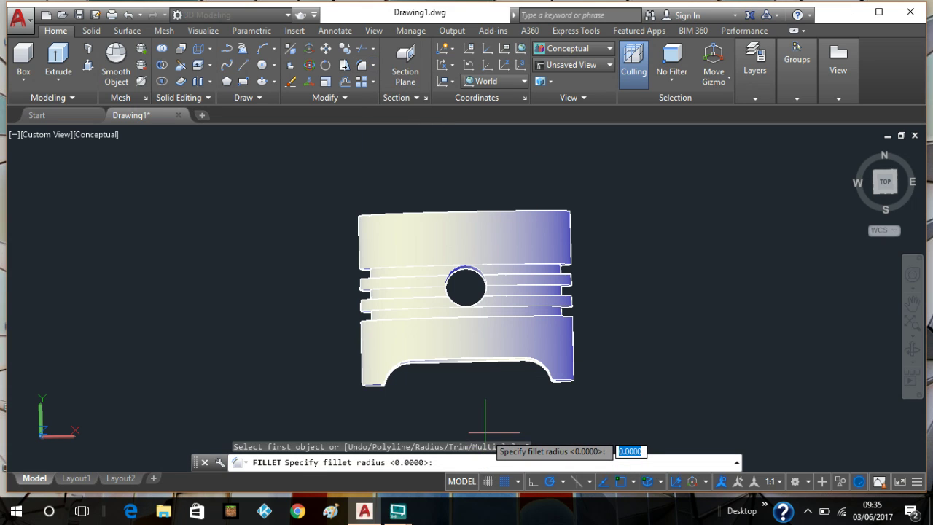
{"action": "type", "text": "."}
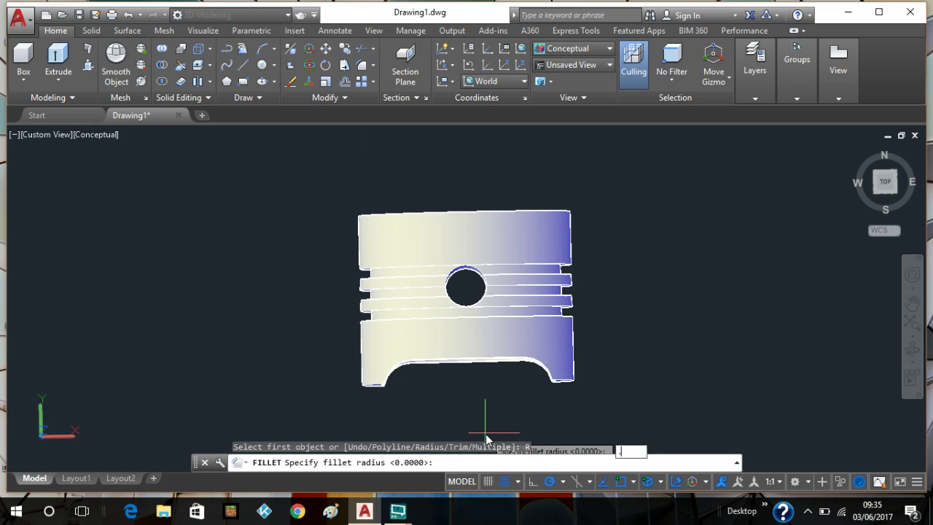
{"action": "type", "text": "5"}
{"action": "key", "text": "Return"}
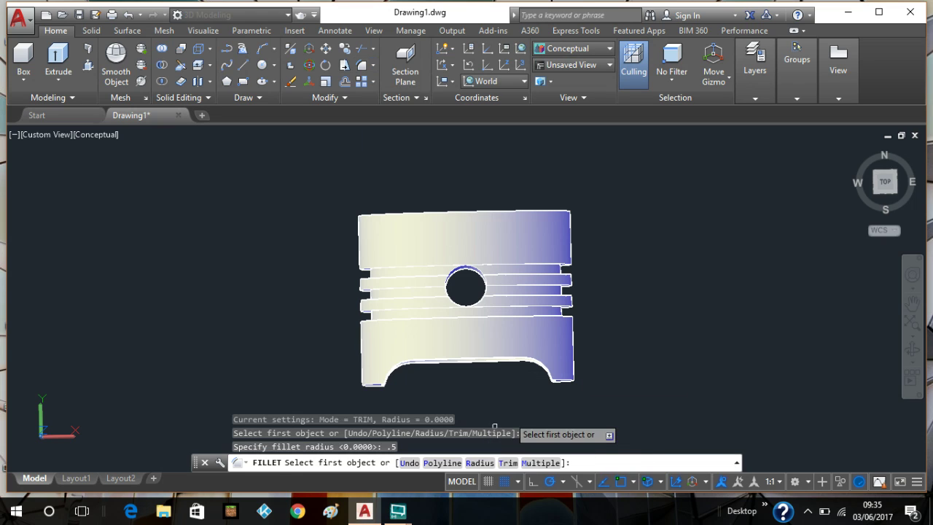
{"action": "left_click", "coordinate": [530, 211]}
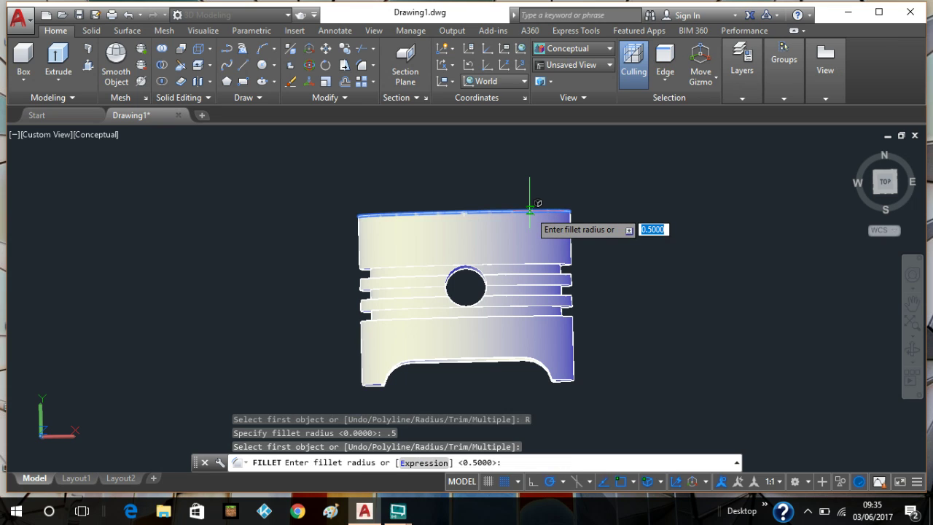
{"action": "right_click", "coordinate": [530, 211]}
{"action": "left_click", "coordinate": [562, 216]}
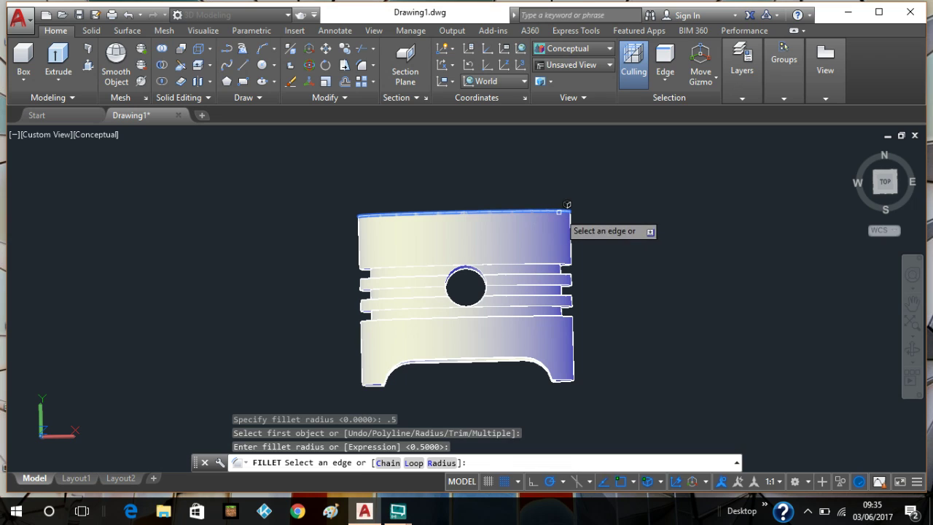
{"action": "key", "text": "Return"}
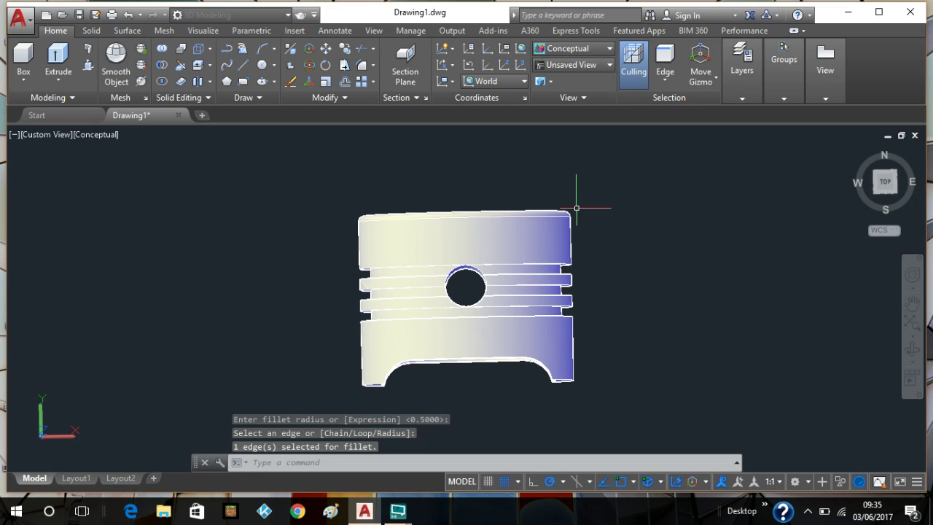
Step: Fillet the outer edges around the piston's open end, including the arched skirt cutouts, with a radius of 0.5
{"action": "middle_click_drag", "start_coordinate": [633, 190], "coordinate": [633, 252], "text": "shift"}
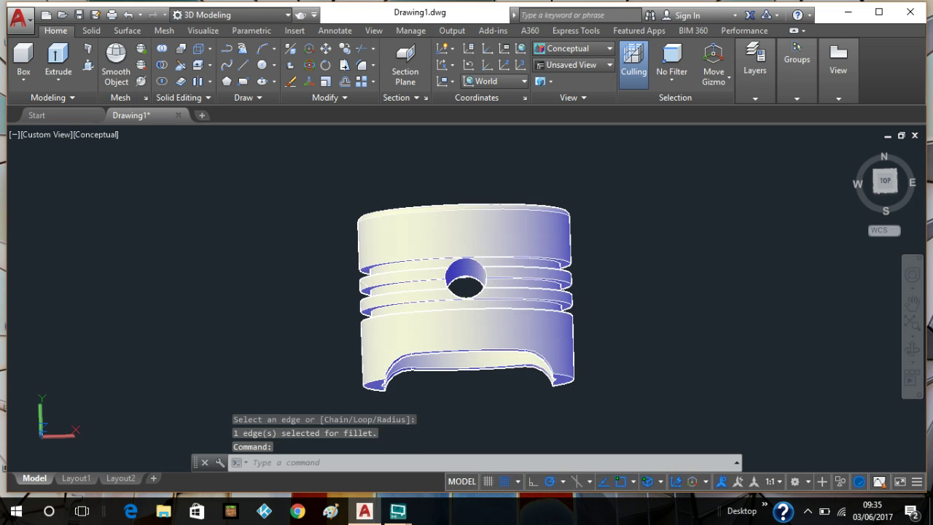
{"action": "left_click", "coordinate": [855, 151]}
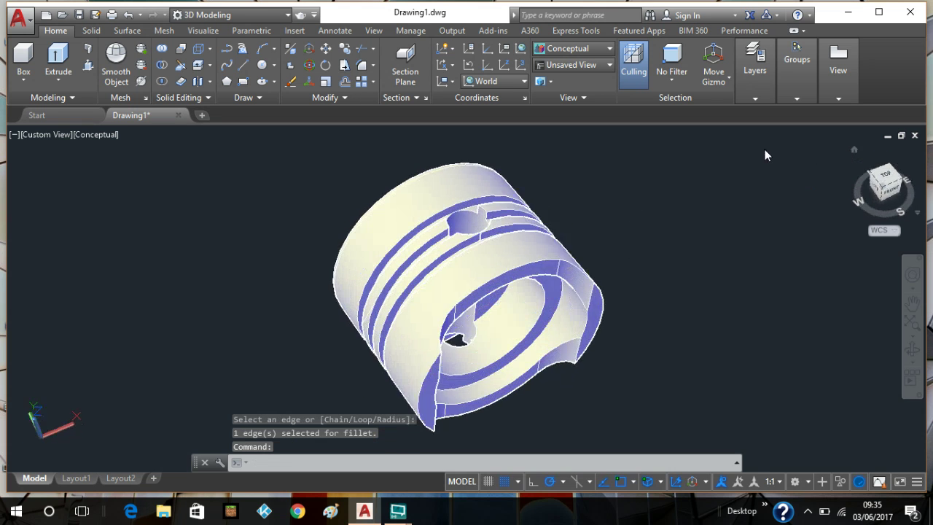
{"action": "middle_click_drag", "start_coordinate": [679, 300], "coordinate": [605, 394], "text": "shift"}
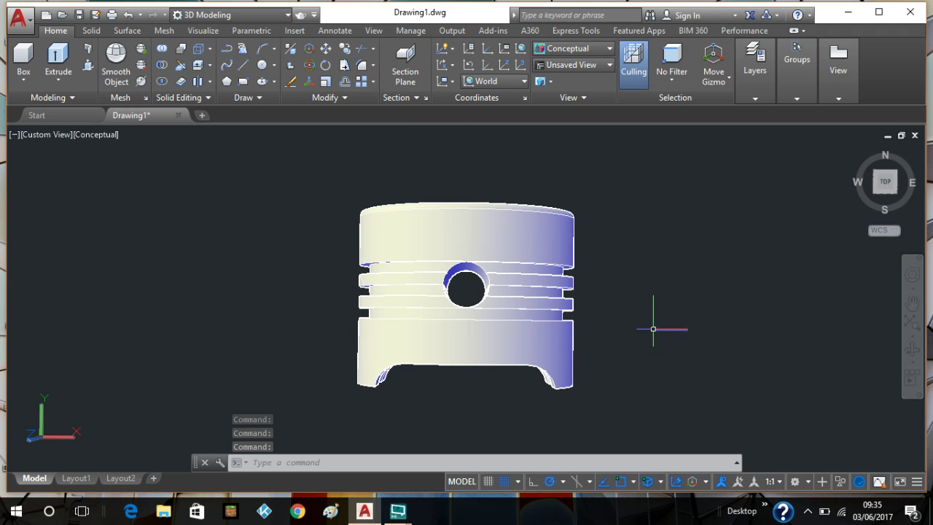
{"action": "middle_click_drag", "start_coordinate": [662, 316], "coordinate": [664, 298], "text": "shift"}
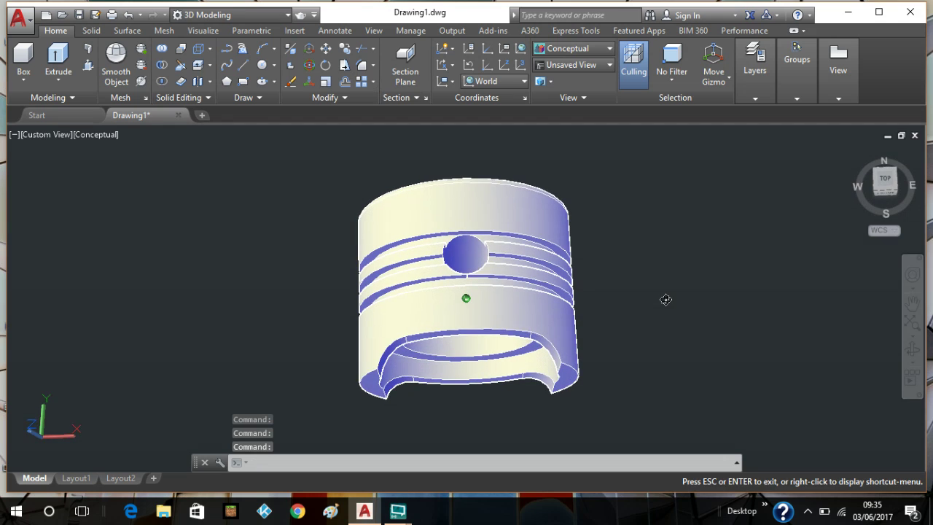
{"action": "left_click", "coordinate": [363, 67]}
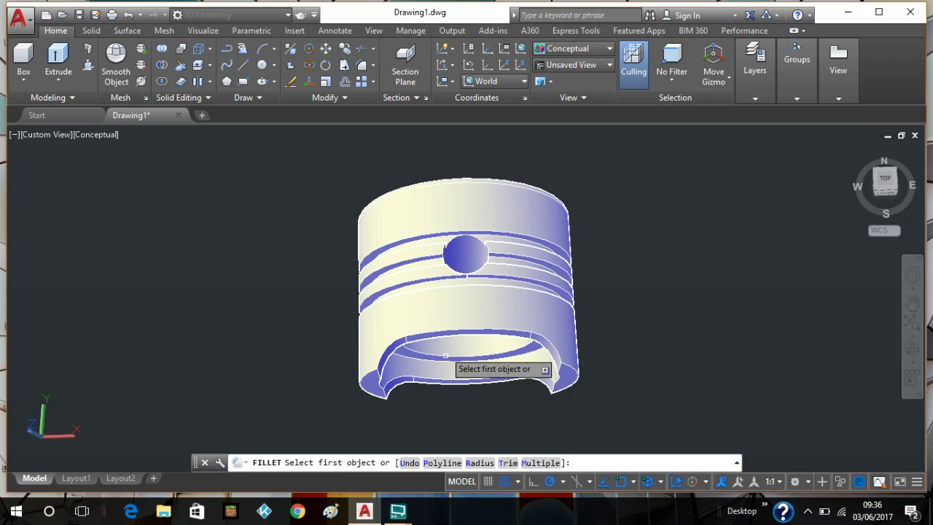
{"action": "left_click", "coordinate": [500, 332]}
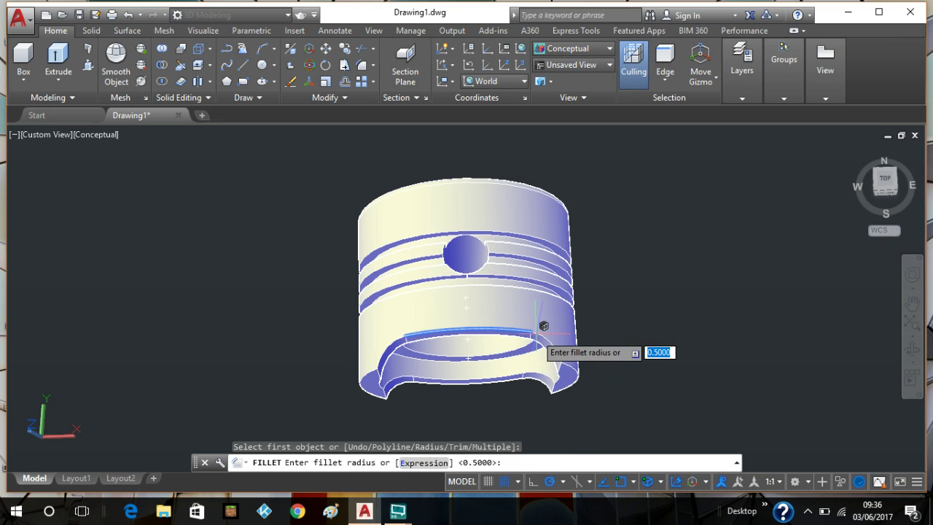
{"action": "key", "text": "Return"}
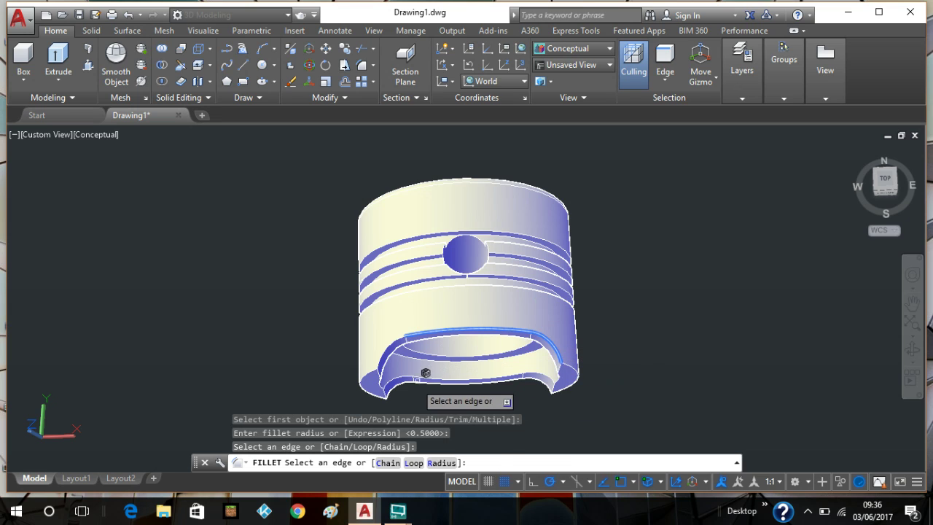
{"action": "left_click", "coordinate": [395, 340]}
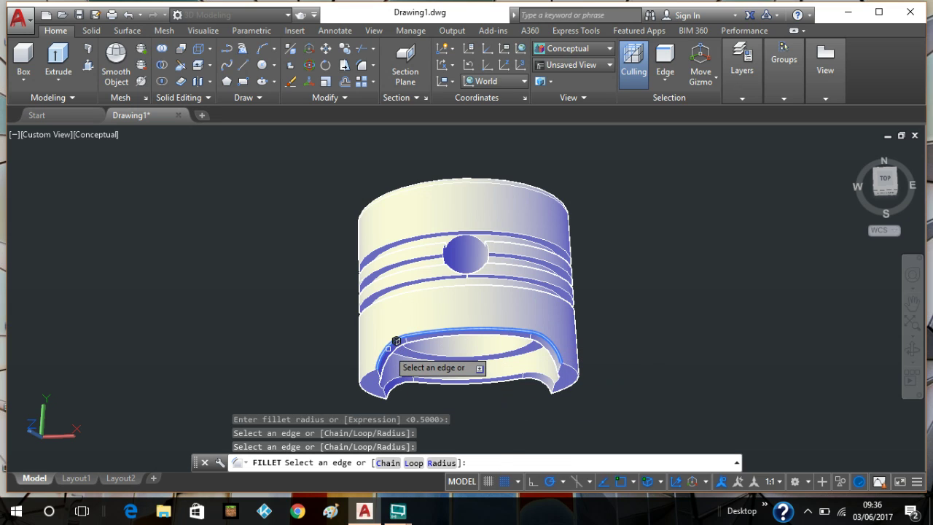
{"action": "left_click", "coordinate": [394, 378]}
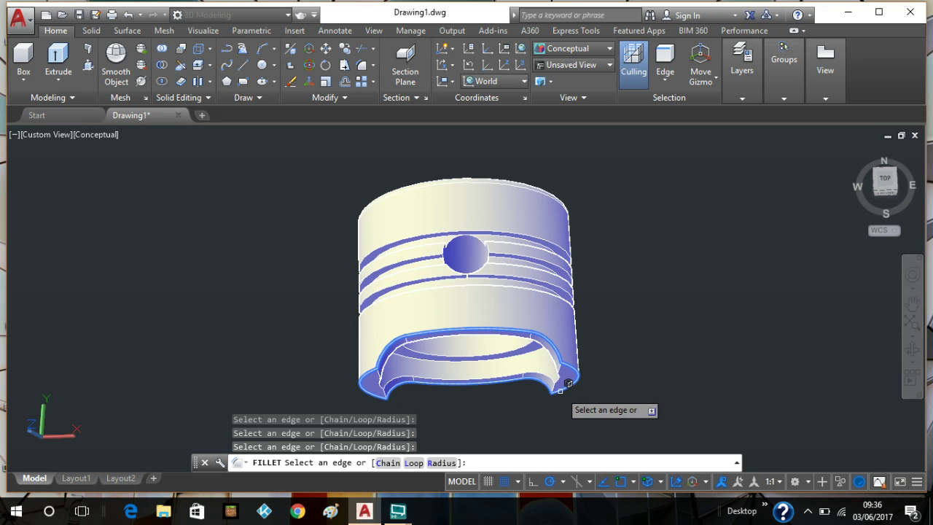
{"action": "mouse_move", "coordinate": [756, 308]}
{"action": "middle_mouse_down", "text": "shift"}
{"action": "mouse_move", "coordinate": [736, 291]}
{"action": "mouse_move", "coordinate": [722, 254]}
{"action": "mouse_move", "coordinate": [745, 302]}
{"action": "mouse_move", "coordinate": [754, 299]}
{"action": "middle_mouse_up", "text": "shift"}
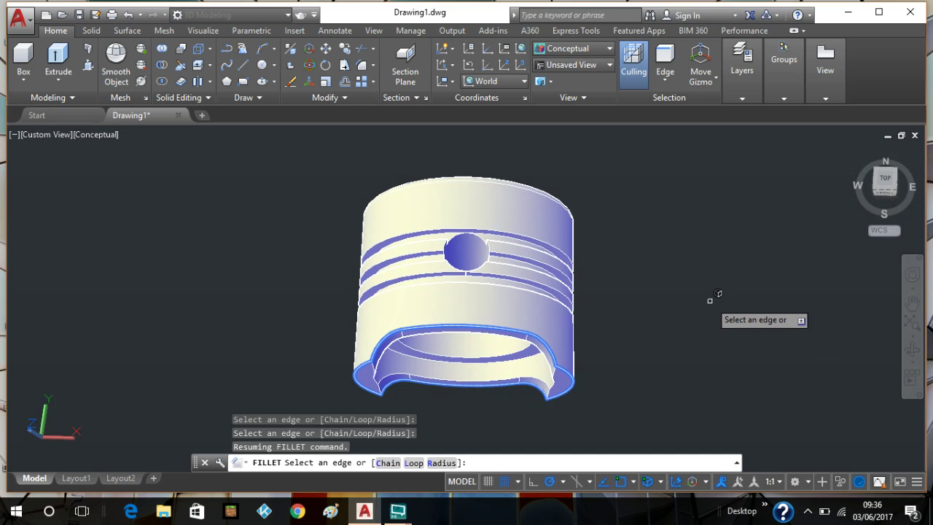
{"action": "key", "text": "Return"}
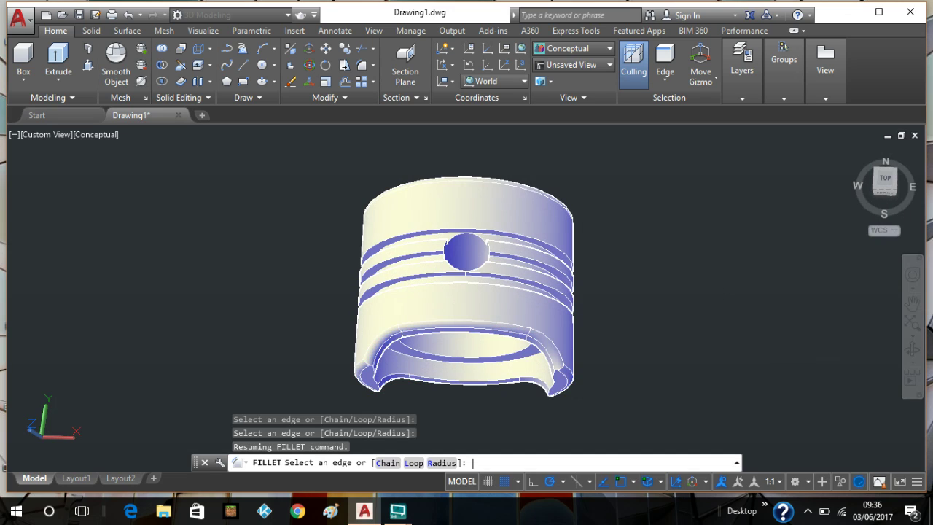
Step: In the Top view, create a rectangular planar surface (PLANESURF) that extends well beyond the piston on all sides
{"action": "middle_click_drag", "start_coordinate": [671, 320], "coordinate": [674, 295], "text": "shift"}
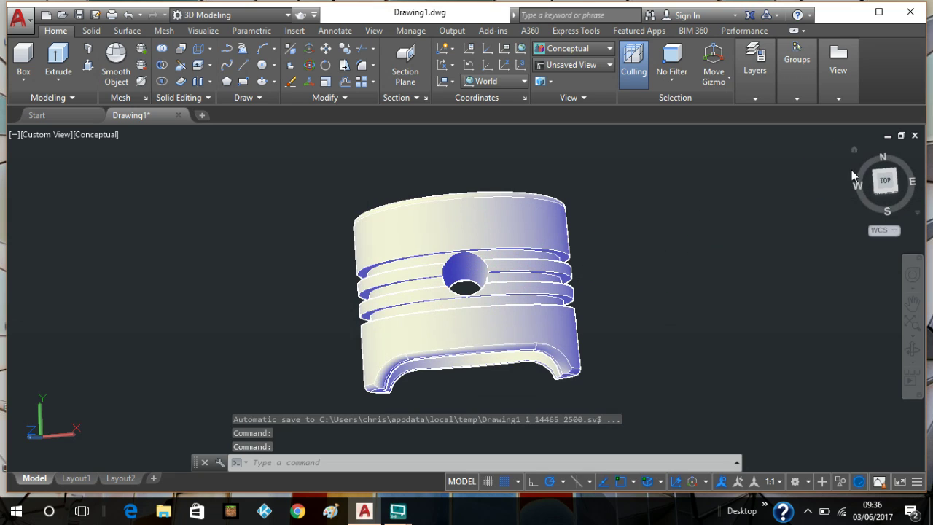
{"action": "left_click", "coordinate": [885, 181]}
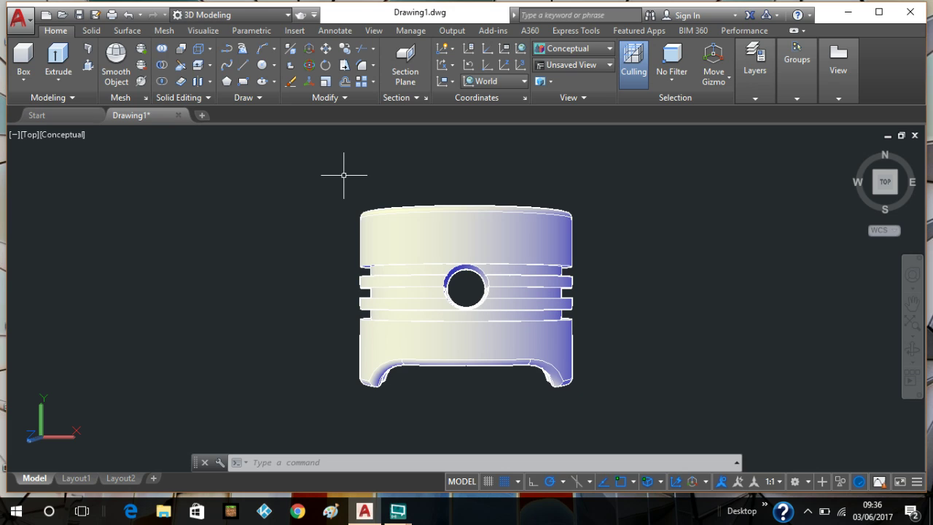
{"action": "type", "text": "LA"}
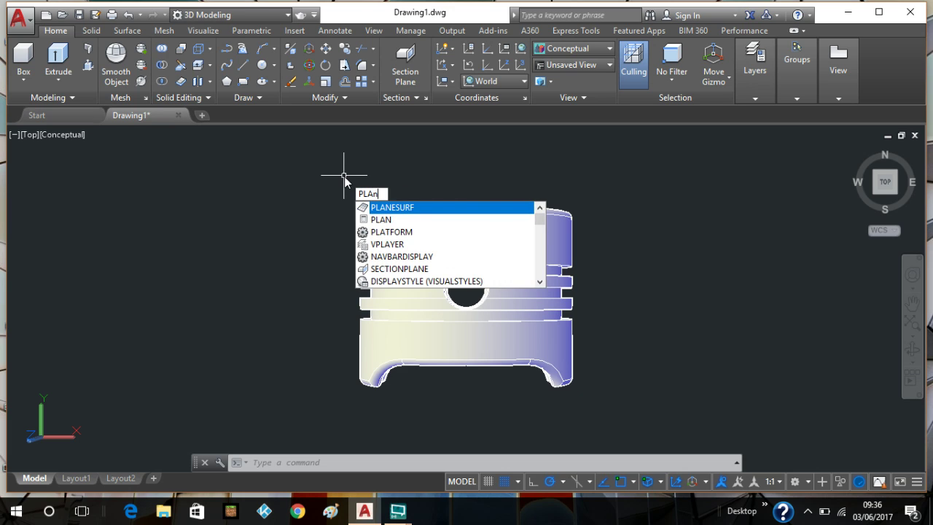
{"action": "type", "text": "N"}
{"action": "key", "text": "Down"}
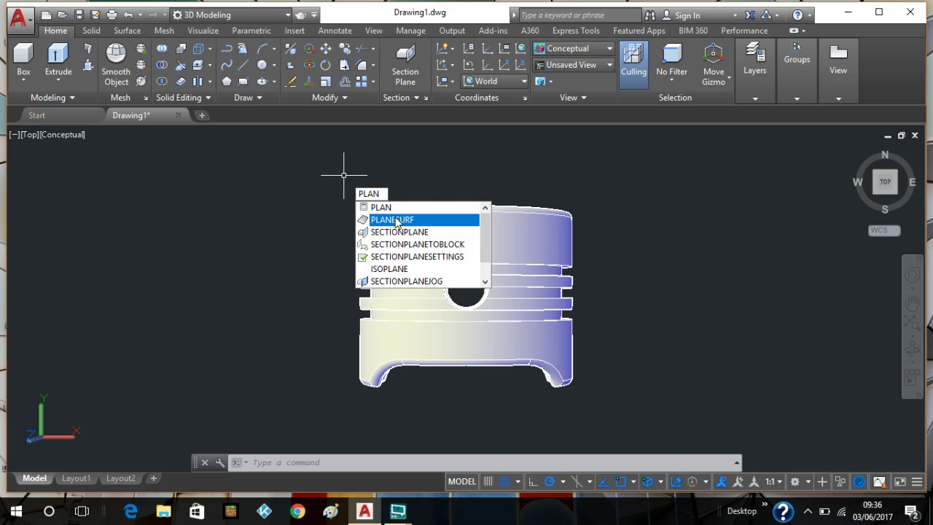
{"action": "key", "text": "Return"}
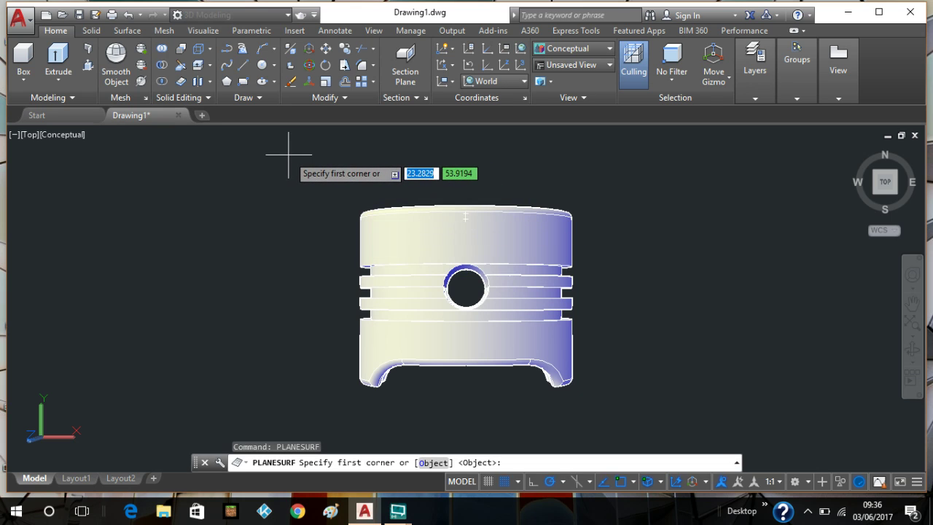
{"action": "scroll", "coordinate": [287, 151], "scroll_direction": "down", "scroll_amount": 1}
{"action": "middle_click_drag", "start_coordinate": [288, 151], "coordinate": [244, 186]}
{"action": "left_click", "coordinate": [240, 173]}
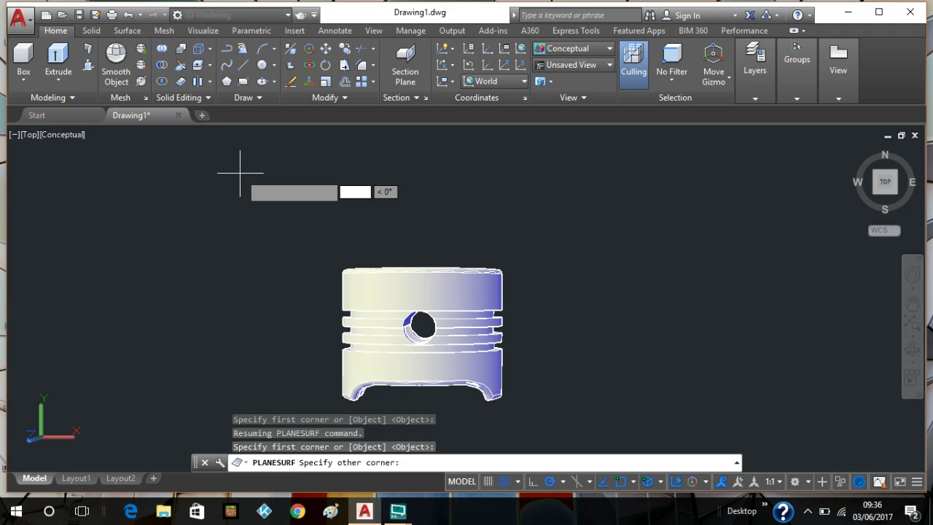
{"action": "middle_click_drag", "start_coordinate": [621, 442], "coordinate": [618, 392]}
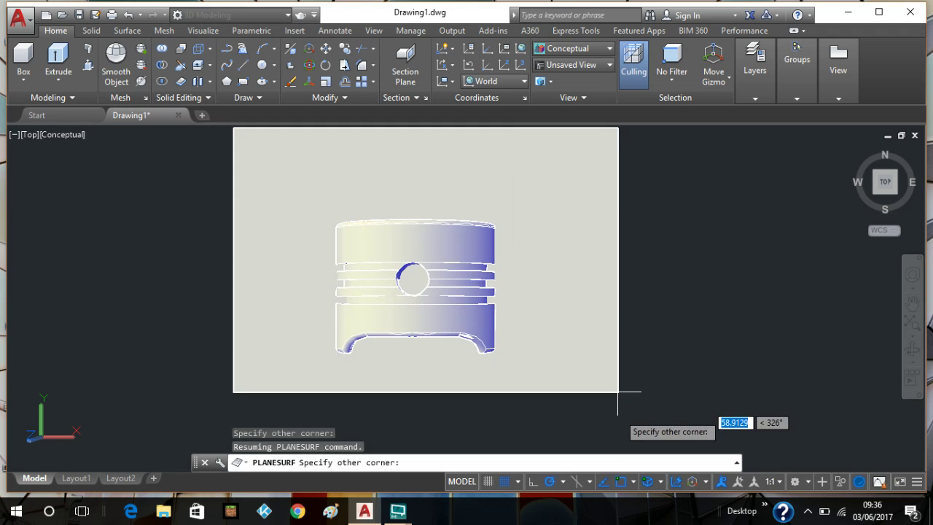
{"action": "left_click", "coordinate": [618, 439]}
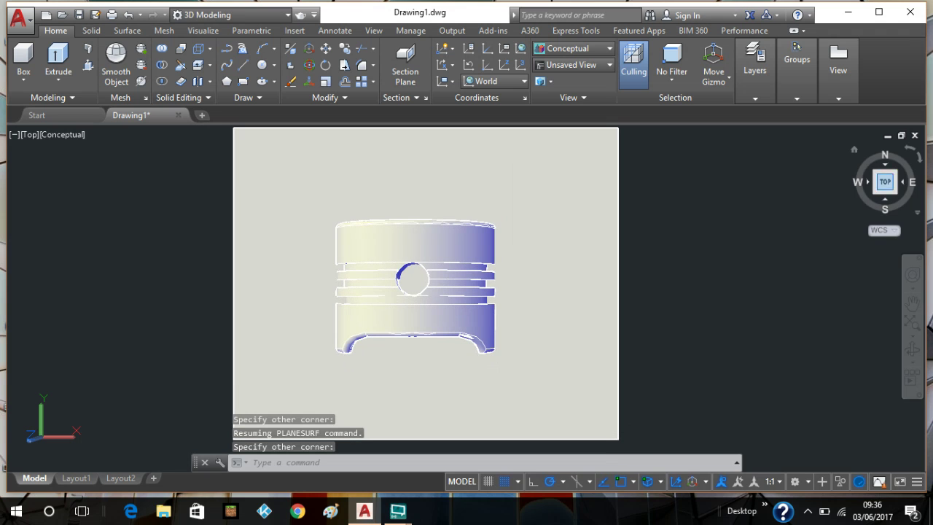
Step: Move the piston up along the Z axis by about 25 so it sits above the planar surface
{"action": "left_click", "coordinate": [856, 151]}
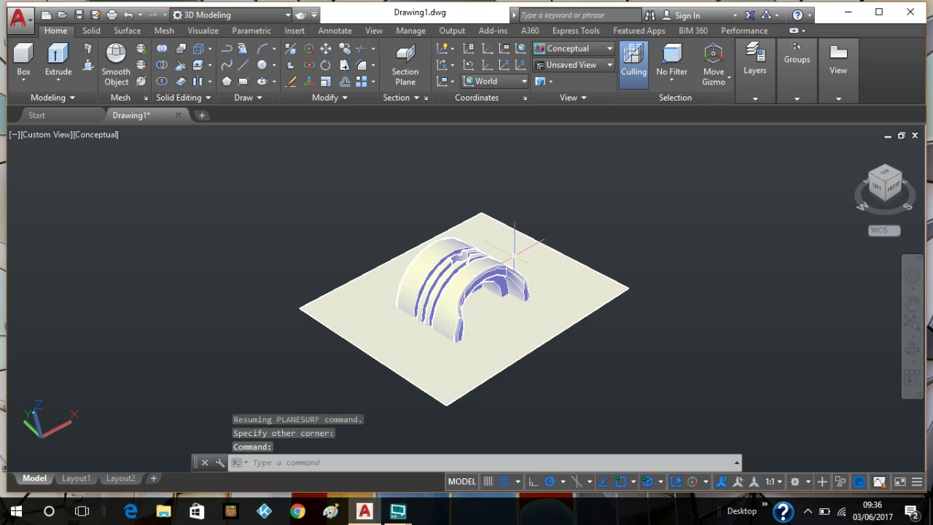
{"action": "left_click", "coordinate": [462, 258]}
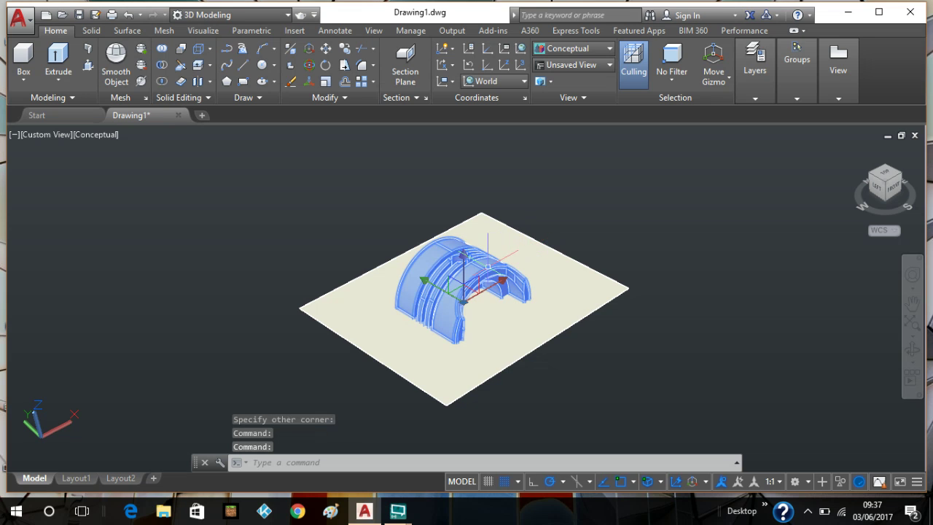
{"action": "left_click", "coordinate": [464, 257]}
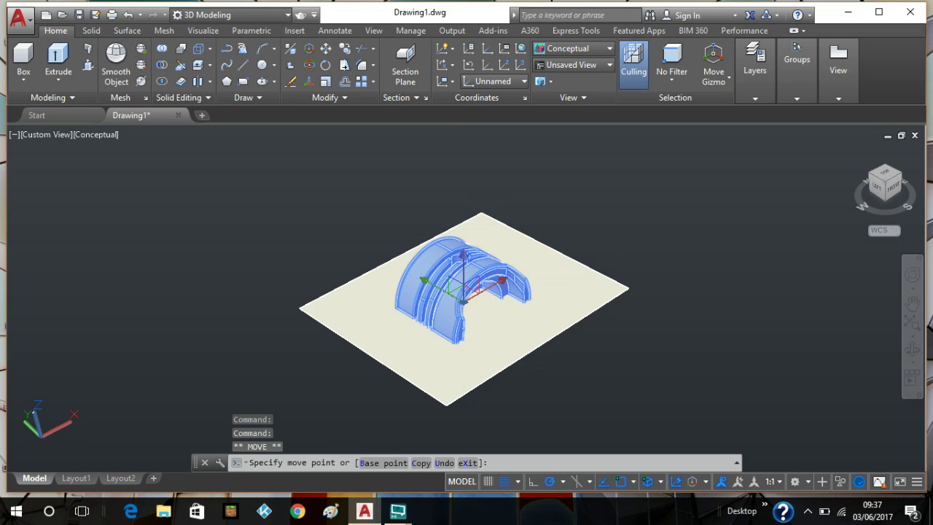
{"action": "key", "text": "Escape"}
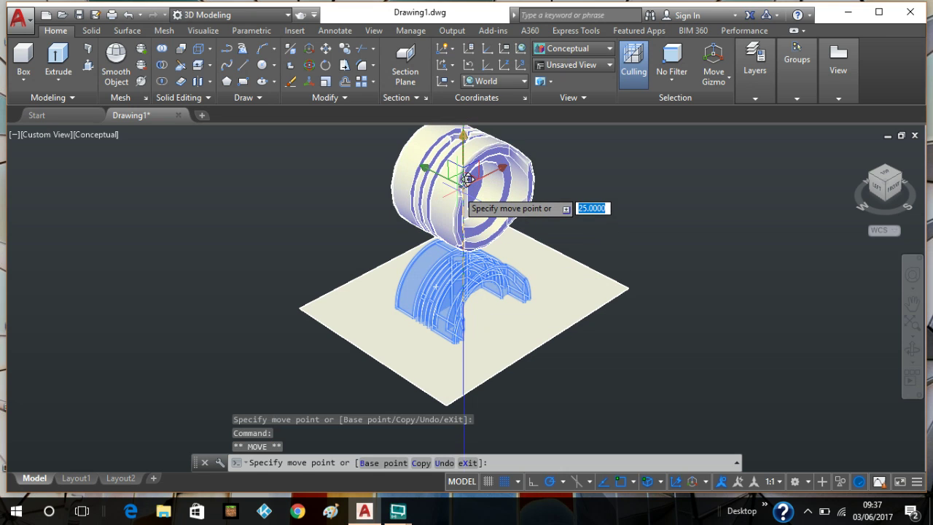
{"action": "left_click", "coordinate": [457, 188]}
{"action": "key", "text": "Escape"}
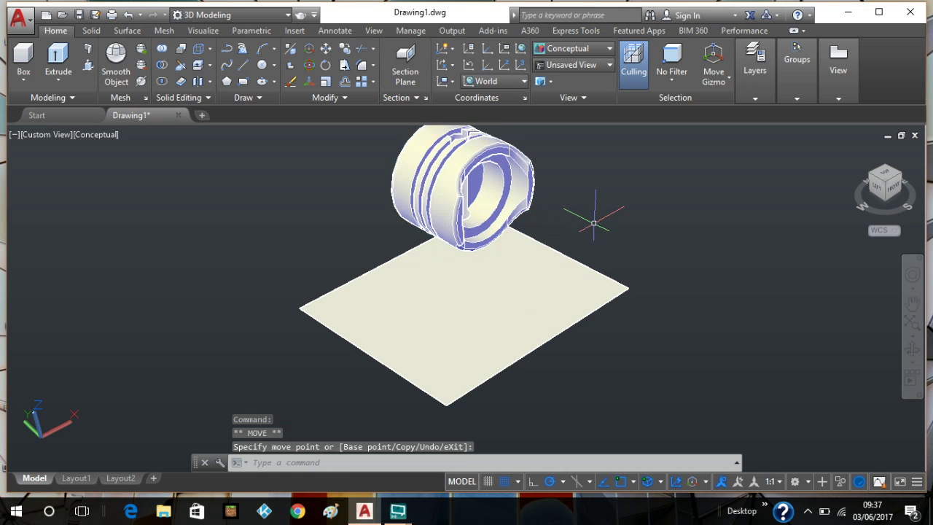
Step: In the Top view, place a camera outside the planar surface near its lower-left corner, targeting the piston just below the pin hole
{"action": "left_click", "coordinate": [888, 175]}
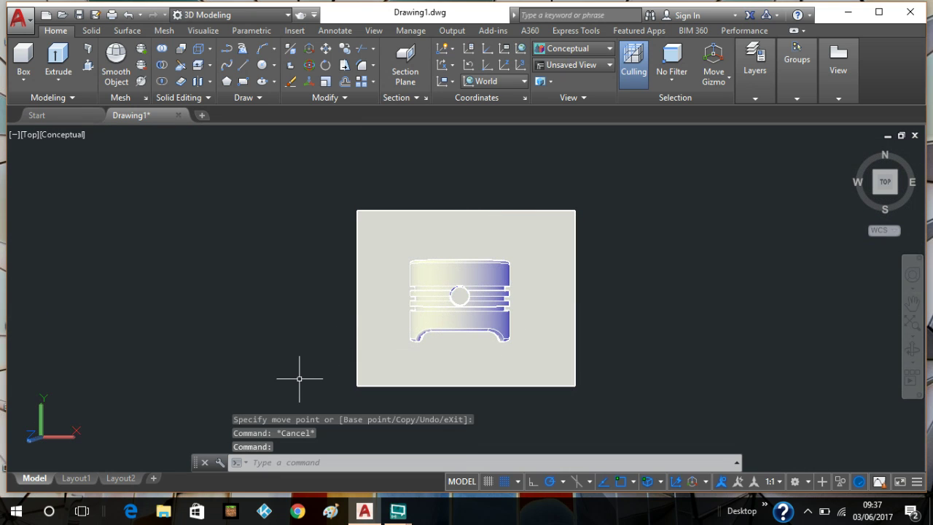
{"action": "type", "text": "CAM"}
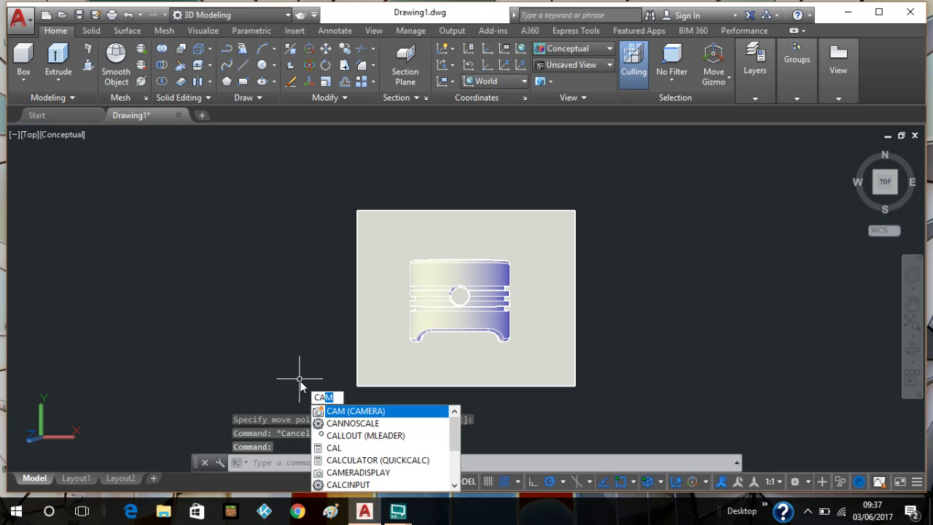
{"action": "left_click", "coordinate": [357, 412]}
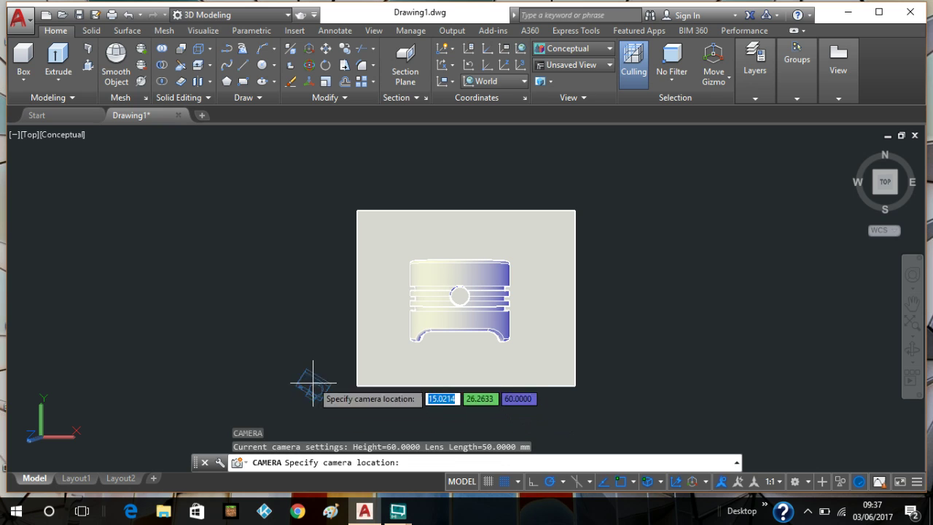
{"action": "left_click", "coordinate": [314, 357]}
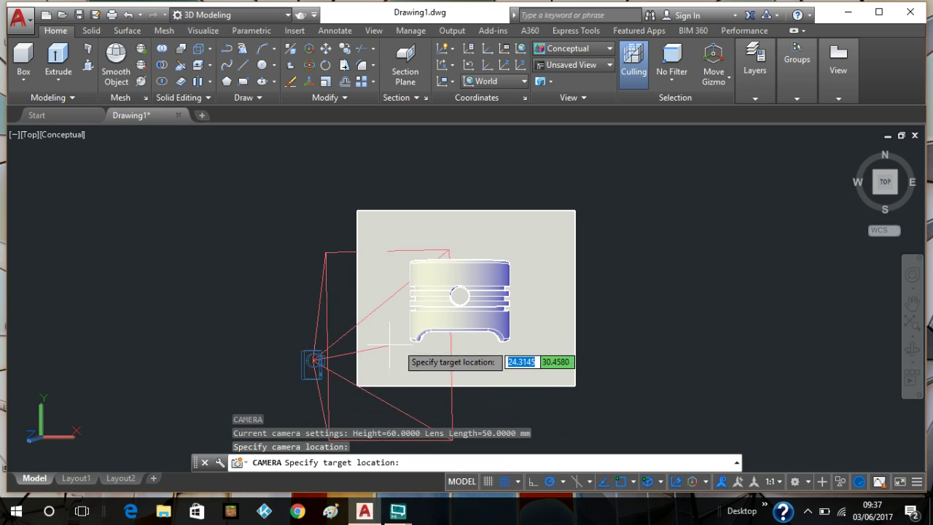
{"action": "left_click", "coordinate": [461, 308]}
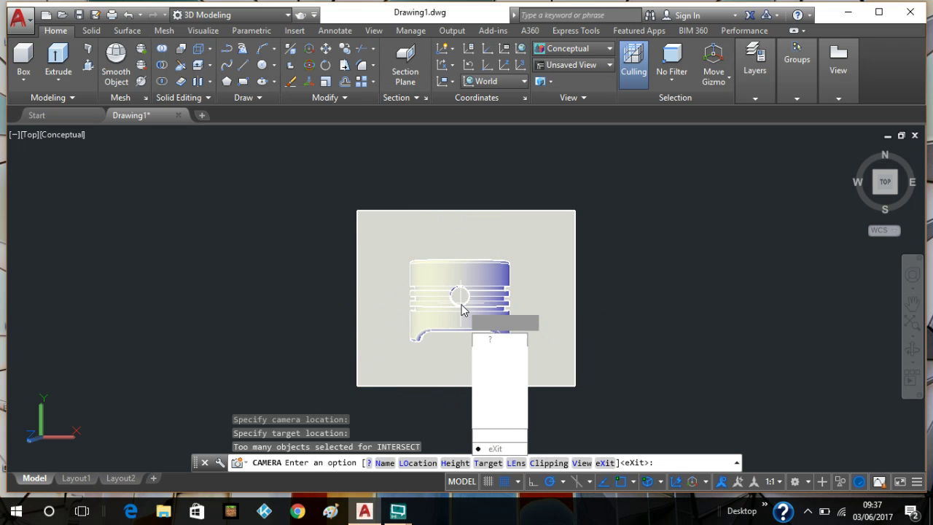
{"action": "key", "text": "Return"}
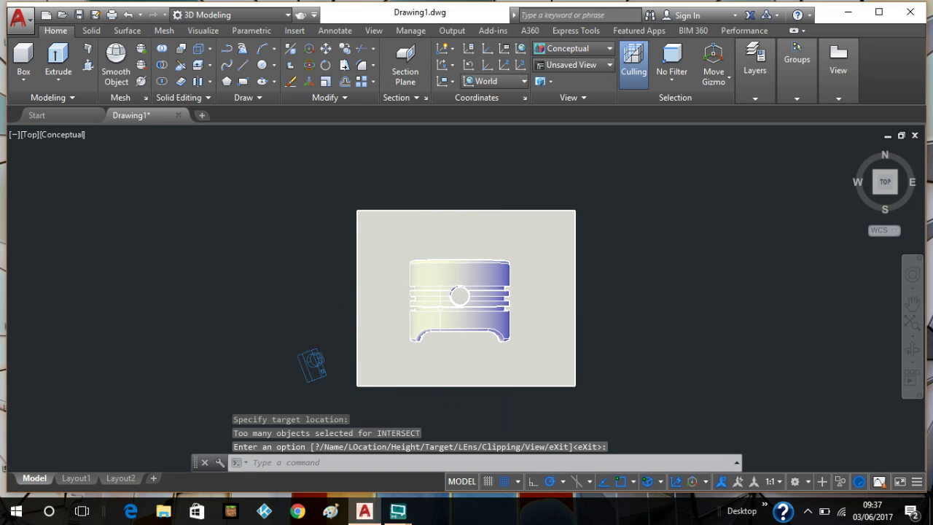
Step: In an isometric view, stretch the camera's target point up from the planar surface toward the piston to bring the piston into its preview
{"action": "left_click_drag", "start_coordinate": [878, 153], "coordinate": [809, 175]}
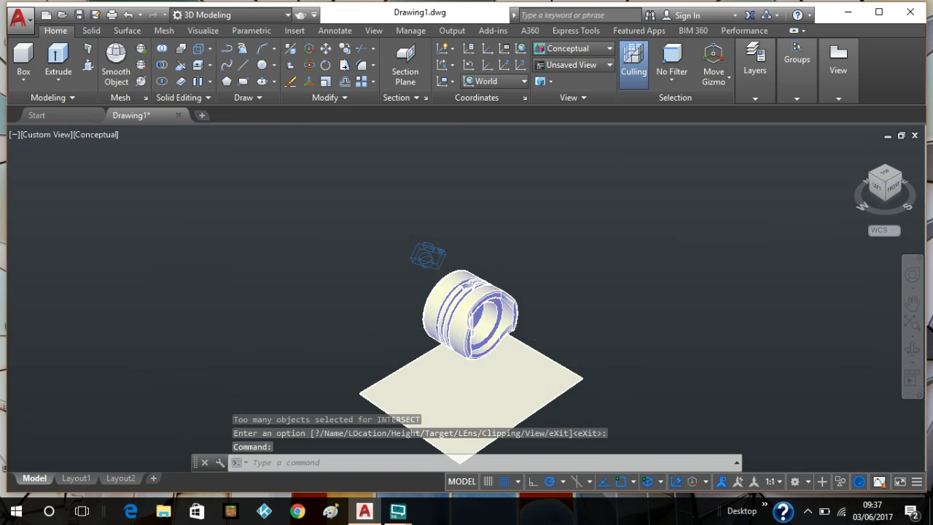
{"action": "left_click", "coordinate": [434, 257]}
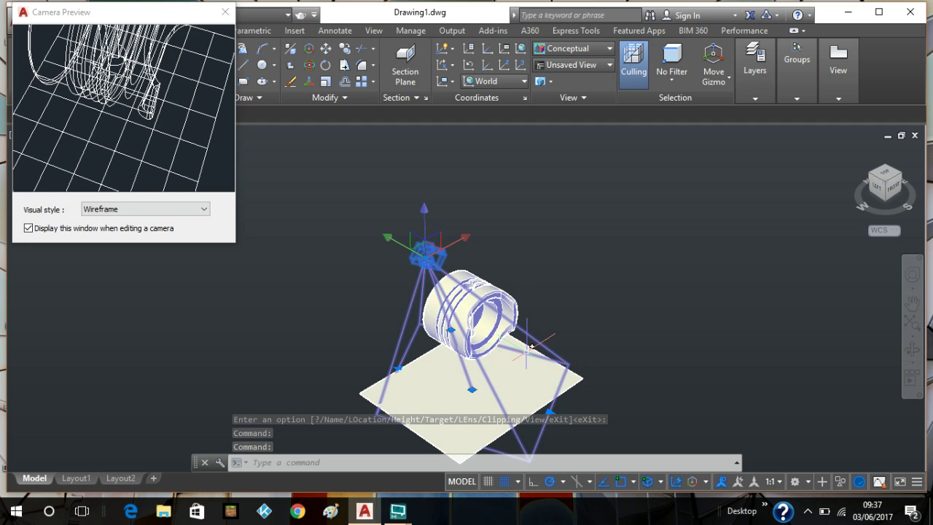
{"action": "left_click", "coordinate": [566, 342]}
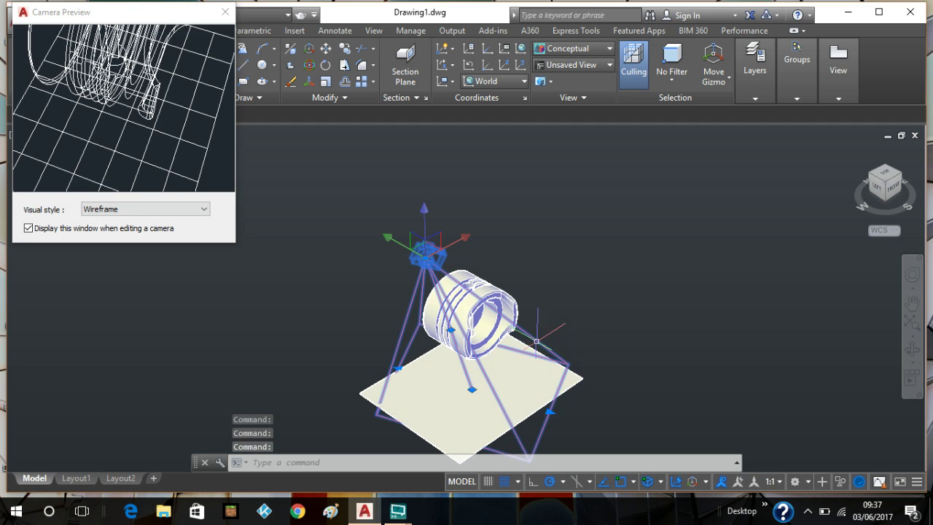
{"action": "left_click", "coordinate": [472, 390]}
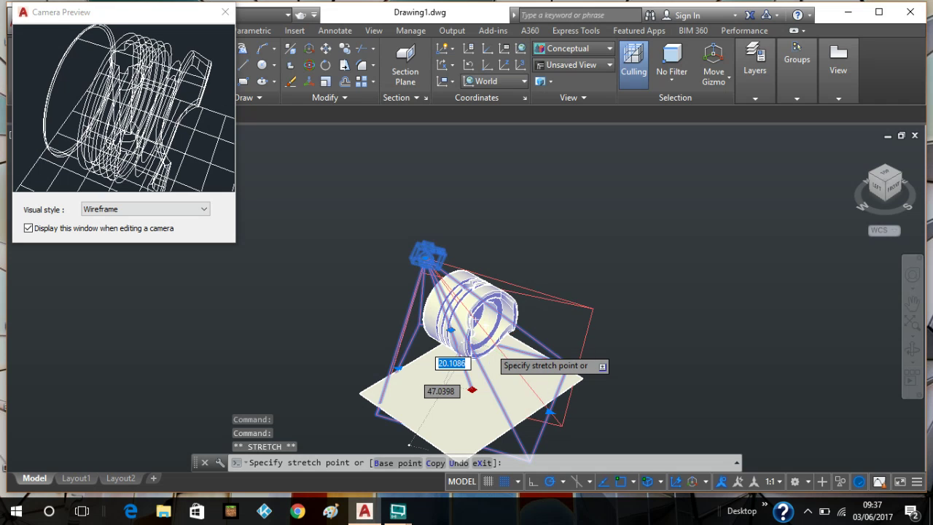
{"action": "left_click", "coordinate": [511, 334]}
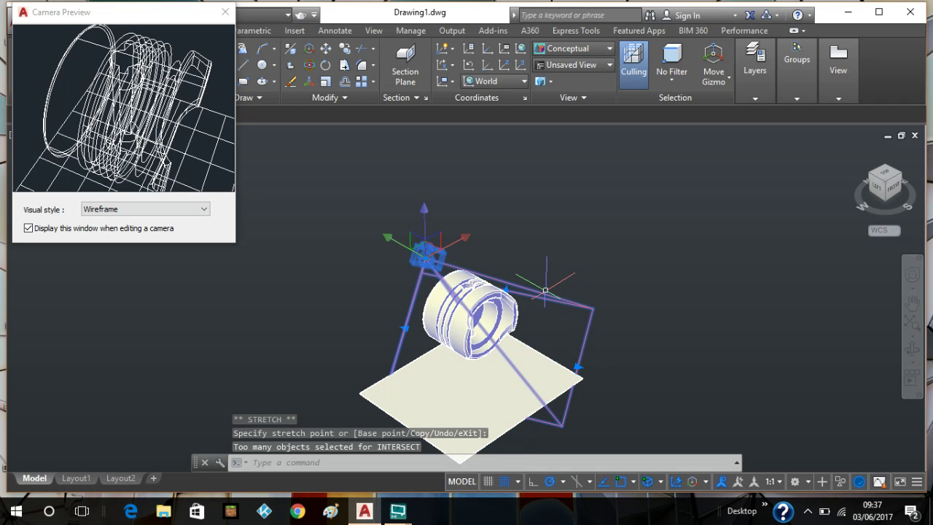
Step: Open the materials browser and assign the Aluminum - Polished metal material to the piston
{"action": "key", "text": "Escape"}
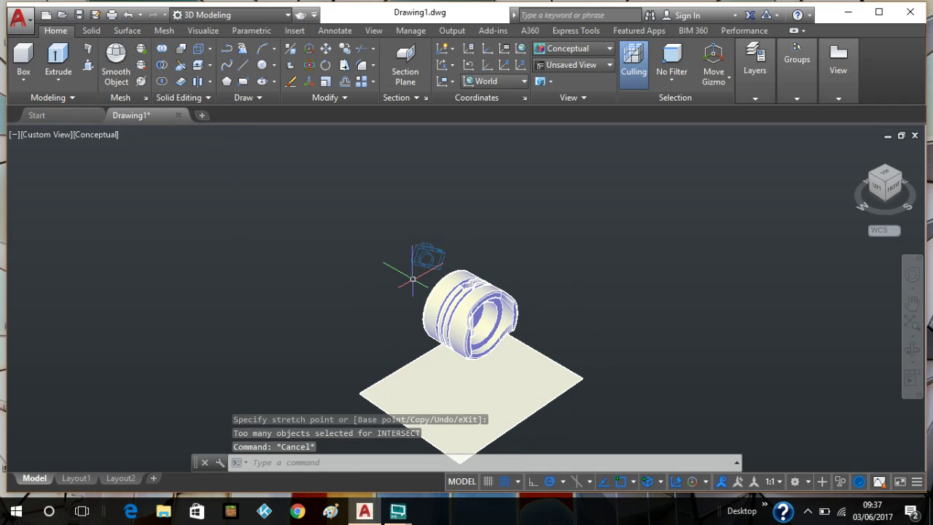
{"action": "type", "text": "RM"}
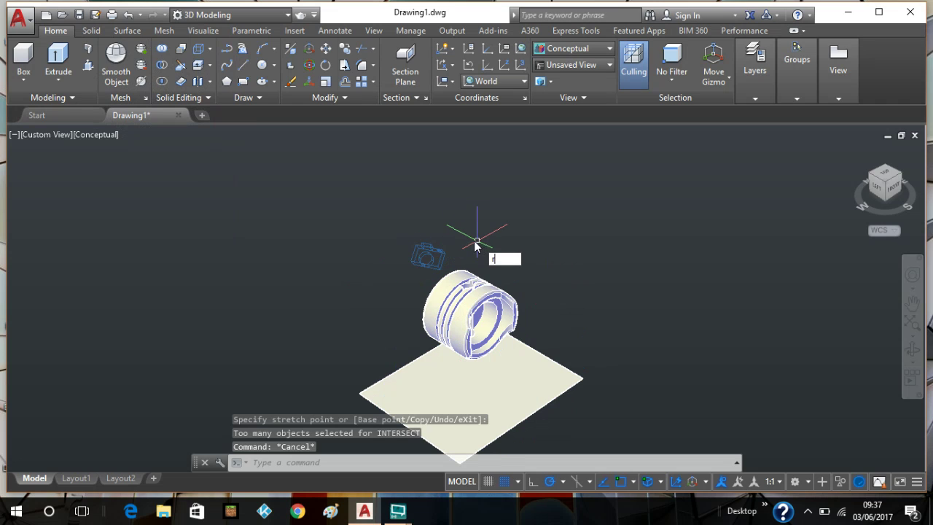
{"action": "type", "text": "AT"}
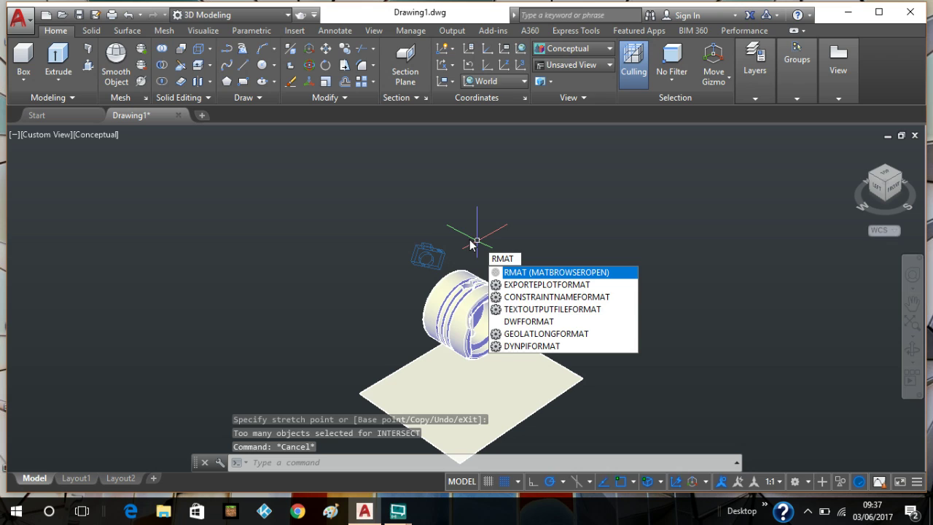
{"action": "key", "text": "Return"}
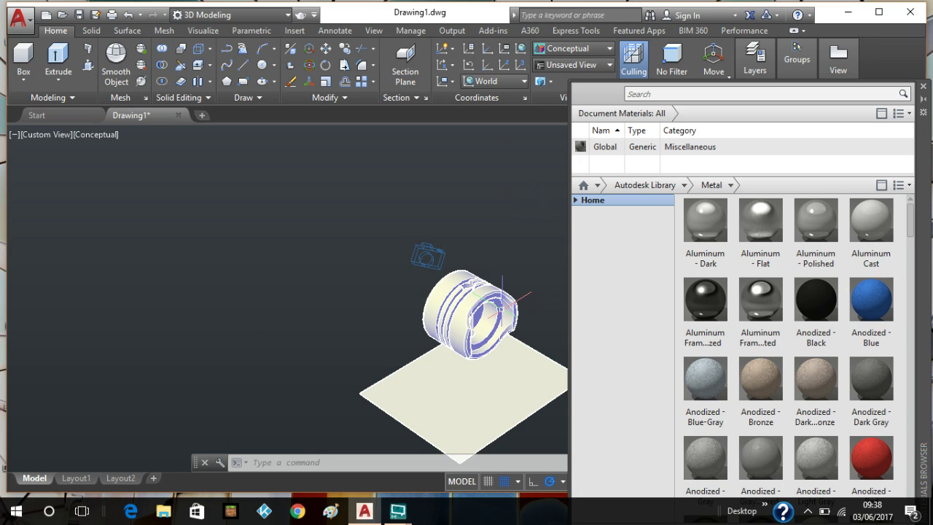
{"action": "key", "text": "Escape"}
{"action": "left_click", "coordinate": [470, 313]}
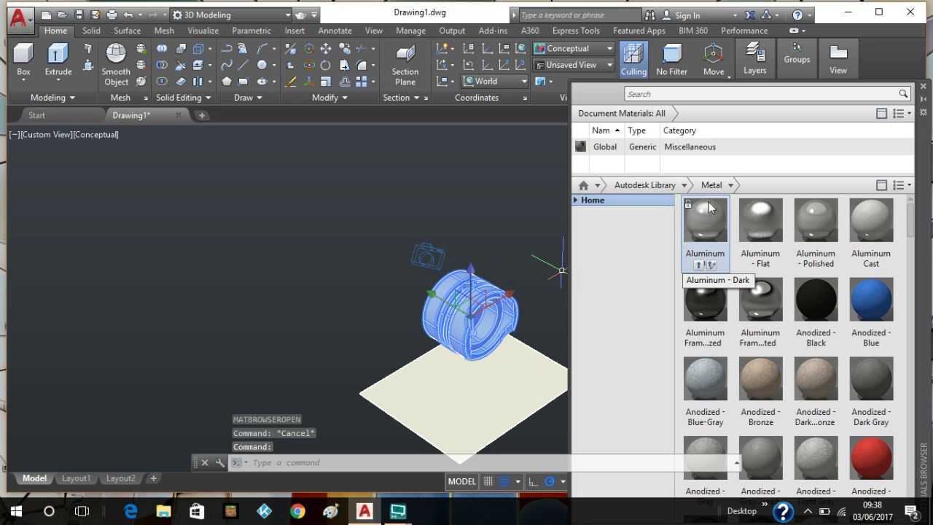
{"action": "right_click", "coordinate": [816, 229]}
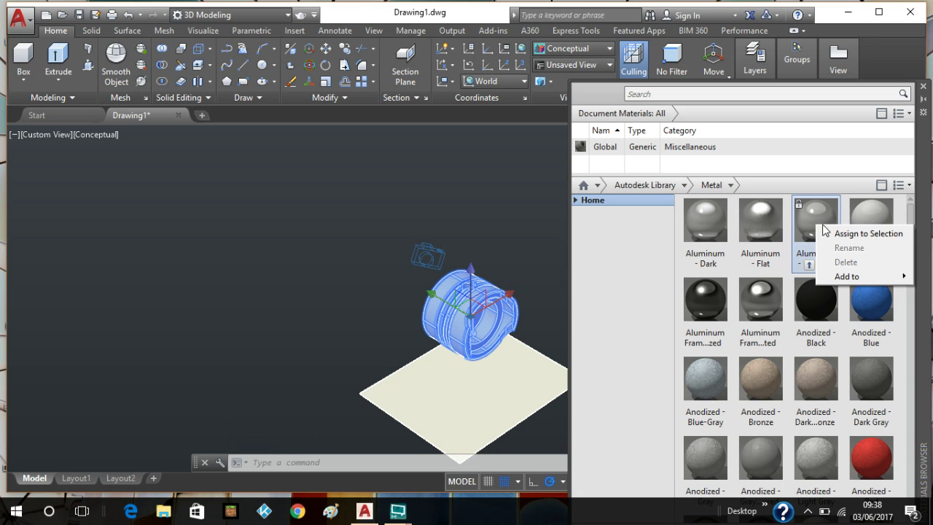
{"action": "left_click", "coordinate": [846, 233]}
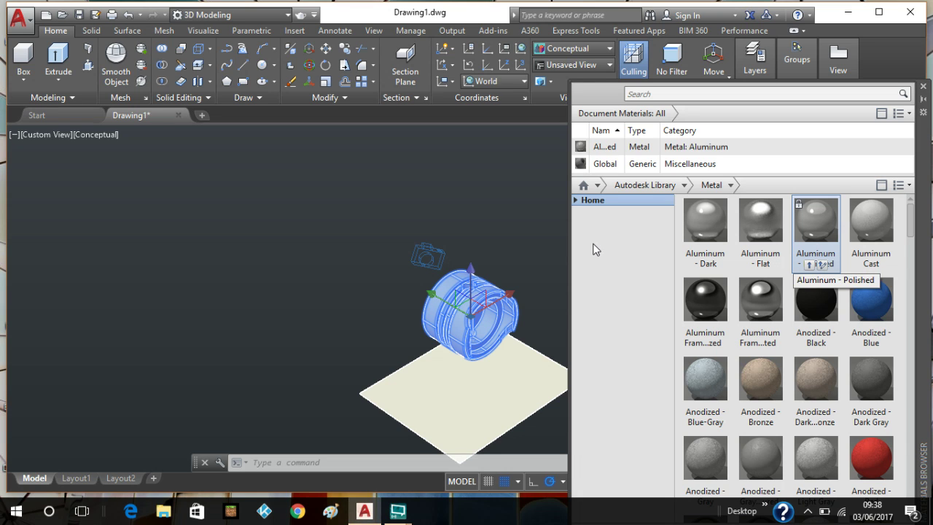
{"action": "key", "text": "Escape"}
{"action": "key", "text": "Escape"}
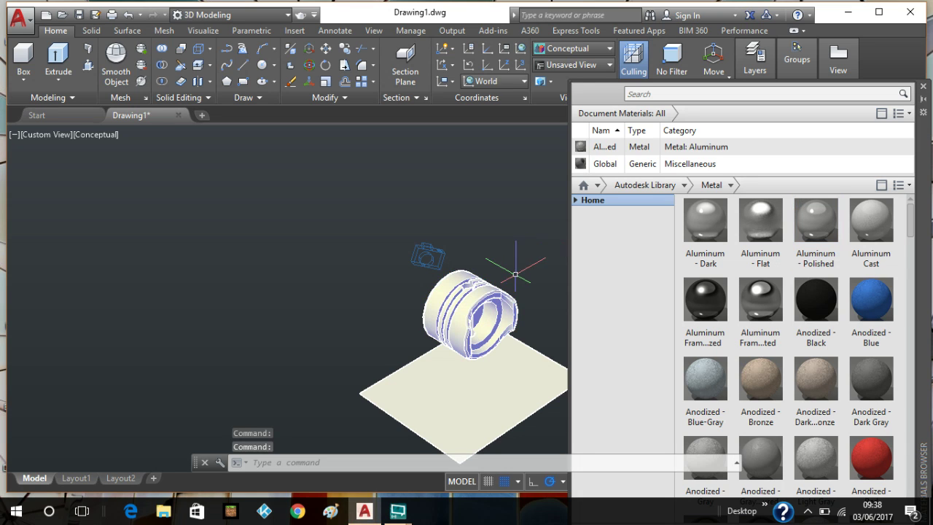
Step: Set the viewport's visual style to Realistic
{"action": "left_click", "coordinate": [56, 135]}
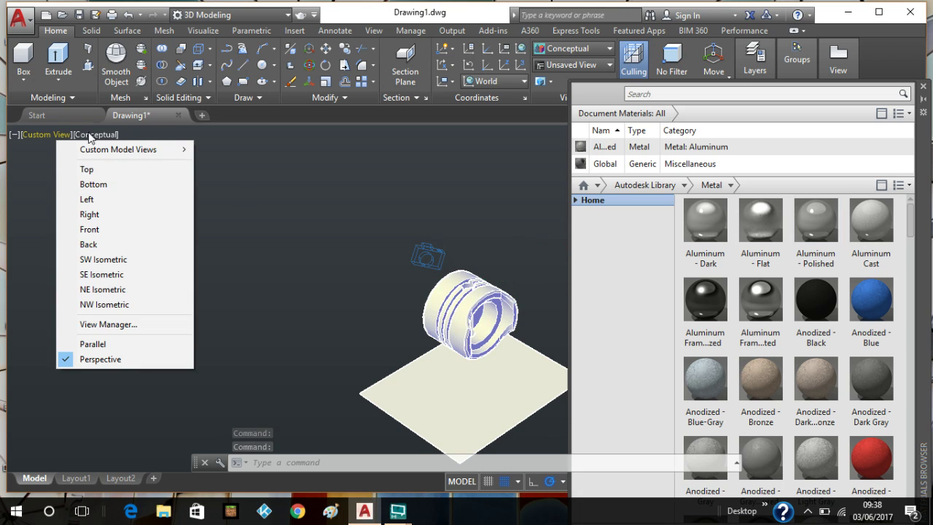
{"action": "left_click", "coordinate": [92, 139]}
{"action": "left_click", "coordinate": [92, 136]}
{"action": "key", "text": "Escape"}
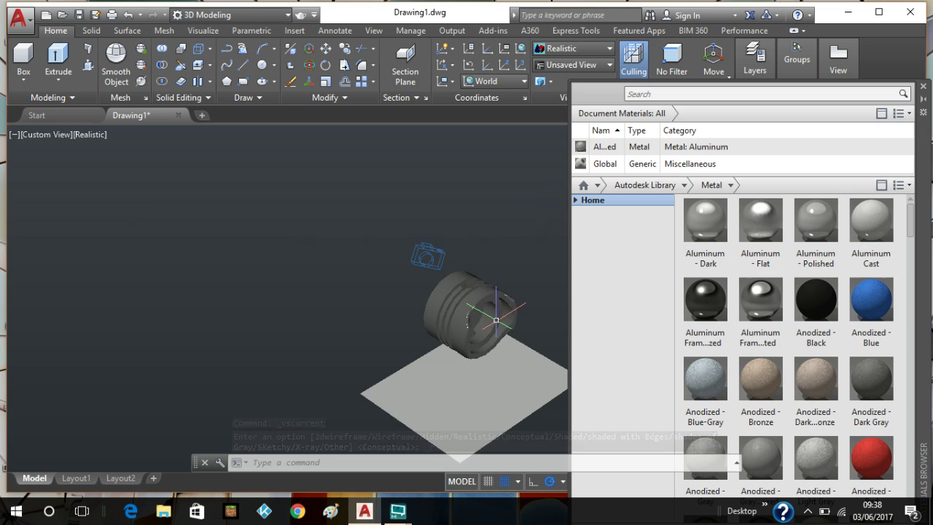
Step: Assign the High Gloss - Burnt Red plastic material to the planar surface and close the materials browser
{"action": "left_click", "coordinate": [518, 373]}
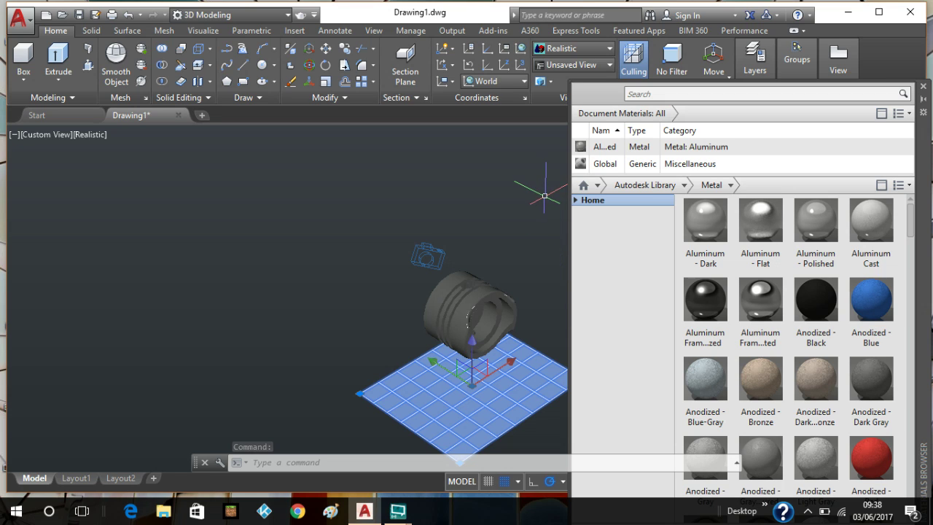
{"action": "left_click", "coordinate": [684, 186]}
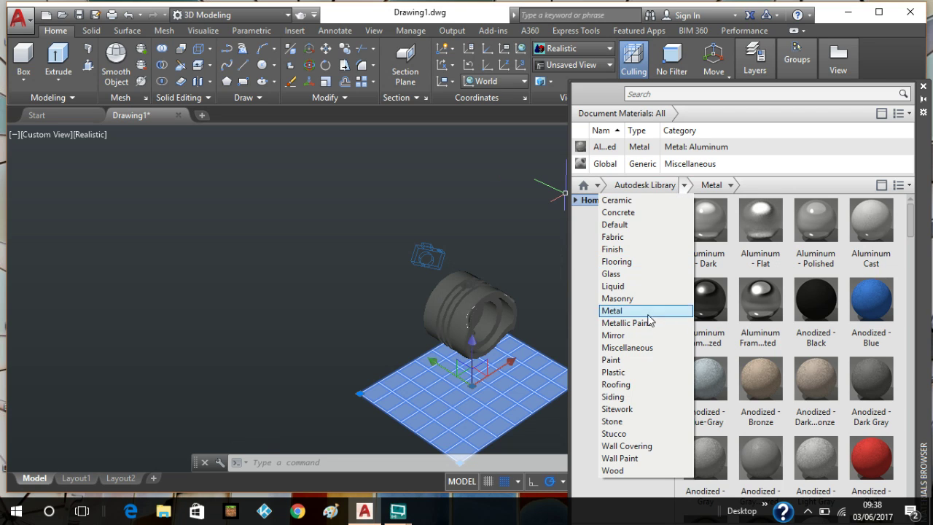
{"action": "left_click", "coordinate": [640, 373]}
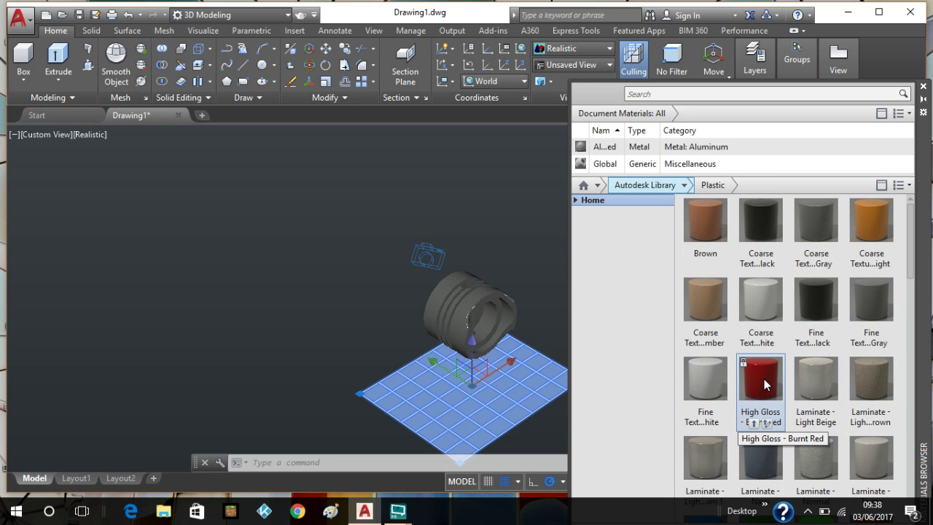
{"action": "right_click", "coordinate": [763, 381]}
{"action": "left_click", "coordinate": [777, 386]}
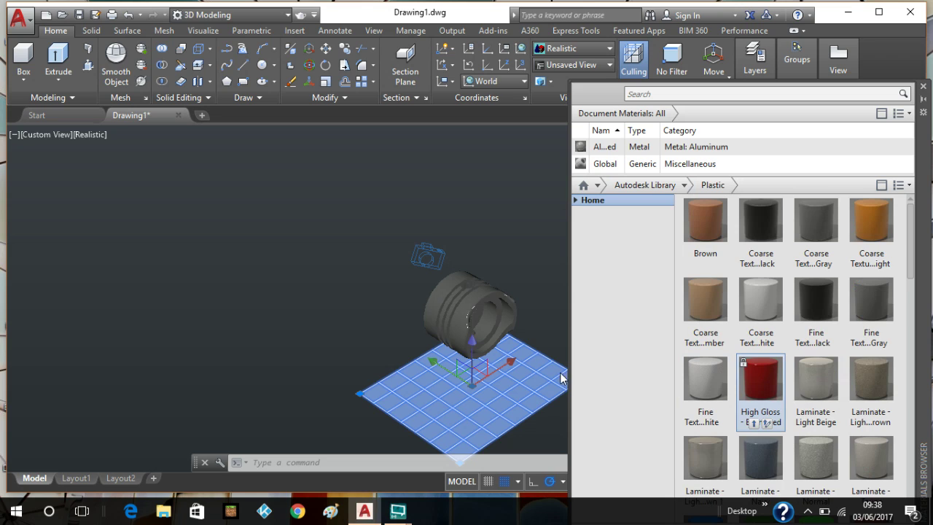
{"action": "key", "text": "Escape"}
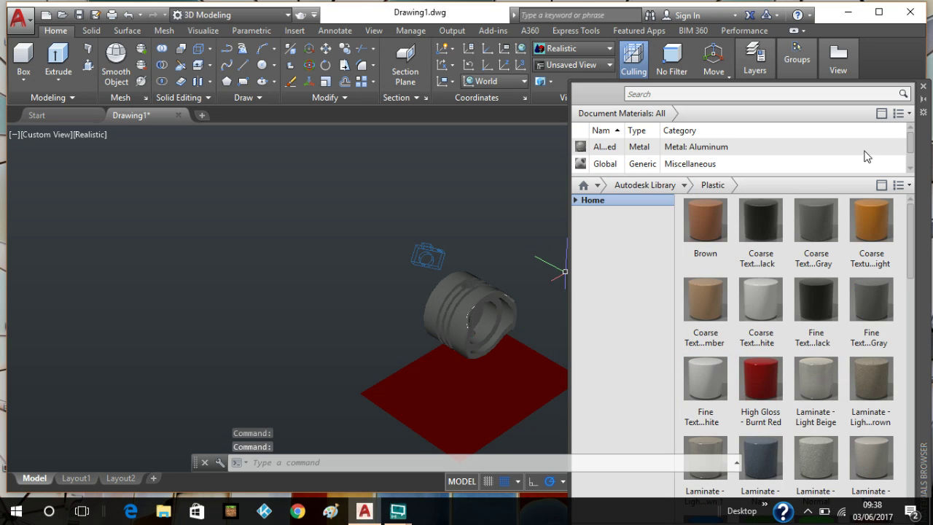
{"action": "left_click", "coordinate": [923, 88]}
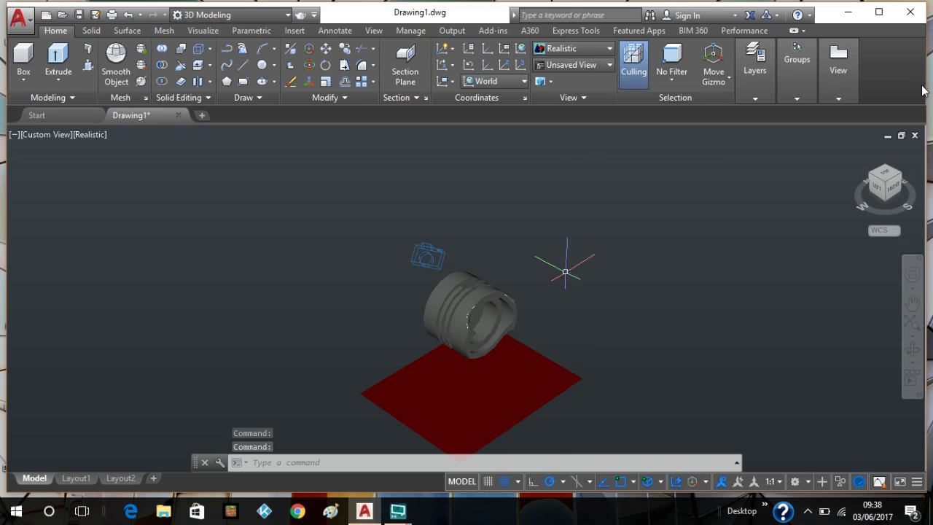
Step: Turn on ground shadows and sunlight for the scene, keeping the current exposure settings
{"action": "left_click", "coordinate": [204, 30]}
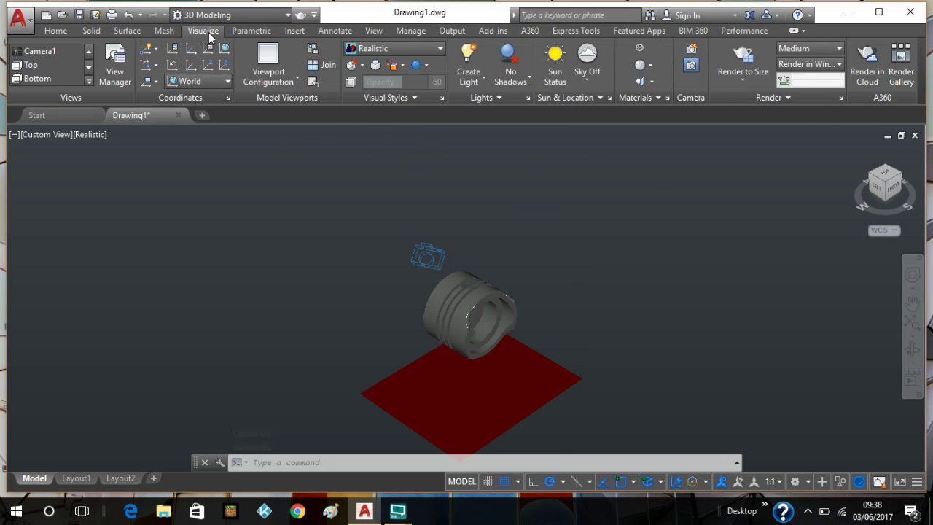
{"action": "left_click", "coordinate": [516, 82]}
{"action": "left_click", "coordinate": [537, 131]}
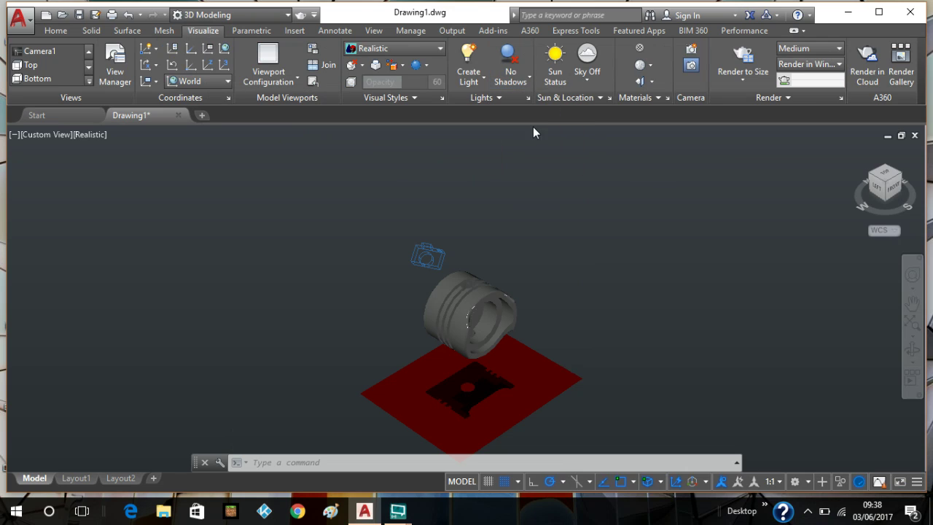
{"action": "left_click", "coordinate": [552, 74]}
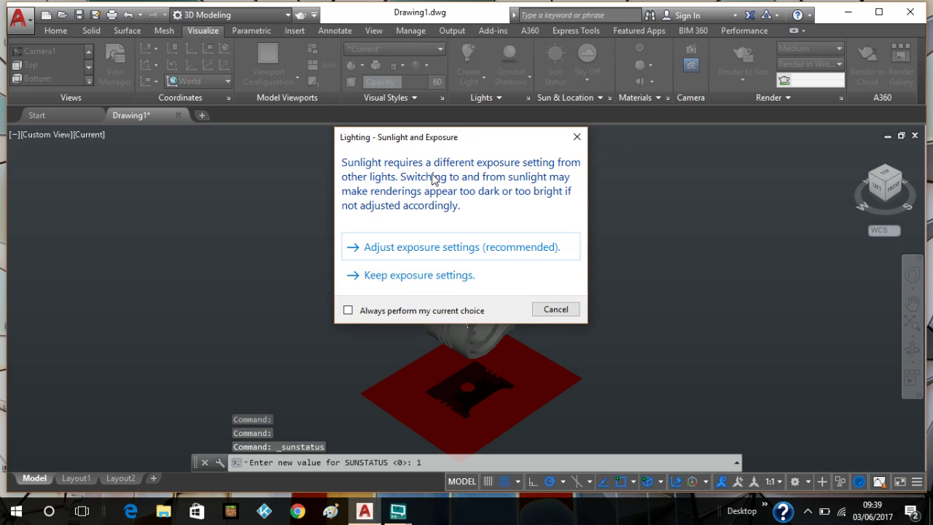
{"action": "left_click", "coordinate": [452, 277]}
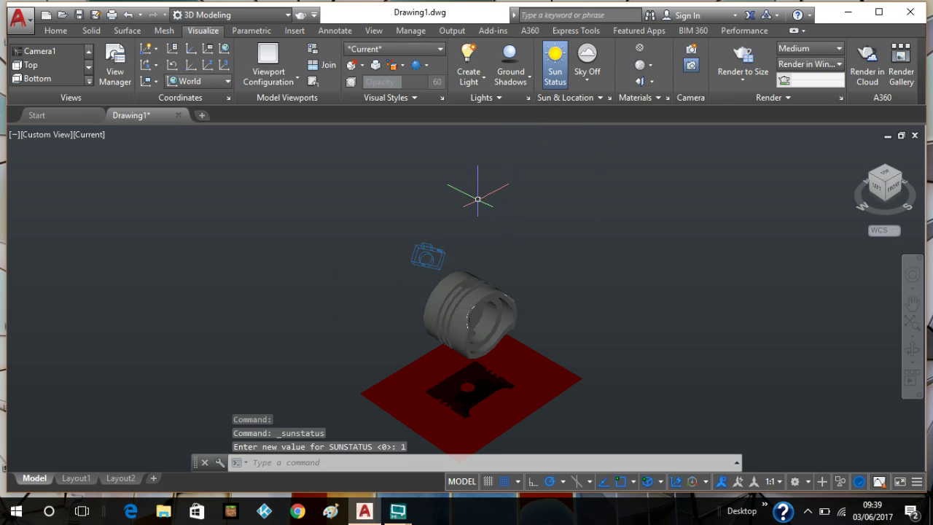
Step: Dismiss the camera preview, start a test render of the current isometric view, and close the render window
{"action": "left_click", "coordinate": [433, 258]}
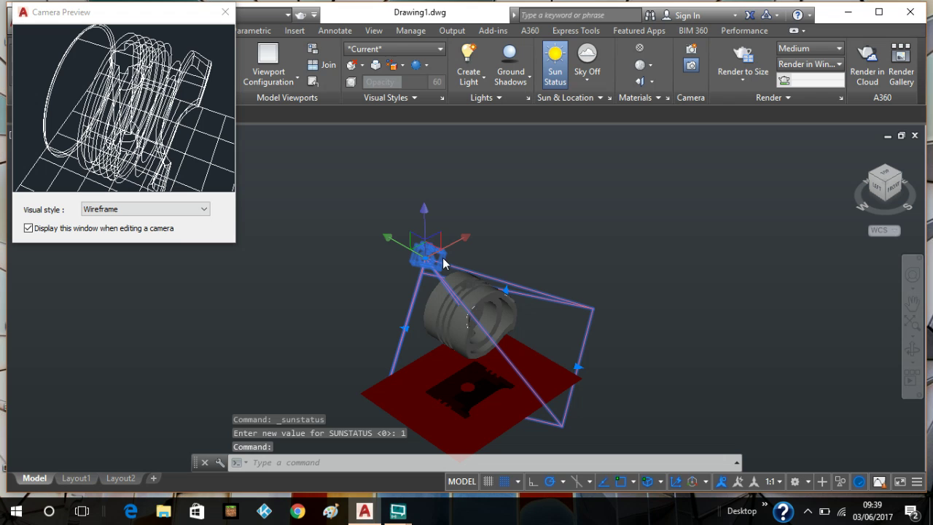
{"action": "left_click", "coordinate": [225, 14]}
{"action": "key", "text": "Escape"}
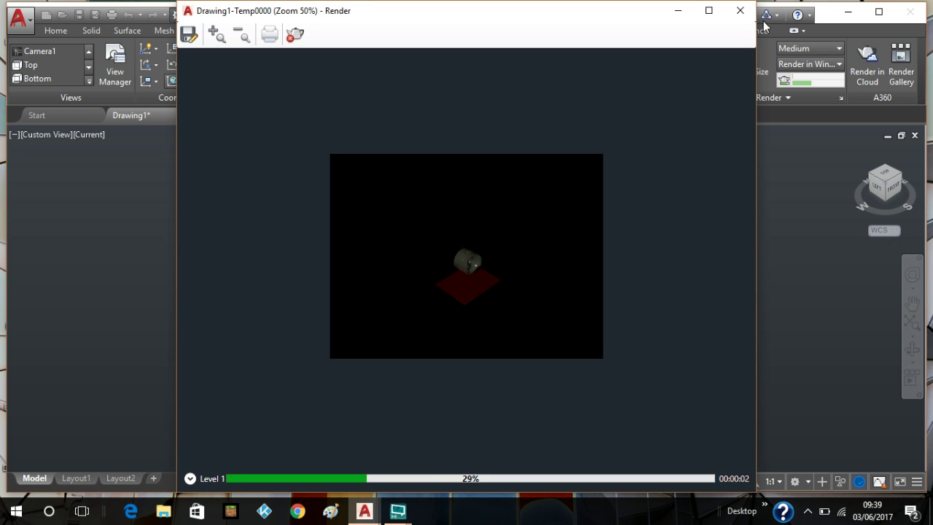
{"action": "left_click", "coordinate": [740, 11]}
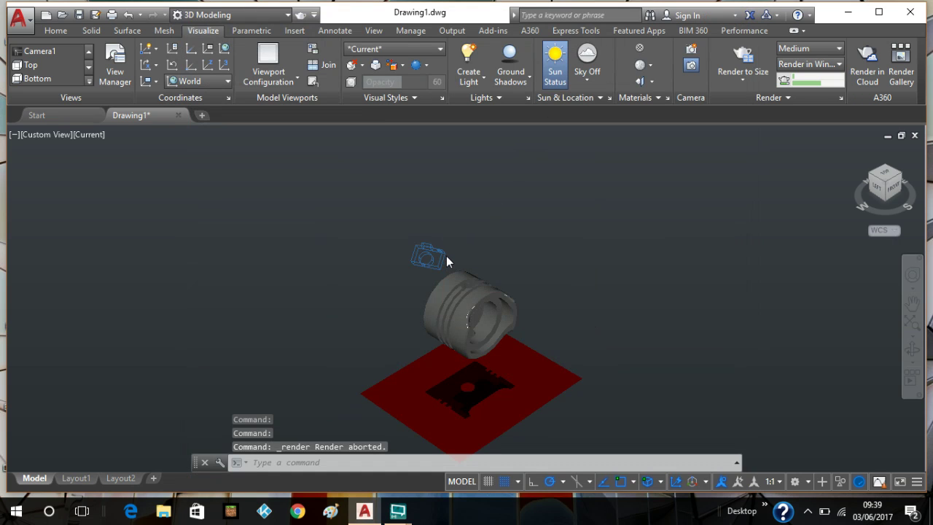
{"action": "left_click", "coordinate": [440, 258]}
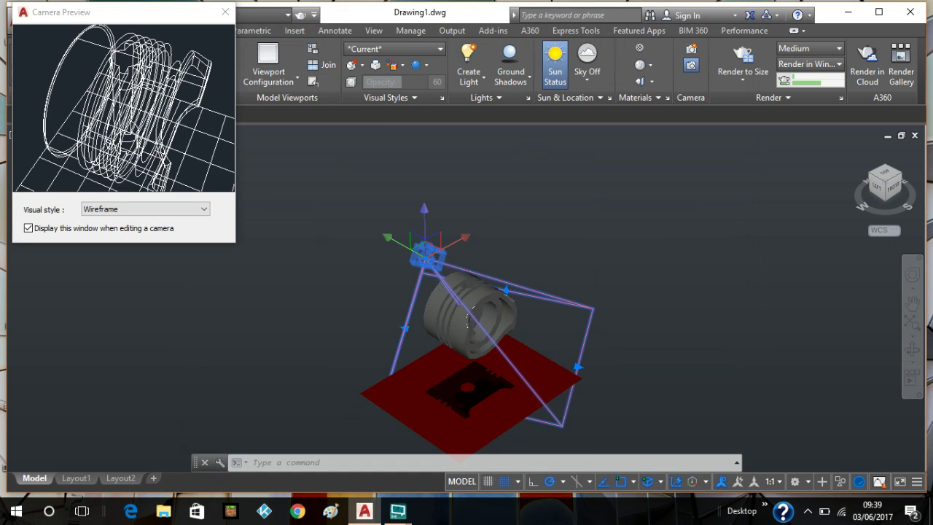
{"action": "left_click", "coordinate": [225, 12]}
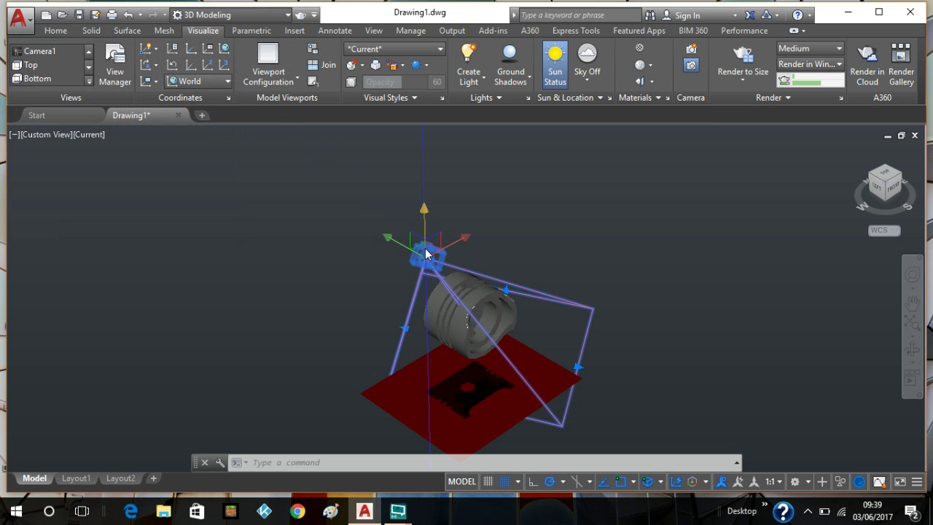
{"action": "key", "text": "Escape"}
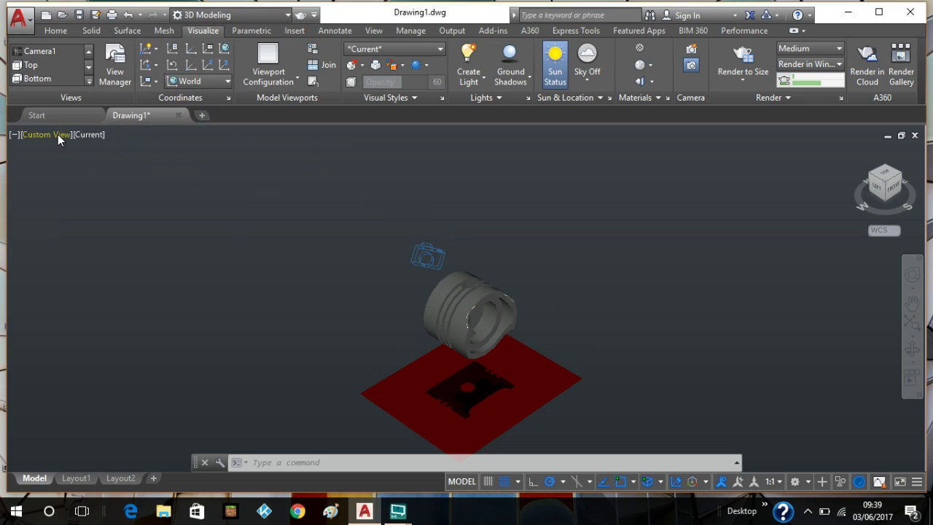
Step: Restore the Camera1 view in the Realistic visual style and run a test render of it
{"action": "left_click", "coordinate": [59, 138]}
{"action": "mouse_move", "coordinate": [131, 151]}
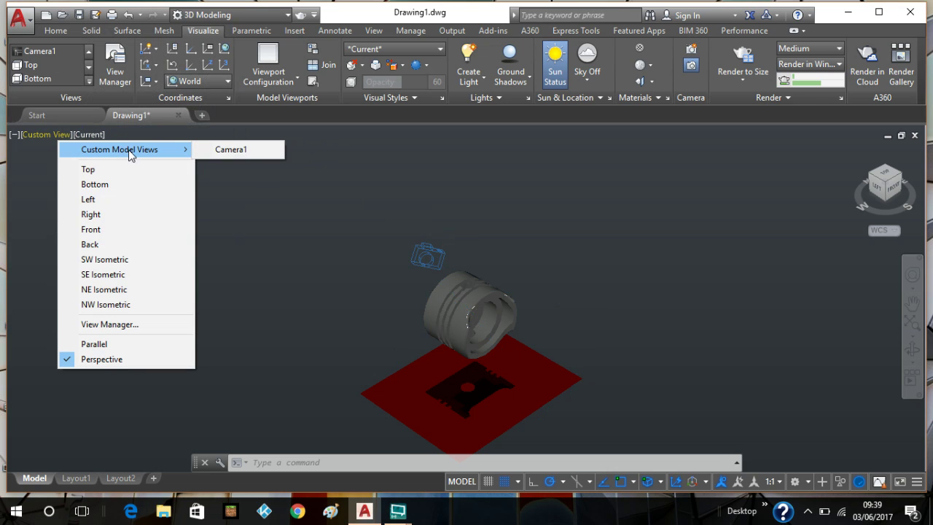
{"action": "left_click", "coordinate": [230, 150]}
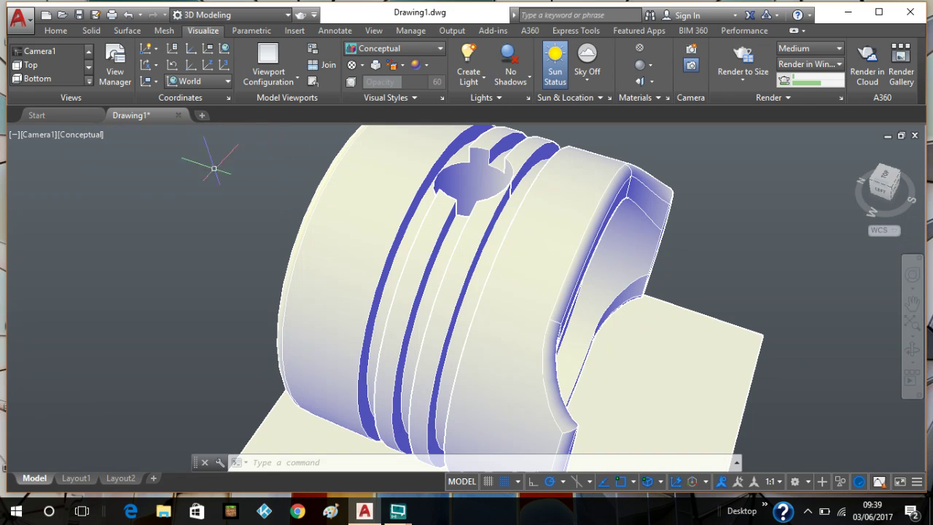
{"action": "left_click", "coordinate": [91, 138]}
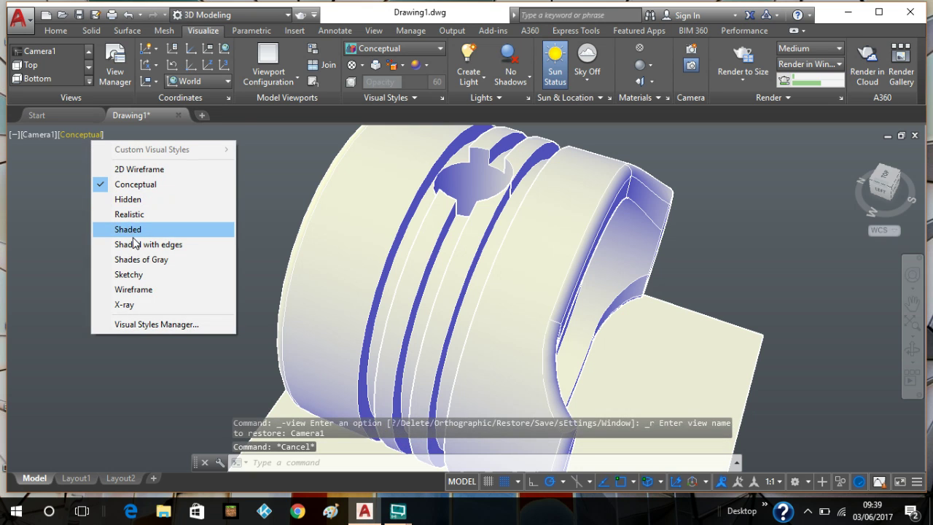
{"action": "left_click", "coordinate": [130, 214]}
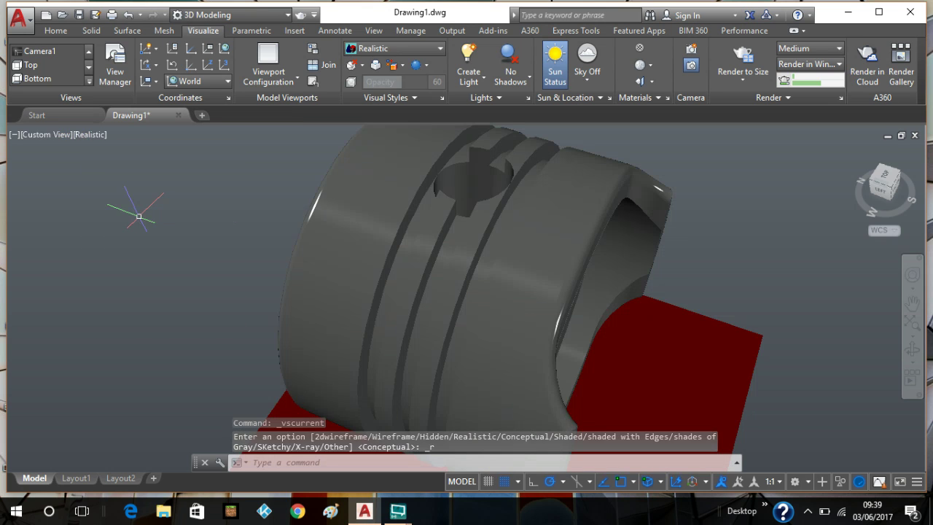
{"action": "left_click", "coordinate": [300, 14]}
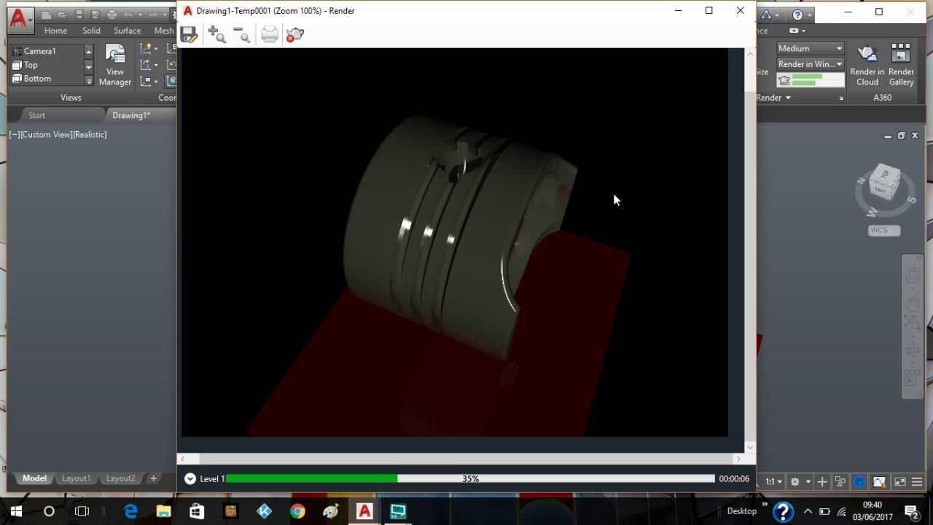
{"action": "left_click", "coordinate": [740, 10]}
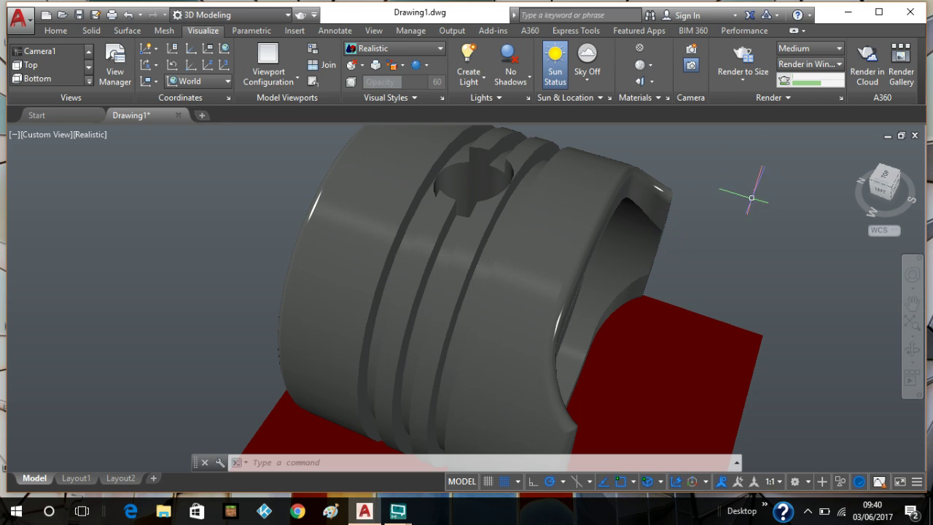
Step: Orbit to a tilted view from above that fits the piston, the whole planar surface and the camera
{"action": "scroll", "coordinate": [771, 204], "scroll_direction": "down", "scroll_amount": 3}
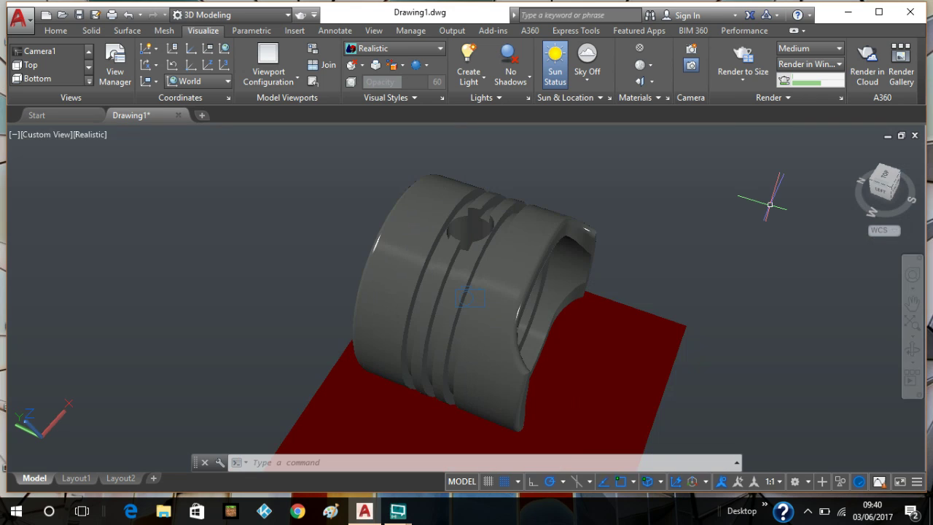
{"action": "middle_click_drag", "start_coordinate": [764, 214], "coordinate": [719, 277], "text": "shift"}
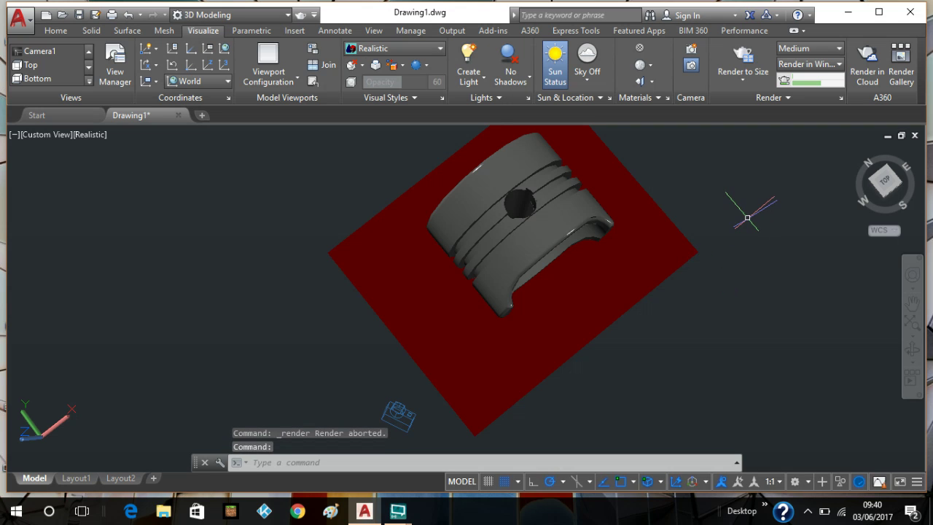
{"action": "scroll", "coordinate": [744, 208], "scroll_direction": "down", "scroll_amount": 2}
{"action": "middle_click_drag", "start_coordinate": [722, 198], "coordinate": [683, 237]}
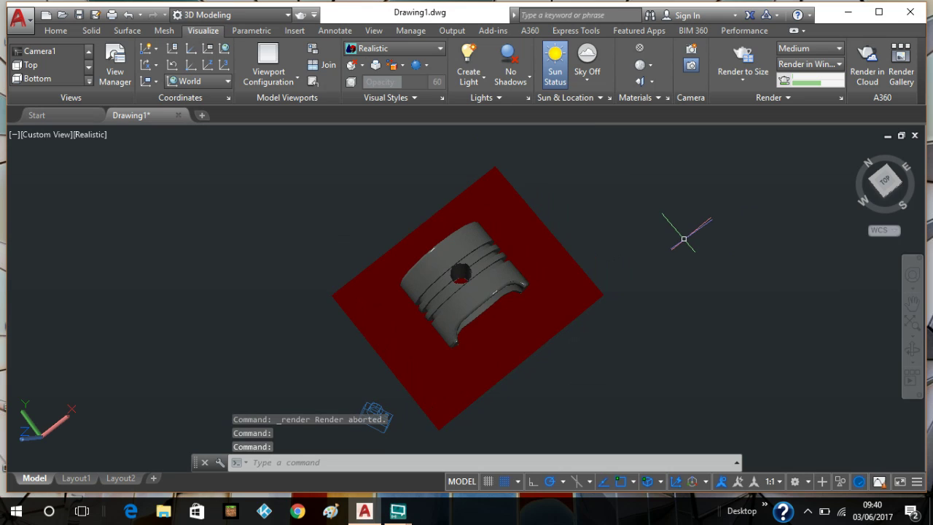